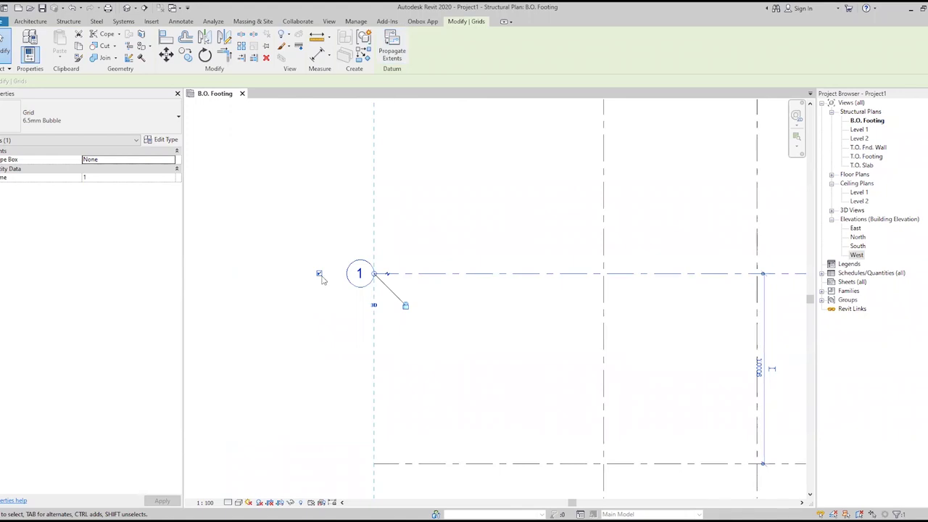
# Hide grid 1's bubble at its right end, then show it again
pyautogui.scroll(2, 316, 292)
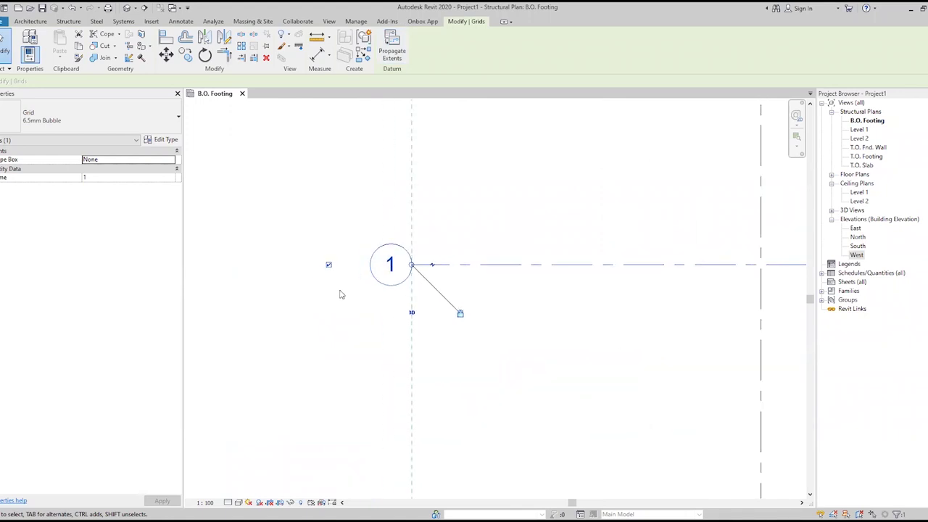
pyautogui.scroll(-1, 317, 288)
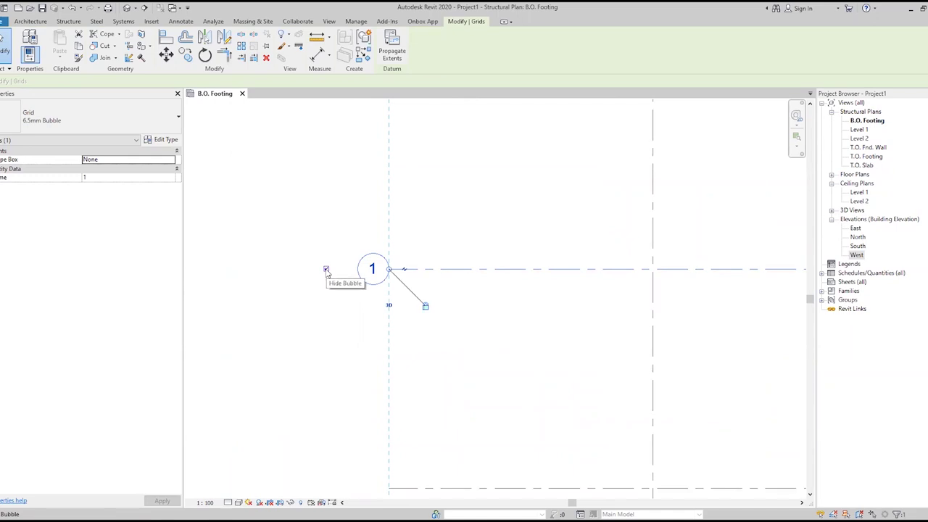
pyautogui.click(326, 270)
pyautogui.scroll(-3, 322, 346)
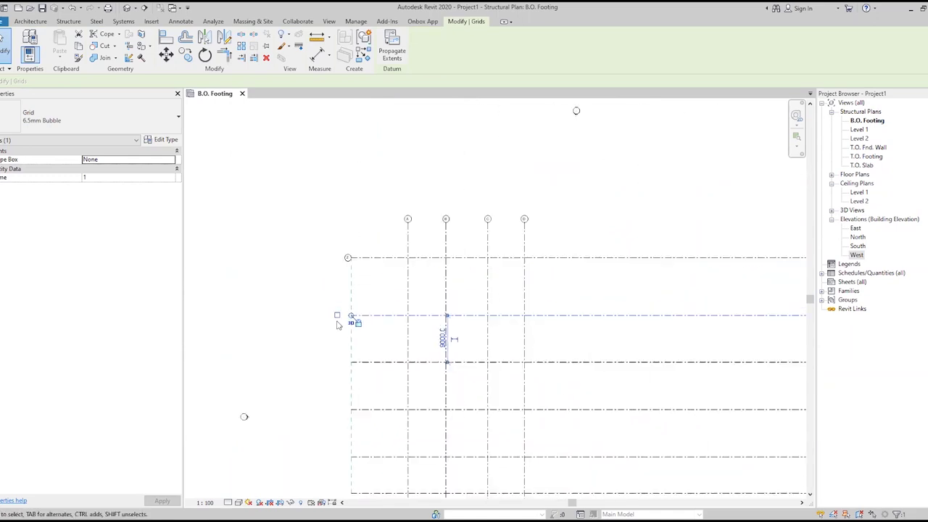
pyautogui.scroll(-2, 343, 316)
pyautogui.scroll(3, 551, 319)
pyautogui.scroll(3, 556, 321)
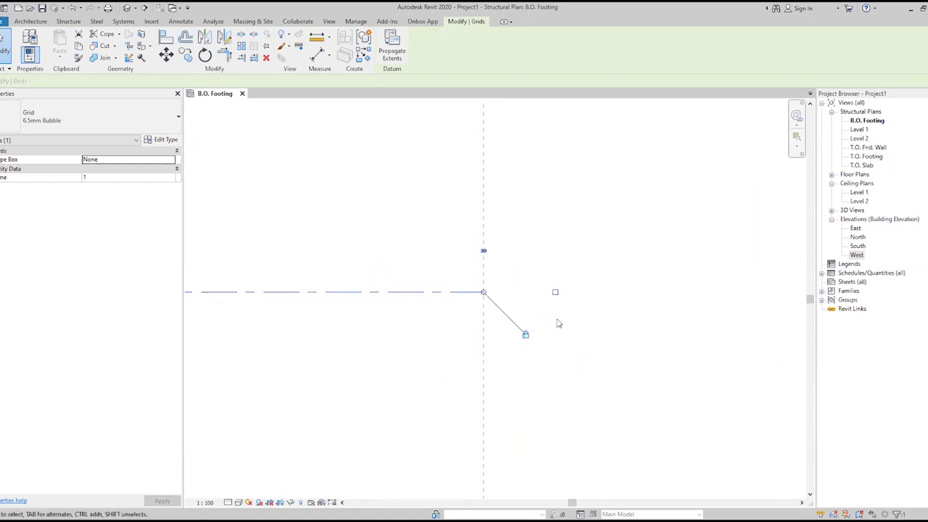
pyautogui.click(554, 289)
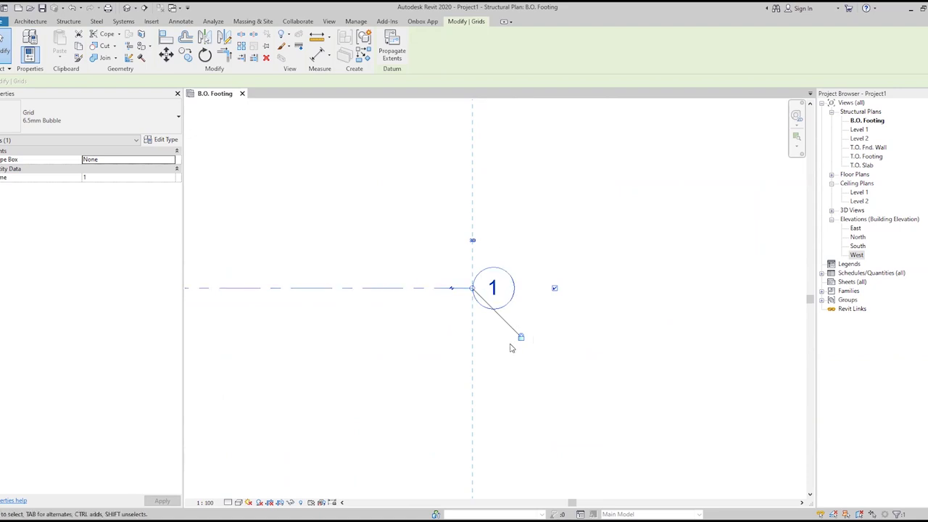
# Add an elbow to grid 1 near its bubble so the bubble jogs down off the line
pyautogui.scroll(-1, 464, 327)
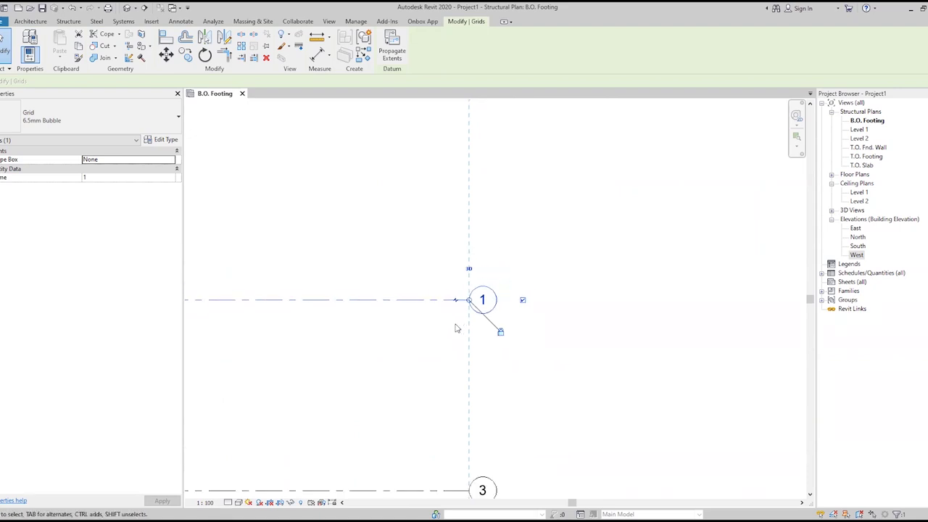
pyautogui.scroll(1, 456, 319)
pyautogui.scroll(1, 457, 312)
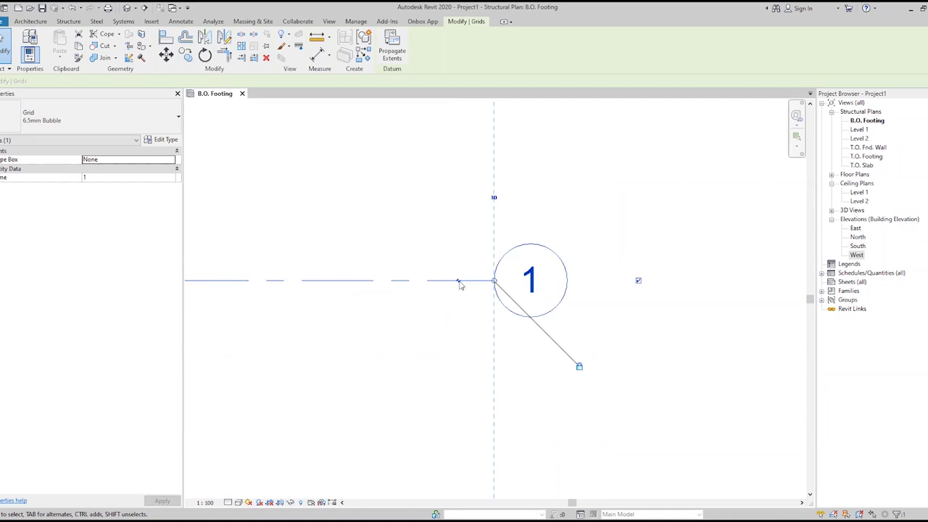
pyautogui.scroll(1, 459, 285)
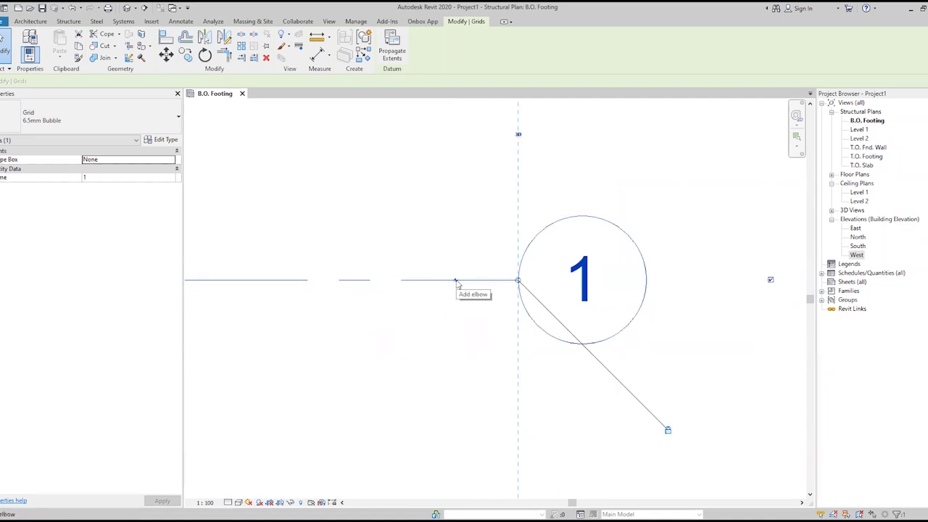
pyautogui.click(456, 281)
pyautogui.scroll(-2, 341, 356)
pyautogui.scroll(-1, 358, 284)
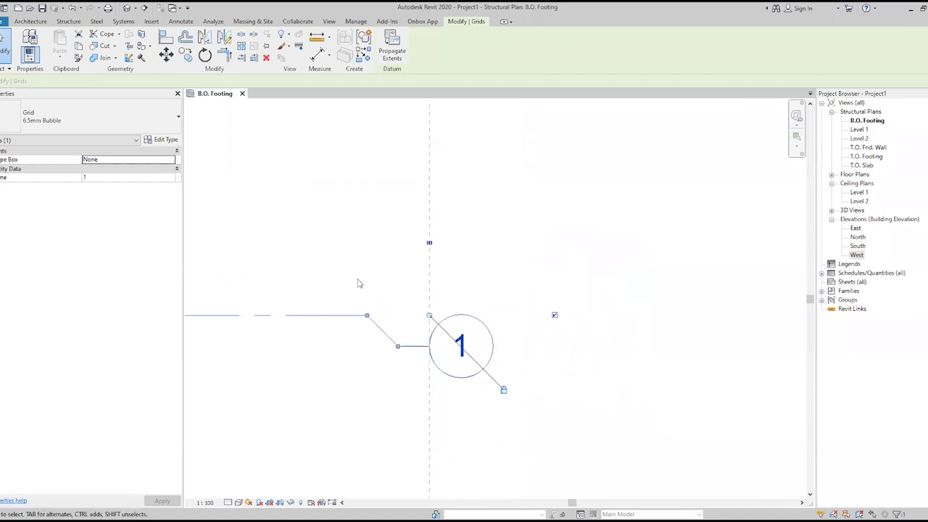
pyautogui.scroll(-1, 454, 269)
pyautogui.scroll(-2, 451, 285)
pyautogui.scroll(-1, 451, 284)
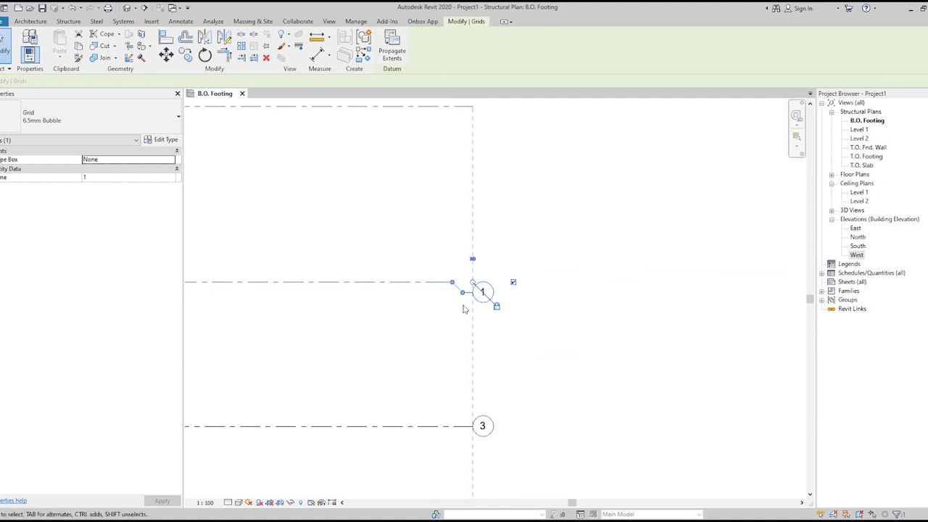
pyautogui.scroll(1, 465, 308)
pyautogui.scroll(-2, 513, 301)
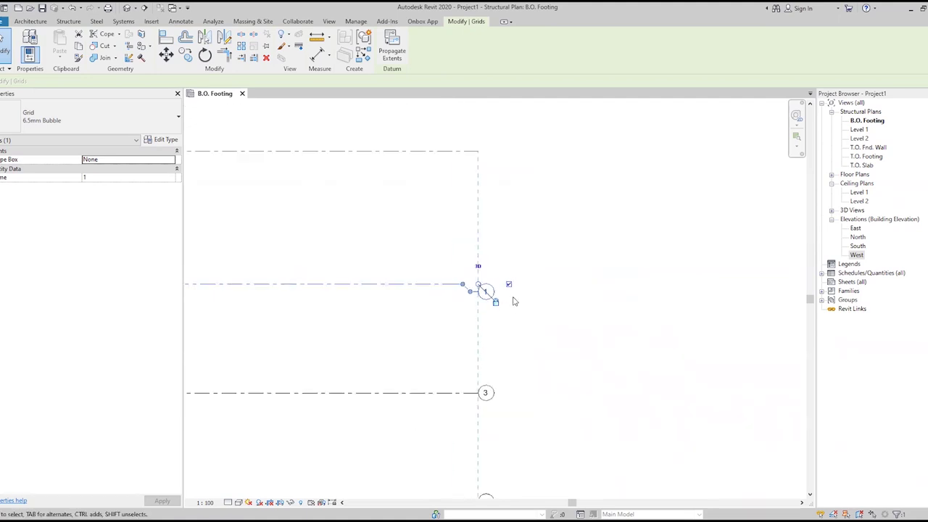
pyautogui.click(444, 300)
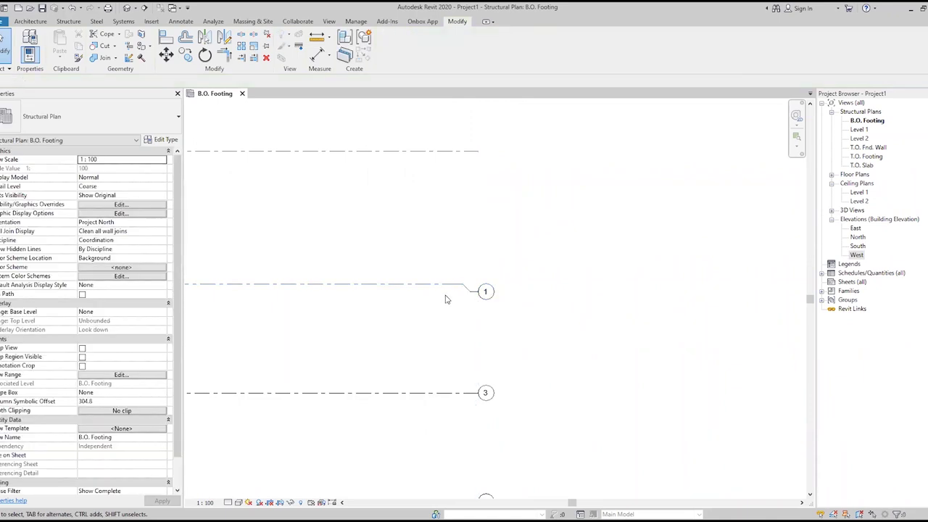
pyautogui.click(439, 284)
pyautogui.moveTo(437, 285); pyautogui.dragTo(473, 331)
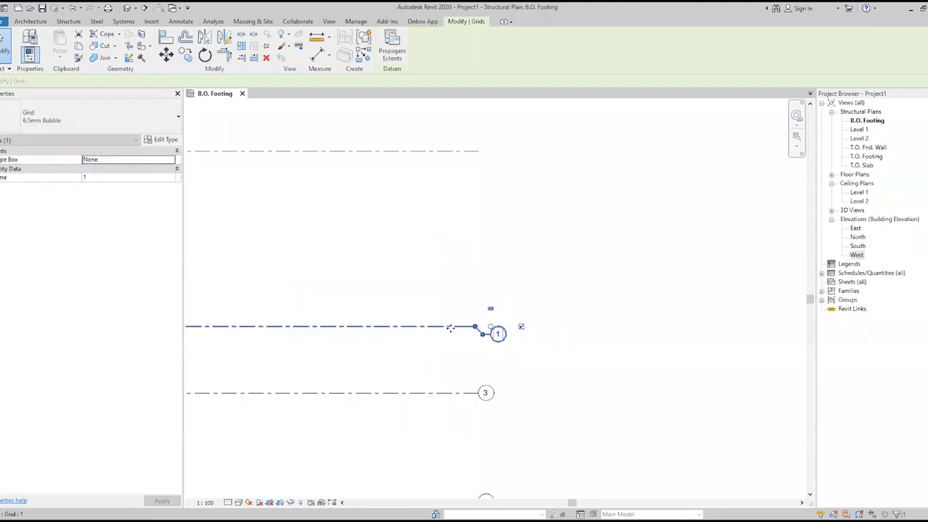
pyautogui.moveTo(447, 330); pyautogui.dragTo(434, 330)
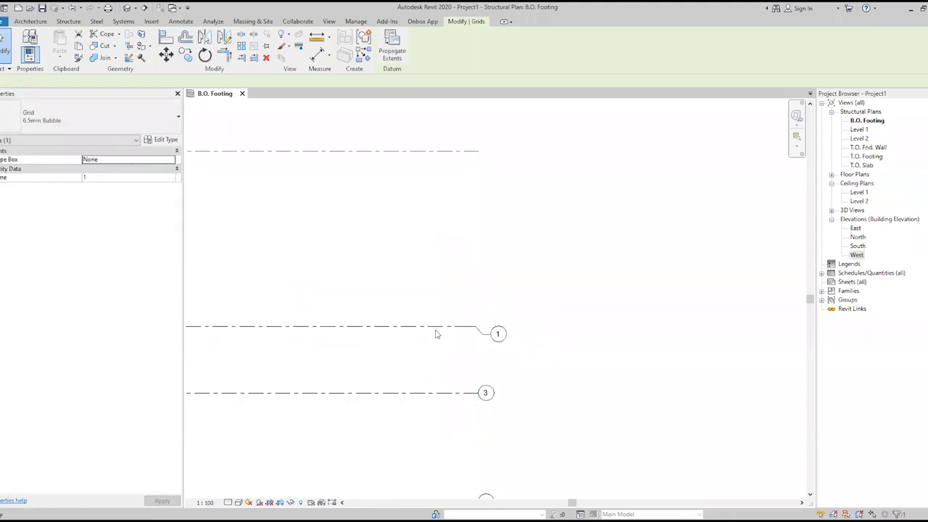
pyautogui.press('Escape')
pyautogui.hotkey('ctrl', 'z')
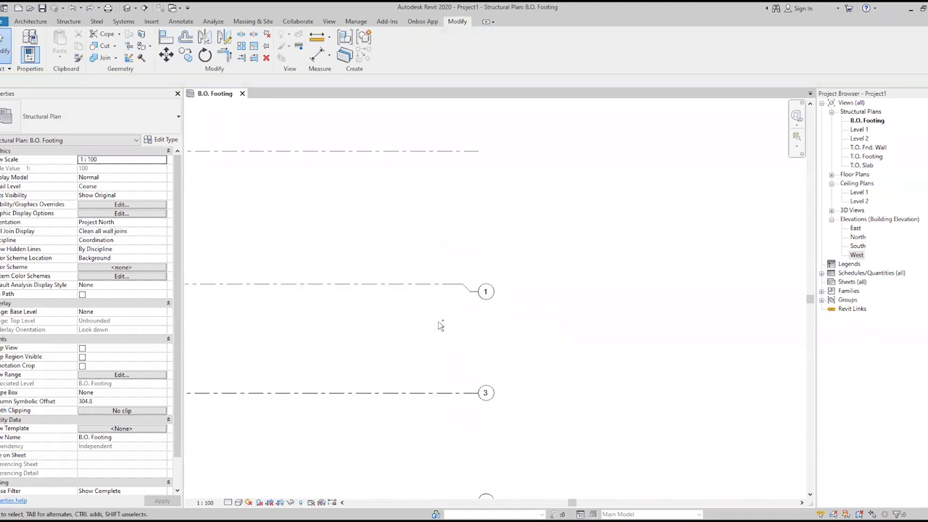
pyautogui.click(445, 293)
pyautogui.scroll(2, 471, 297)
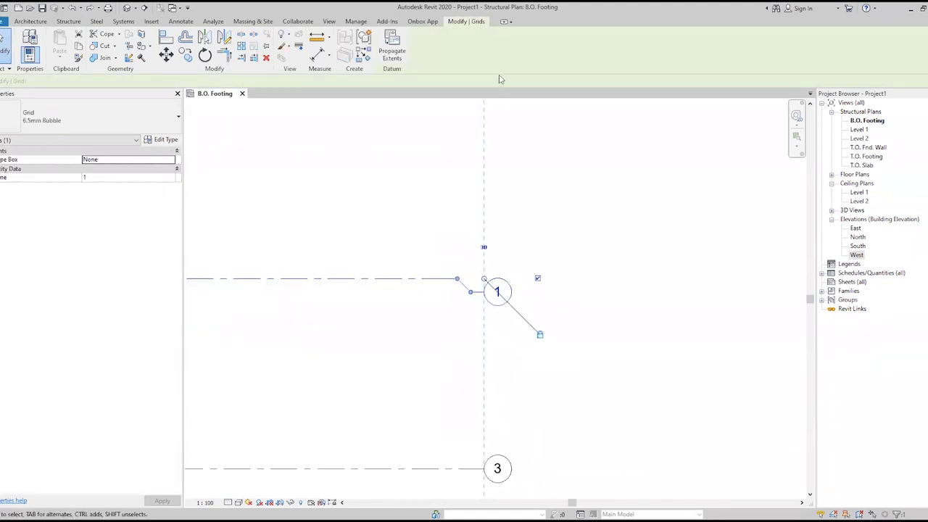
pyautogui.scroll(2, 457, 310)
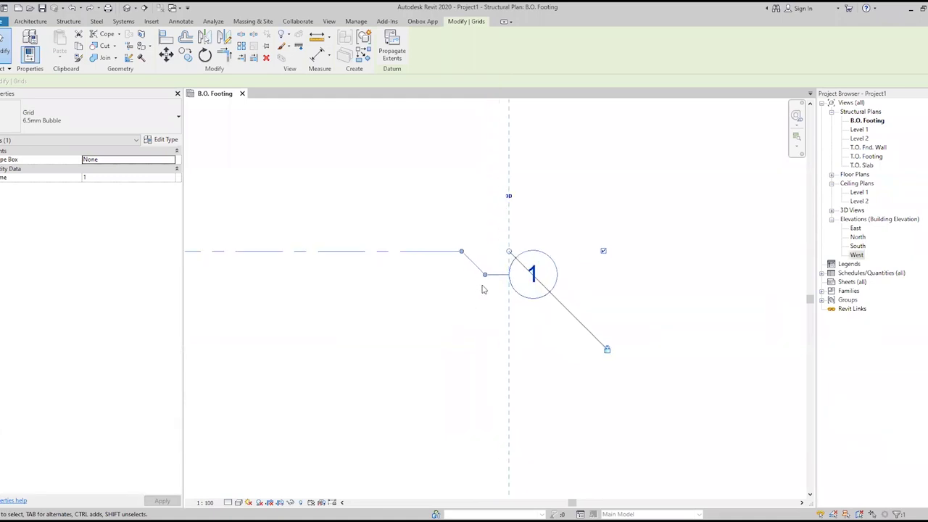
pyautogui.scroll(-2, 483, 289)
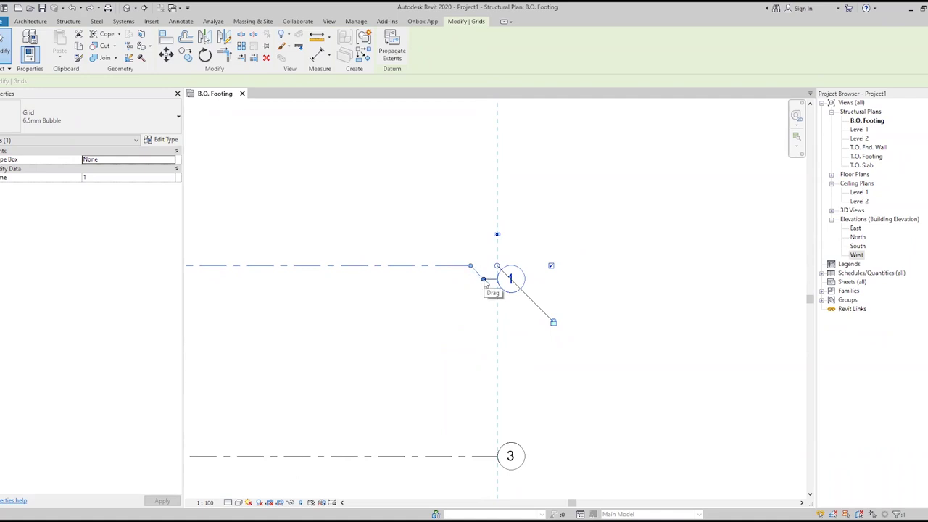
# Reshape grid 1's elbow so its leader drops diagonally and the bubble sits below the line end
pyautogui.moveTo(483, 280)
pyautogui.mouseDown()
pyautogui.moveTo(502, 304)
pyautogui.moveTo(497, 314)
pyautogui.moveTo(496, 222)
pyautogui.mouseUp()
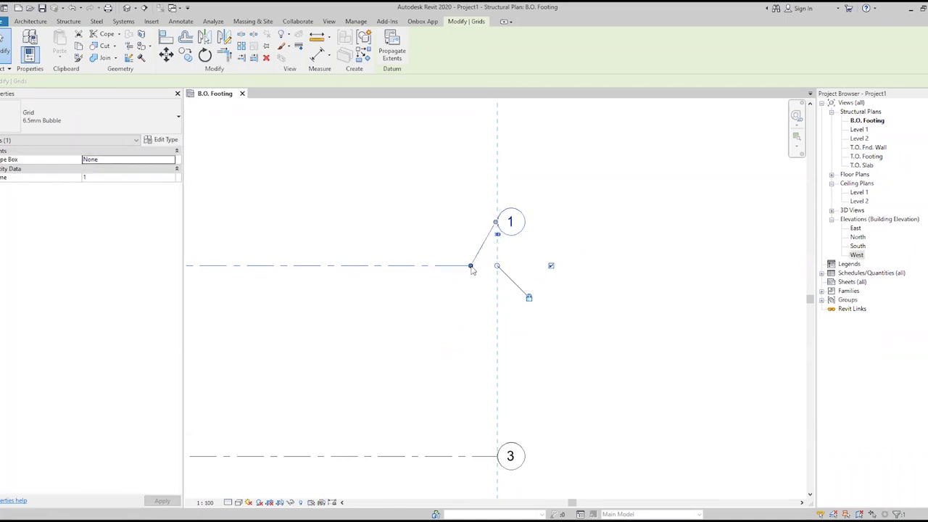
pyautogui.moveTo(471, 265); pyautogui.dragTo(515, 270)
pyautogui.moveTo(500, 228); pyautogui.dragTo(530, 299)
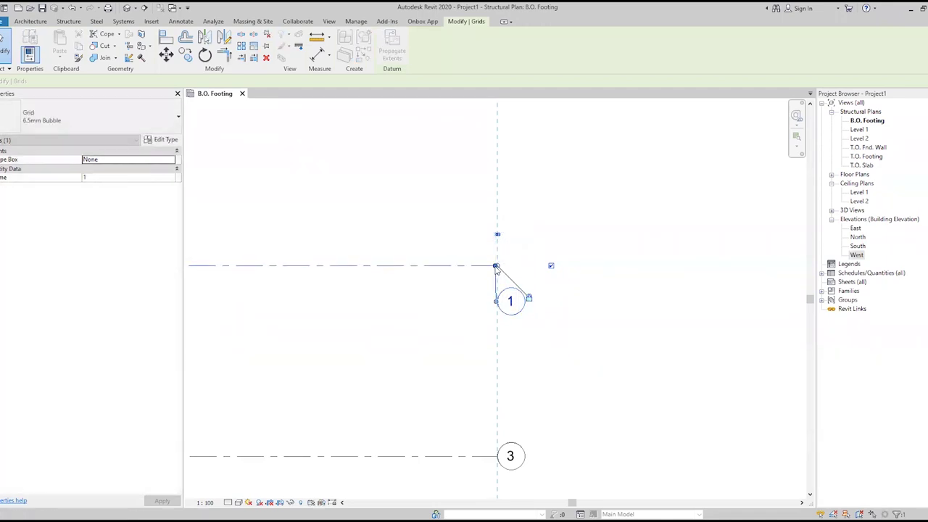
pyautogui.moveTo(476, 266)
pyautogui.mouseDown()
pyautogui.moveTo(520, 267)
pyautogui.moveTo(476, 265)
pyautogui.mouseUp()
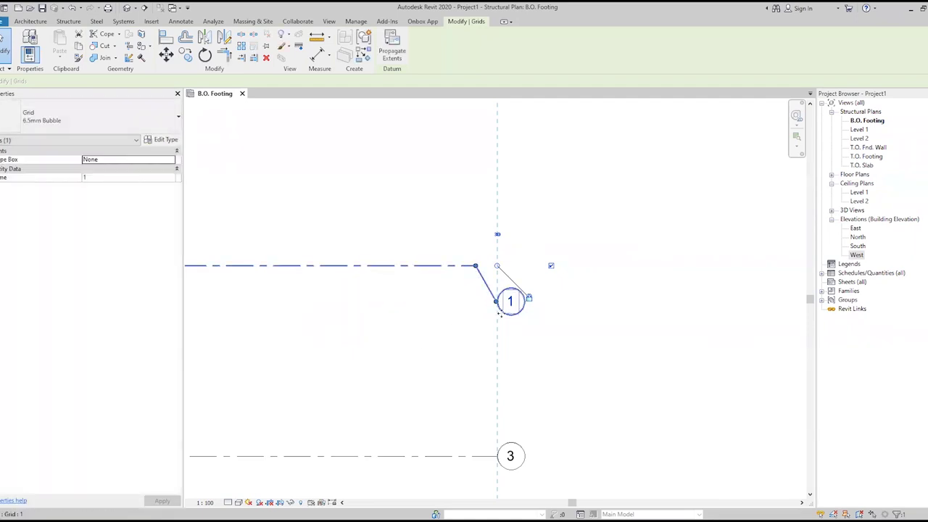
pyautogui.scroll(-2, 507, 335)
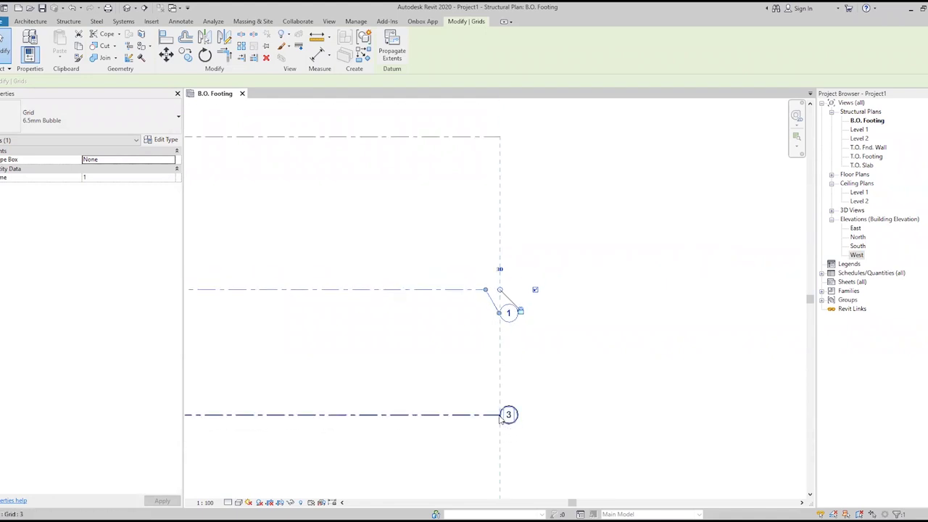
pyautogui.scroll(-1, 500, 419)
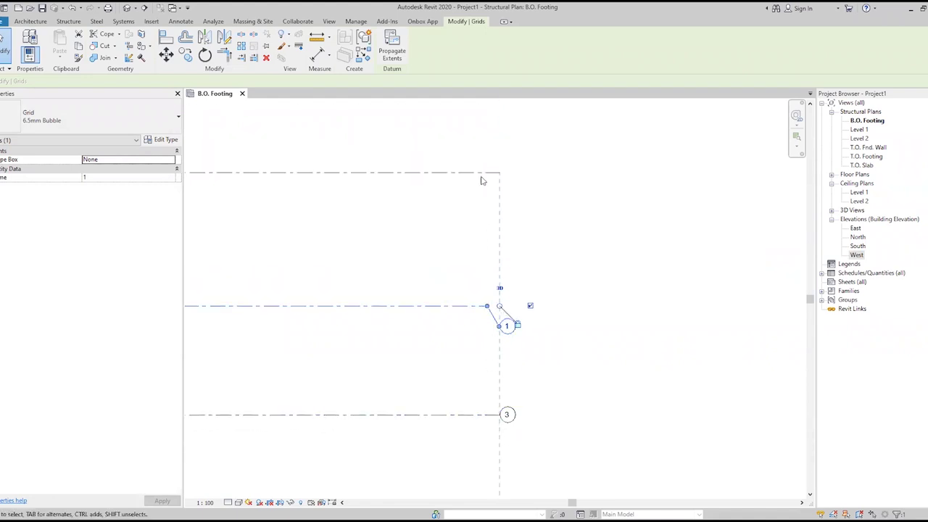
pyautogui.scroll(-1, 500, 362)
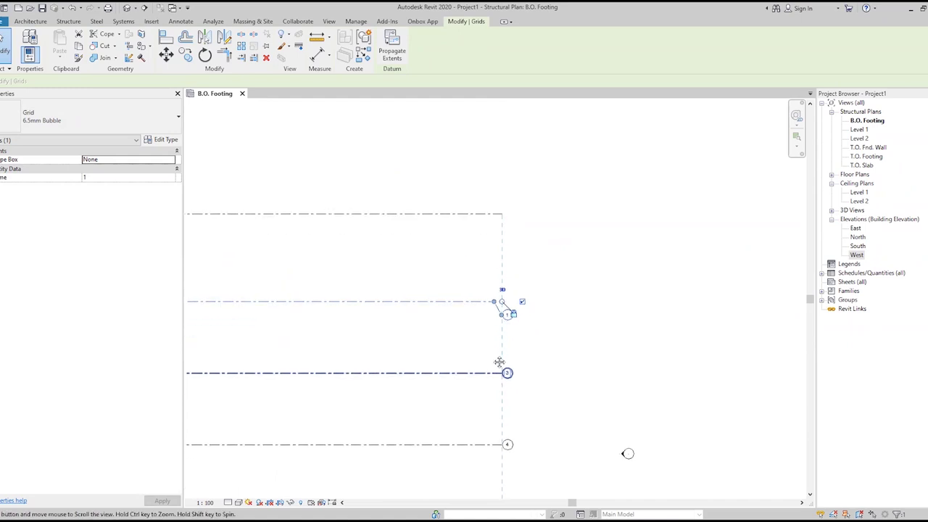
pyautogui.moveTo(500, 362); pyautogui.dragTo(490, 235, button='middle')
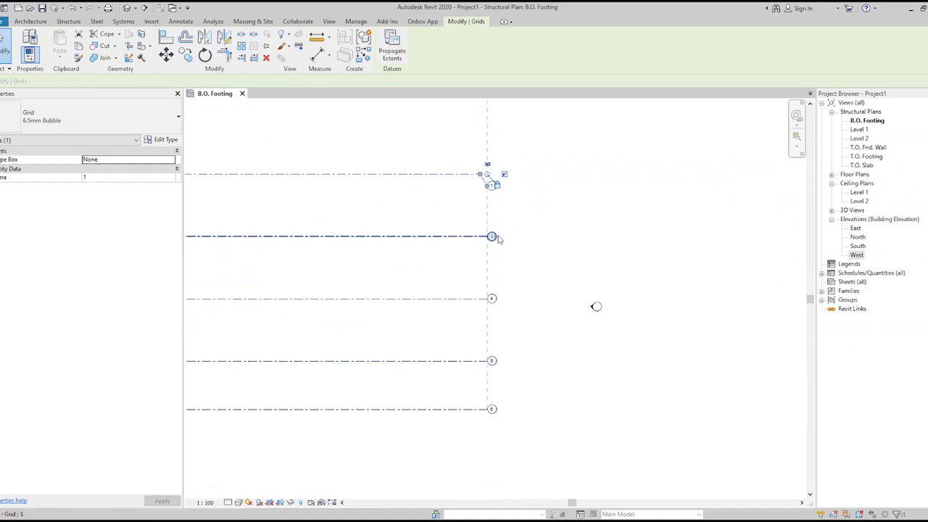
pyautogui.scroll(3, 528, 195)
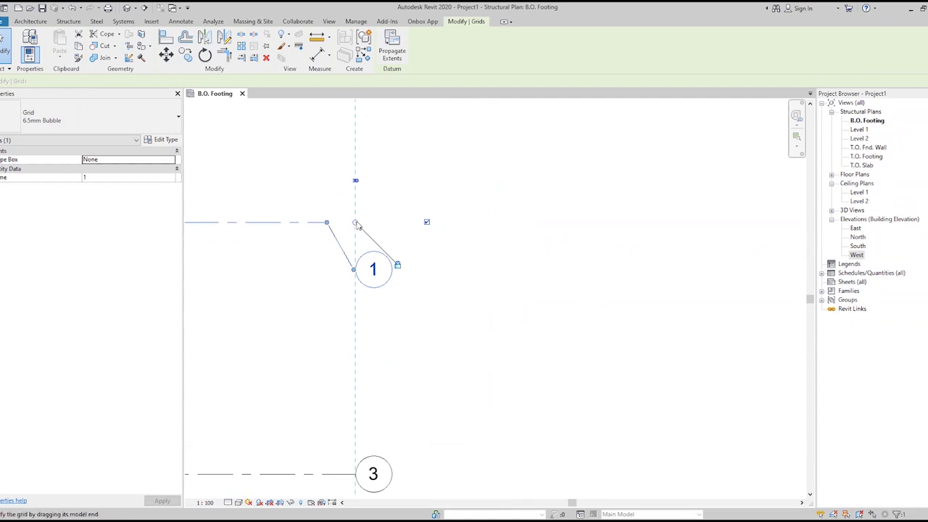
pyautogui.moveTo(361, 229)
pyautogui.keyDown('ctrl'); pyautogui.mouseDown()
pyautogui.moveTo(541, 223)
pyautogui.moveTo(474, 223)
pyautogui.mouseUp(); pyautogui.keyUp('ctrl')
pyautogui.scroll(-2, 417, 300)
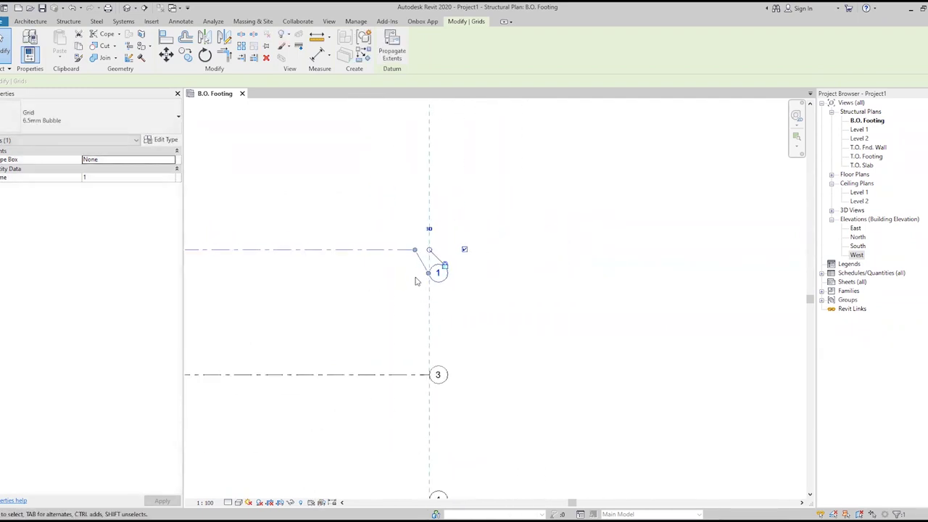
pyautogui.scroll(-3, 417, 282)
pyautogui.scroll(2, 416, 282)
pyautogui.scroll(1, 409, 272)
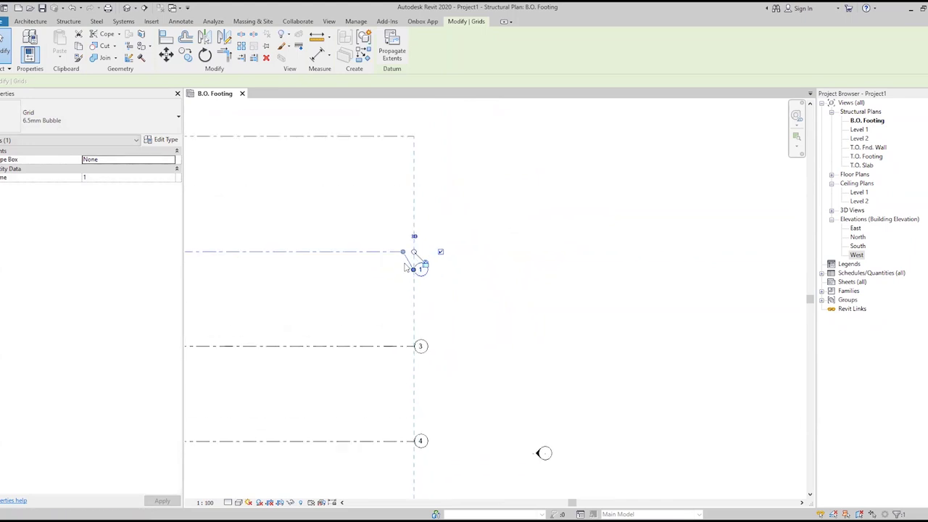
pyautogui.click(423, 303)
# Drag grid 3's end grip right, extending the aligned grids 1, 3 and 4 together
pyautogui.click(414, 346)
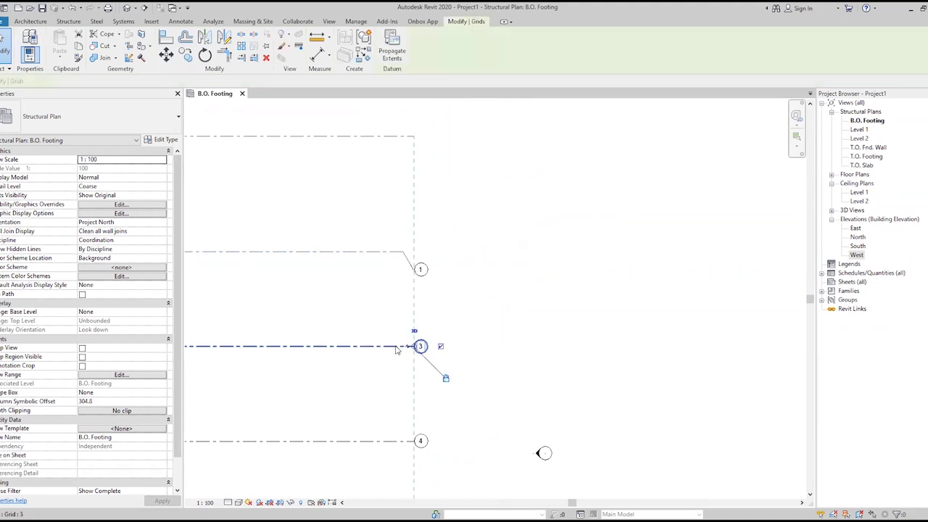
pyautogui.moveTo(417, 348); pyautogui.dragTo(443, 379)
pyautogui.scroll(3, 431, 369)
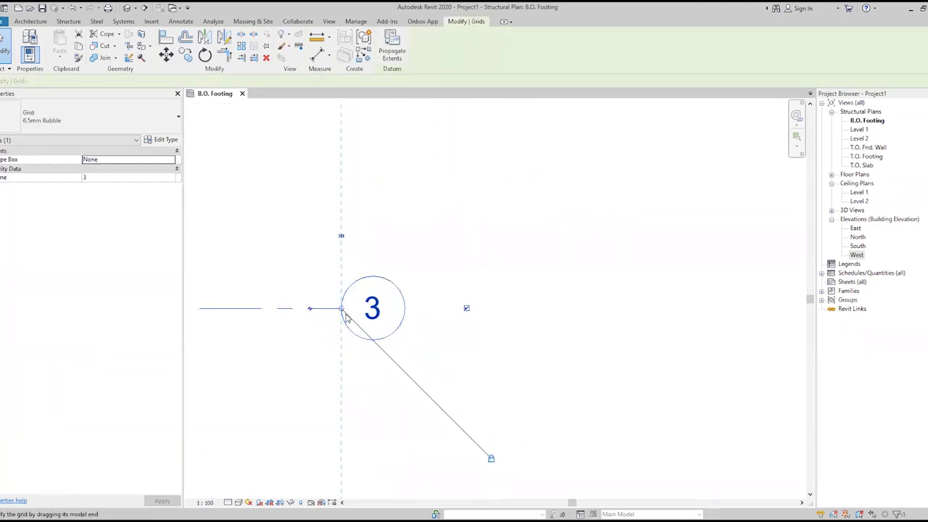
pyautogui.scroll(2, 341, 310)
pyautogui.scroll(2, 338, 308)
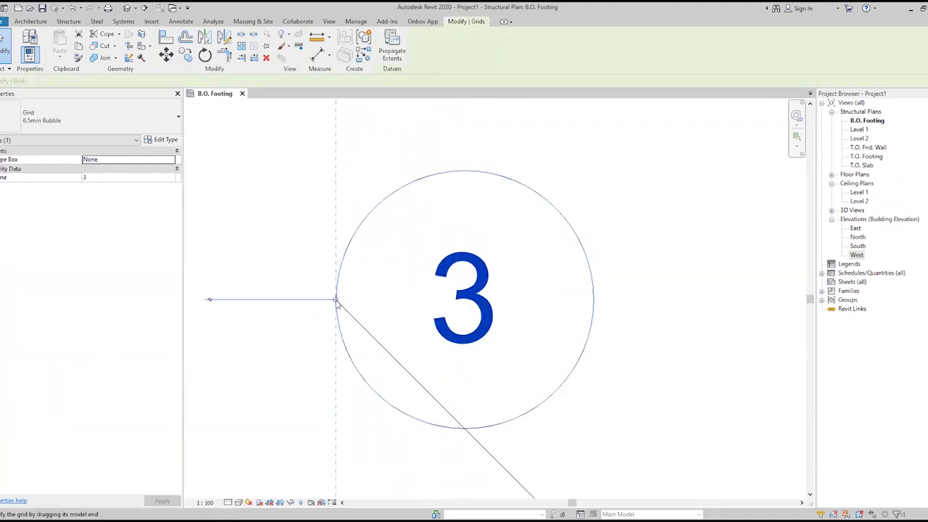
pyautogui.scroll(-2, 336, 302)
pyautogui.scroll(-3, 336, 303)
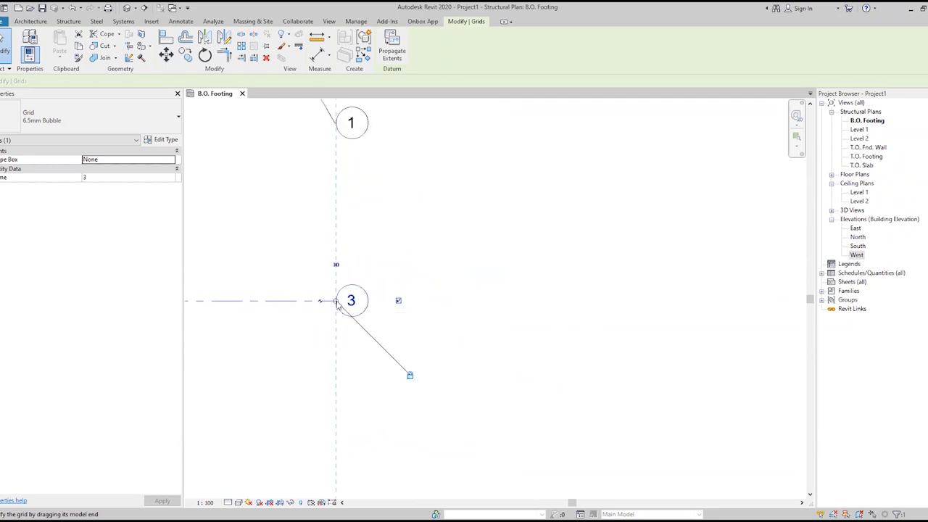
pyautogui.scroll(-3, 337, 306)
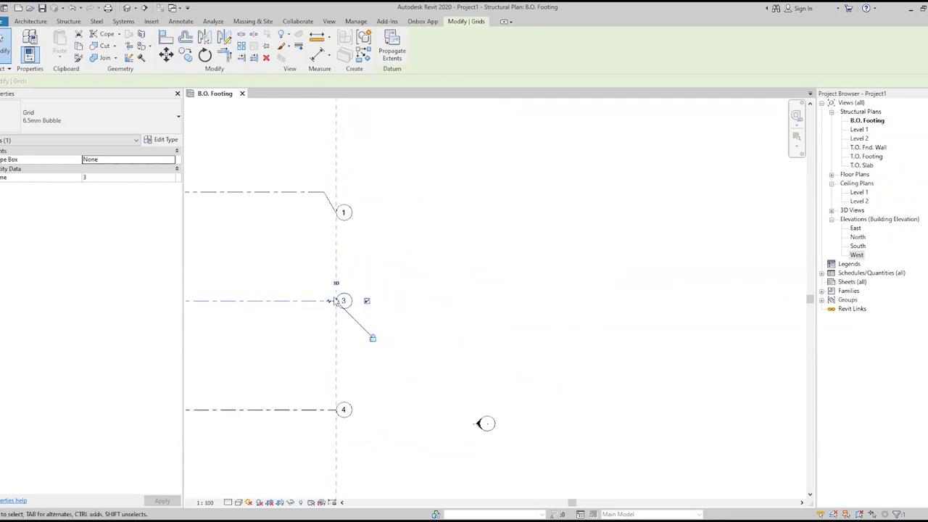
pyautogui.moveTo(336, 302); pyautogui.dragTo(455, 305)
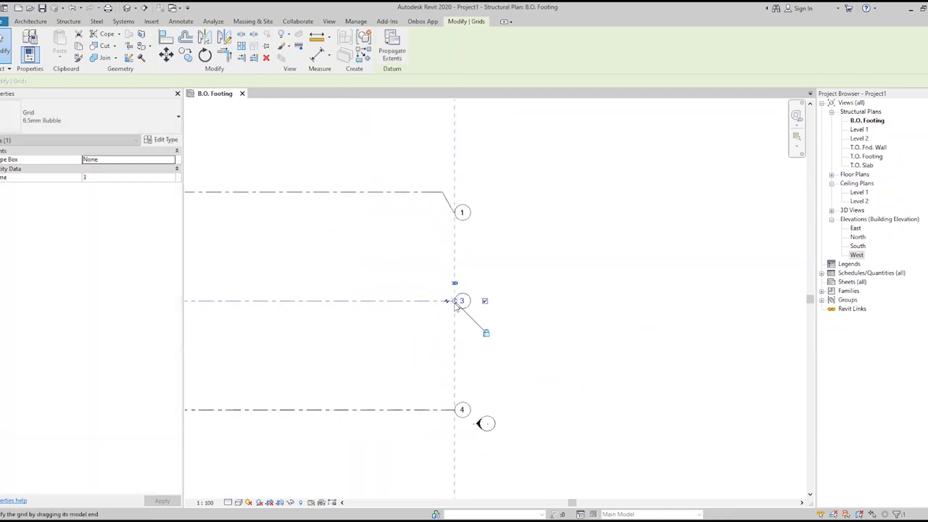
pyautogui.scroll(-2, 464, 304)
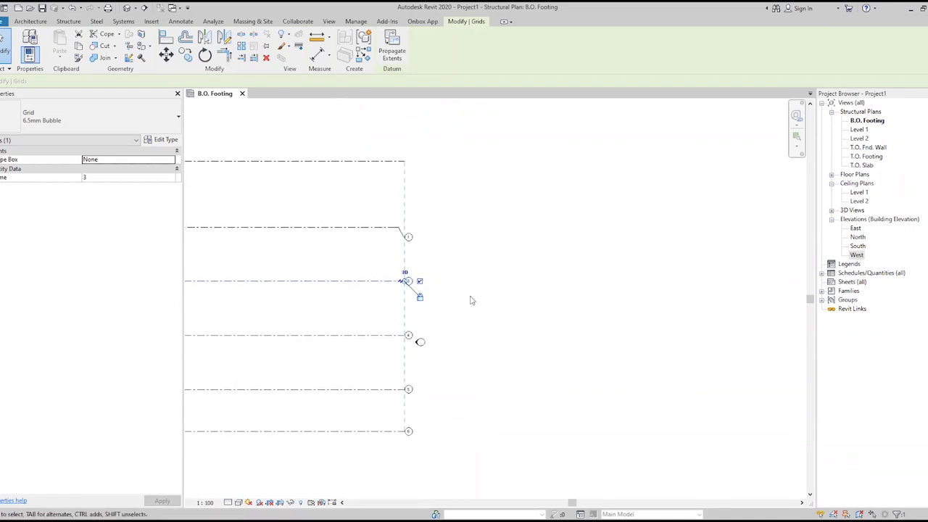
pyautogui.scroll(4, 459, 304)
pyautogui.moveTo(305, 229)
pyautogui.mouseDown(button='middle')
pyautogui.moveTo(538, 296)
pyautogui.moveTo(424, 299)
pyautogui.mouseUp(button='middle')
pyautogui.scroll(-2, 380, 341)
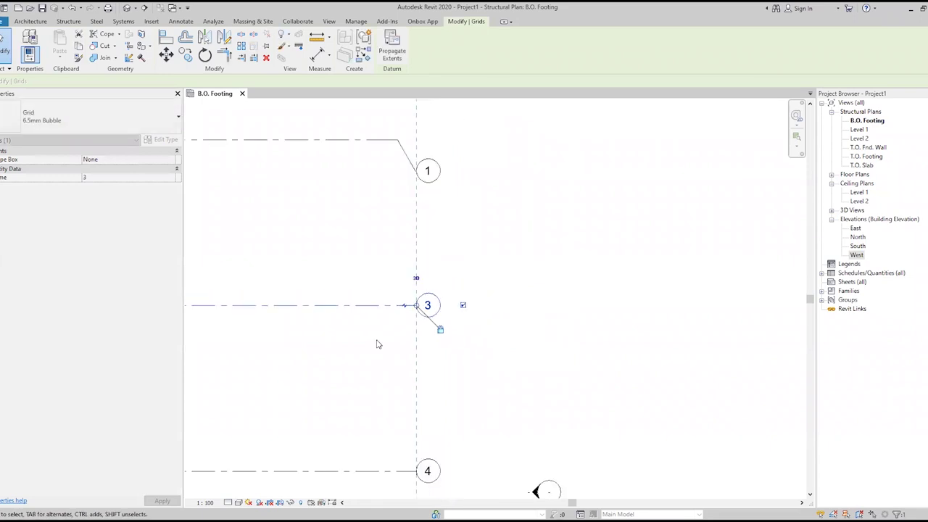
pyautogui.scroll(-1, 378, 358)
pyautogui.click(447, 290)
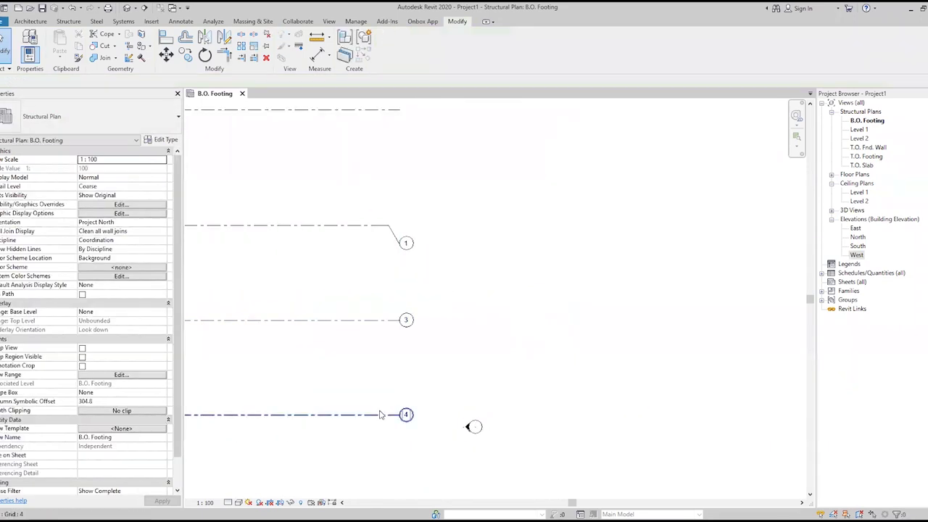
pyautogui.click(407, 415)
pyautogui.scroll(2, 406, 417)
pyautogui.moveTo(394, 411)
pyautogui.mouseDown()
pyautogui.moveTo(480, 411)
pyautogui.moveTo(408, 411)
pyautogui.mouseUp()
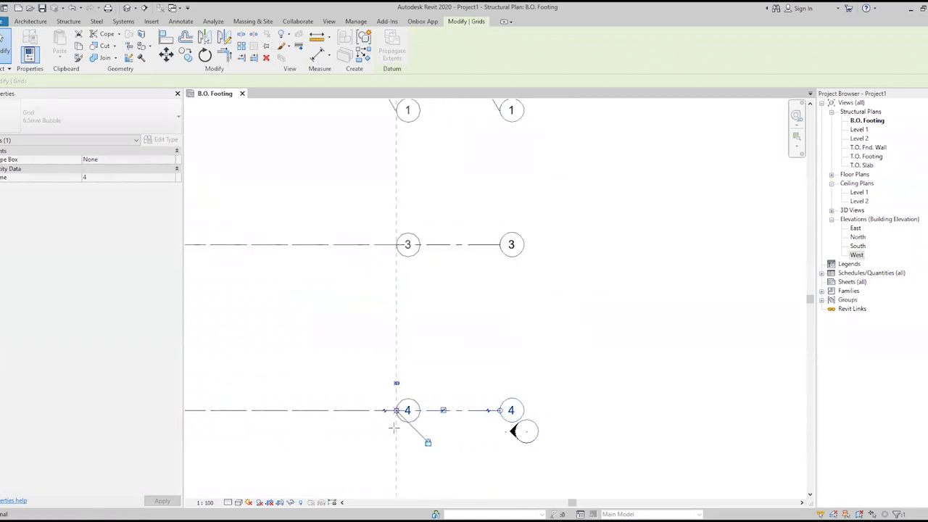
pyautogui.click(457, 332)
pyautogui.scroll(1, 472, 333)
pyautogui.scroll(1, 485, 335)
pyautogui.scroll(-1, 486, 333)
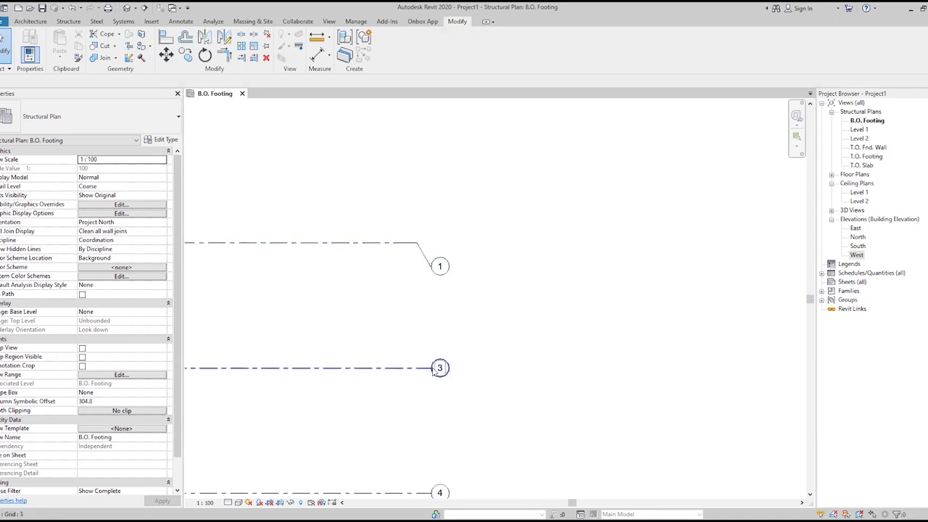
pyautogui.click(392, 247)
pyautogui.scroll(-1, 435, 289)
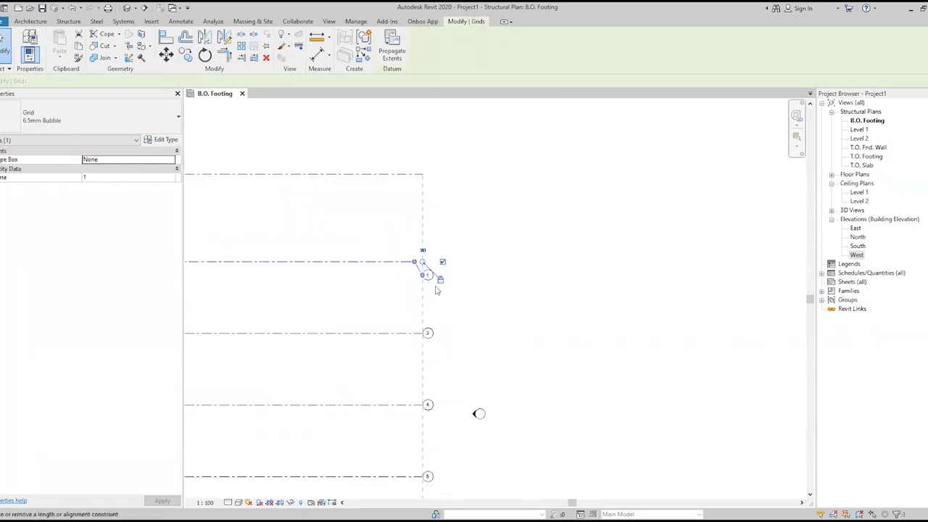
# Move grid 1's bubble end a little to the right
pyautogui.scroll(2, 439, 283)
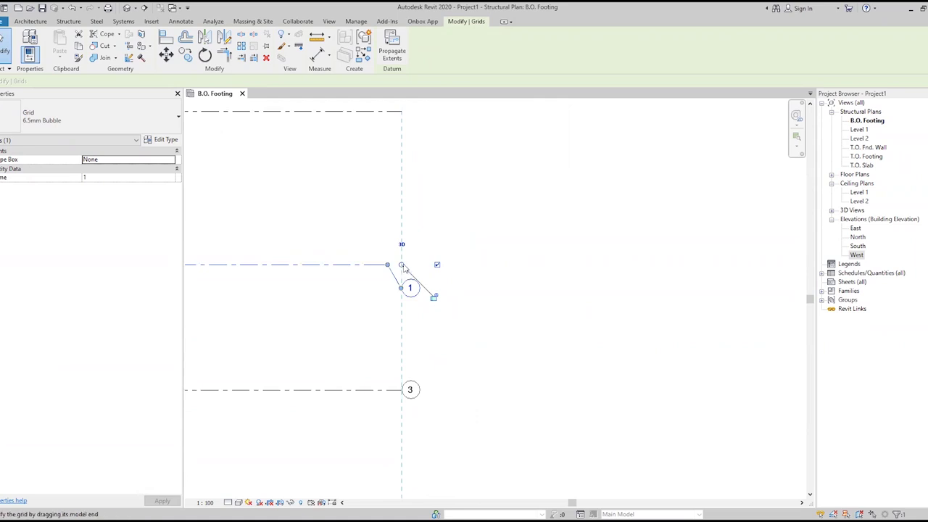
pyautogui.moveTo(401, 265); pyautogui.dragTo(426, 264)
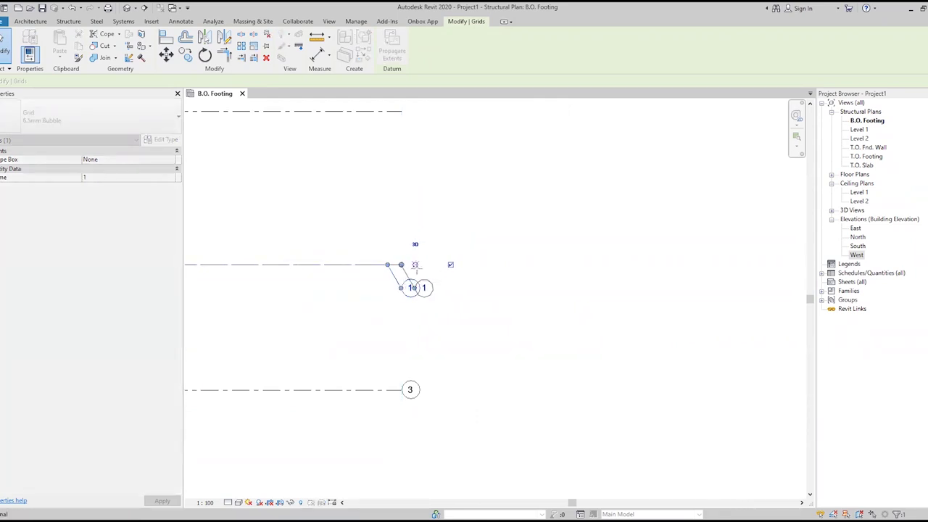
pyautogui.moveTo(418, 265); pyautogui.dragTo(423, 265)
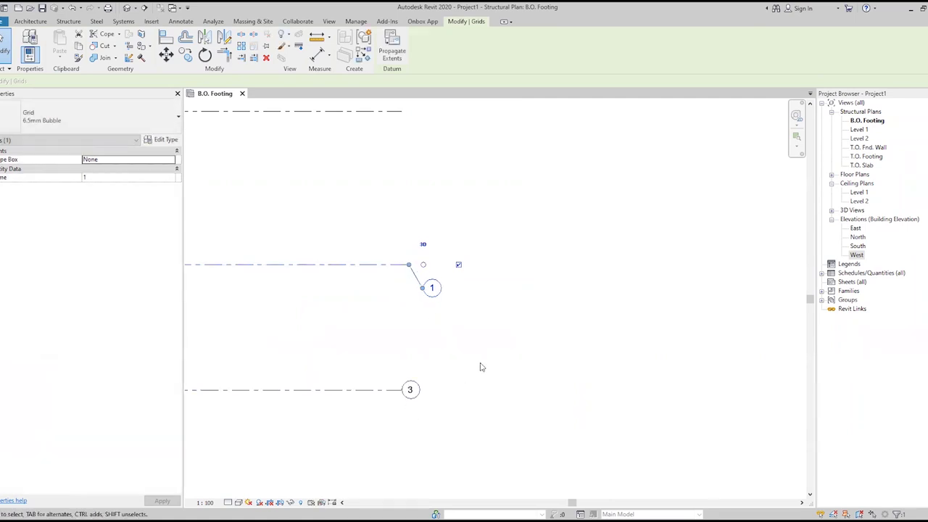
pyautogui.click(472, 344)
# Shift grid 1's elbow point left, giving the lowered bubble a longer angled leader
pyautogui.click(394, 265)
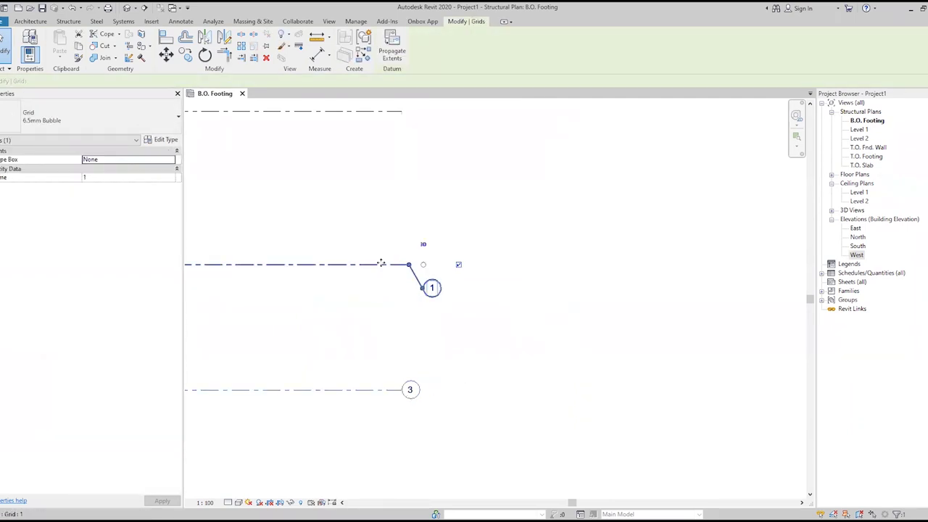
pyautogui.moveTo(423, 265)
pyautogui.mouseDown()
pyautogui.moveTo(394, 266)
pyautogui.moveTo(412, 265)
pyautogui.moveTo(429, 293)
pyautogui.moveTo(435, 266)
pyautogui.moveTo(396, 265)
pyautogui.mouseUp()
pyautogui.click(450, 290)
pyautogui.click(421, 290)
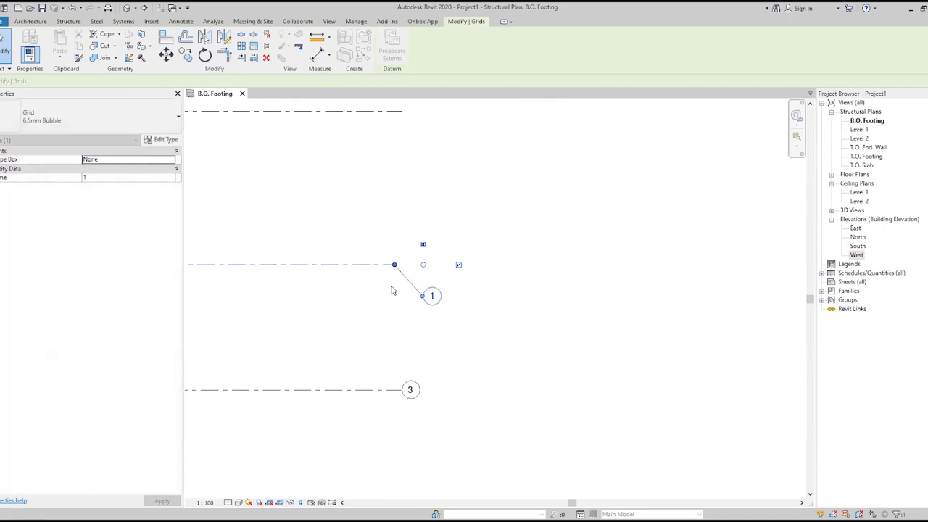
pyautogui.press('Escape')
pyautogui.scroll(-3, 415, 319)
pyautogui.scroll(3, 412, 310)
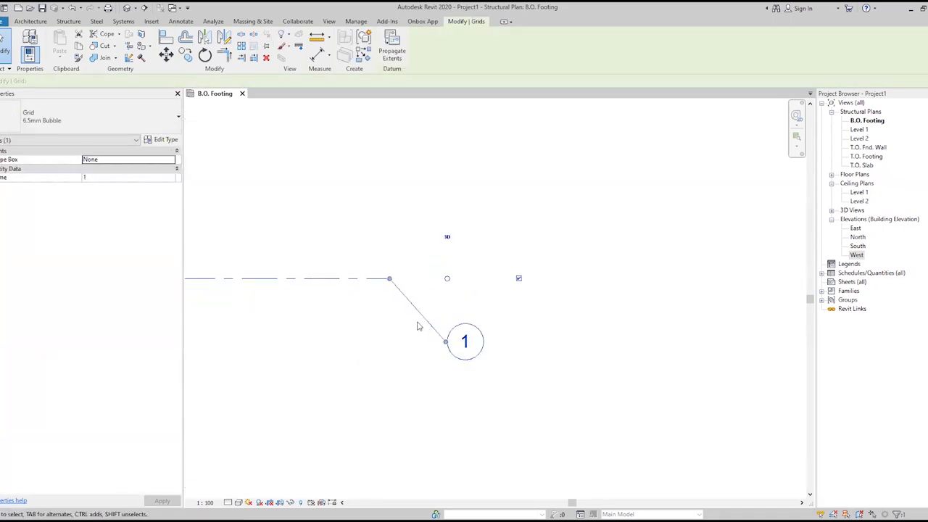
pyautogui.scroll(2, 406, 290)
pyautogui.click(393, 241)
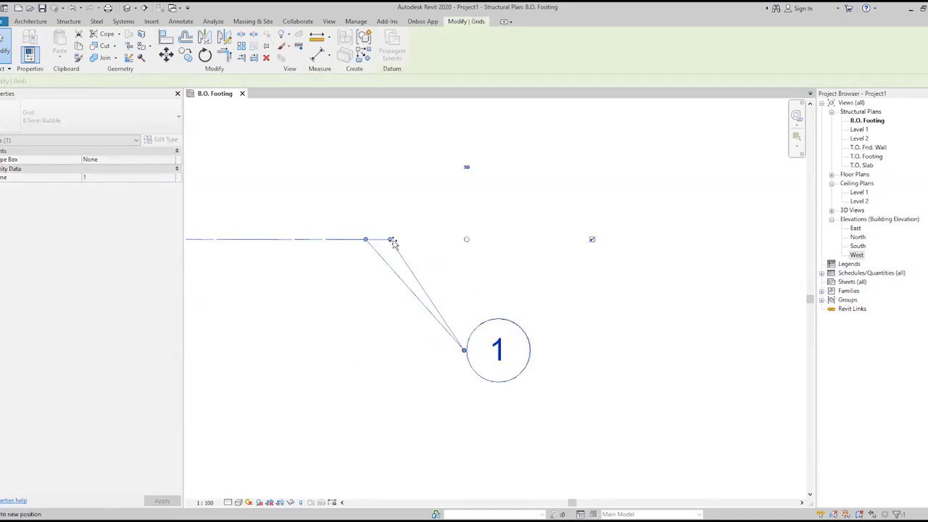
pyautogui.click(355, 308)
pyautogui.scroll(-3, 362, 311)
pyautogui.scroll(-2, 460, 337)
# Add an elbow to grid 3 at its bubble end
pyautogui.scroll(-2, 460, 337)
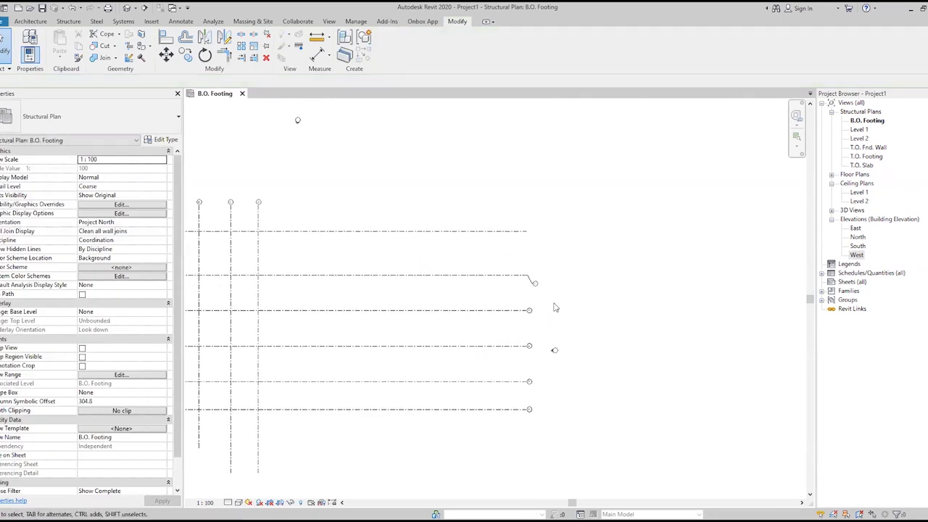
pyautogui.moveTo(460, 337); pyautogui.dragTo(494, 304, button='middle')
pyautogui.scroll(2, 519, 296)
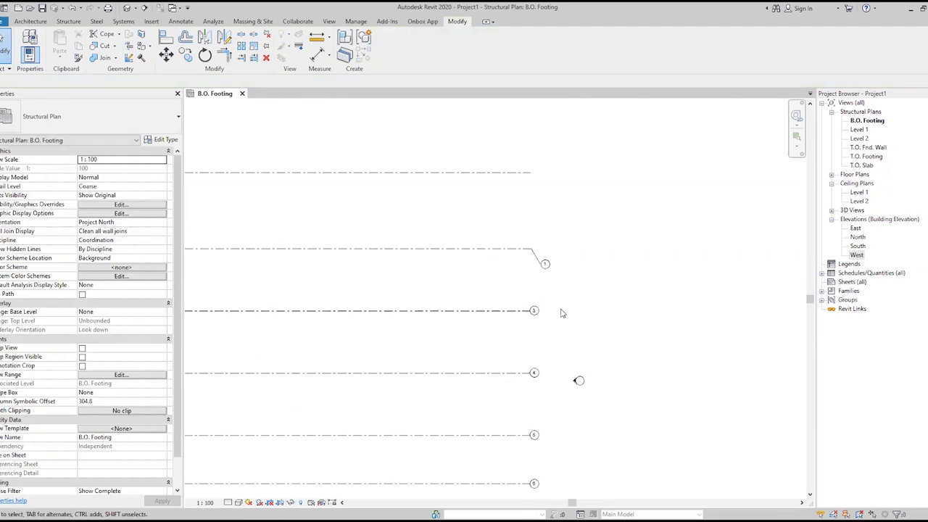
pyautogui.scroll(3, 580, 375)
pyautogui.click(418, 287)
pyautogui.click(406, 282)
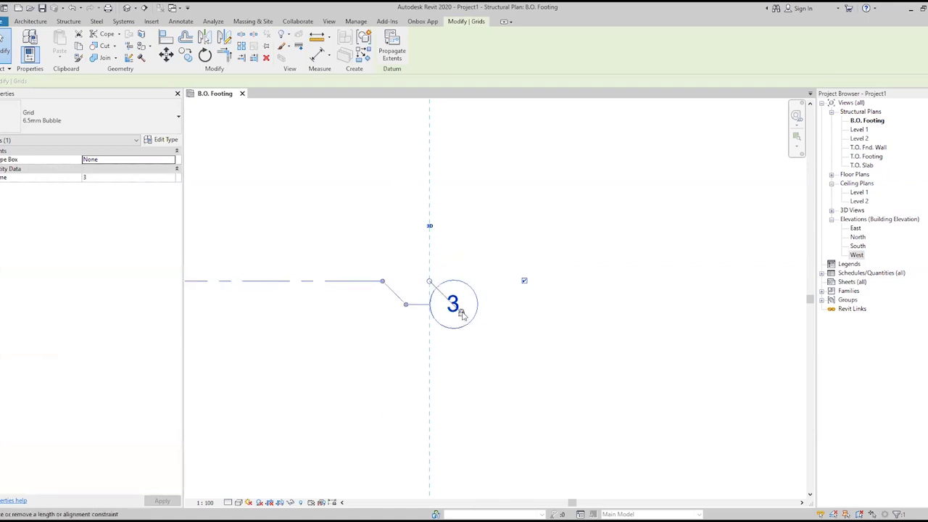
pyautogui.click(457, 369)
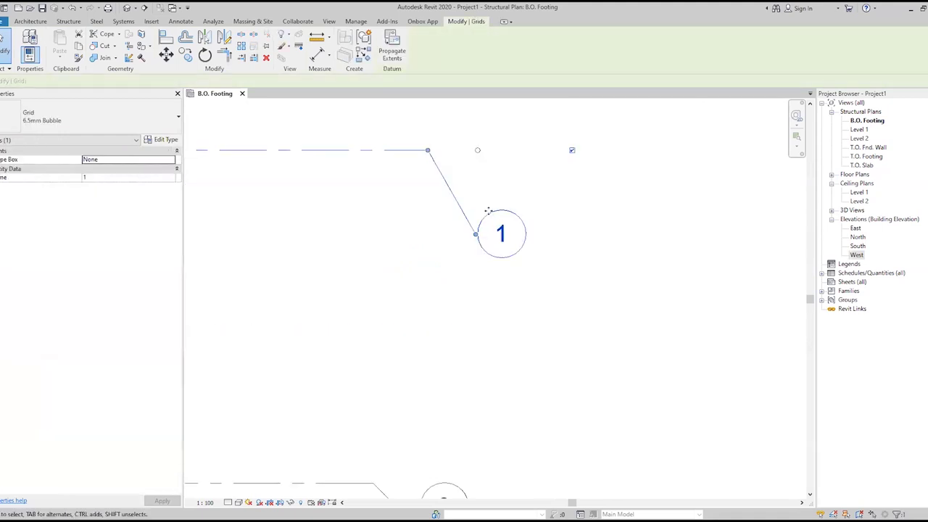
# Raise grid 1's elbow and bubble slightly so the bubble sits closer beneath its line
pyautogui.moveTo(517, 211); pyautogui.dragTo(468, 311, button='middle')
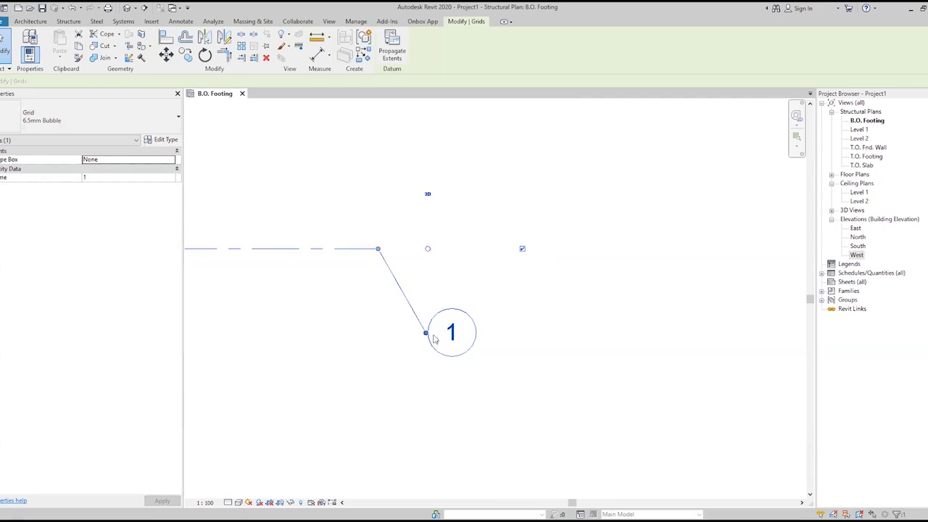
pyautogui.moveTo(426, 333); pyautogui.dragTo(375, 249)
pyautogui.scroll(-2, 362, 290)
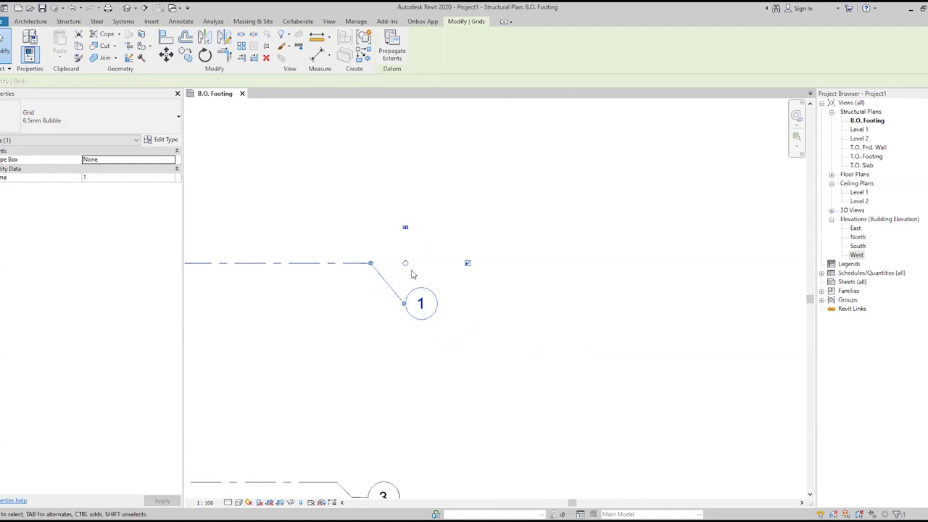
pyautogui.scroll(-1, 375, 334)
pyautogui.click(375, 335)
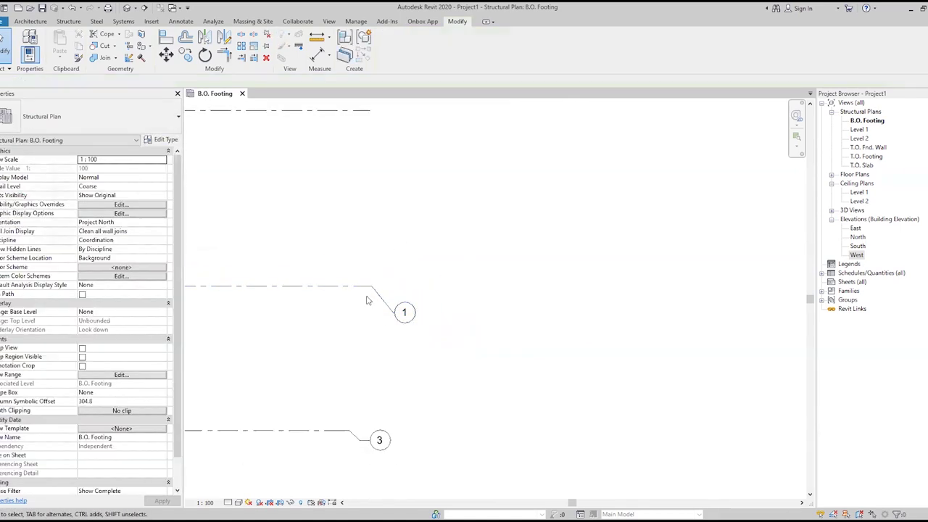
pyautogui.click(374, 287)
pyautogui.press('Escape')
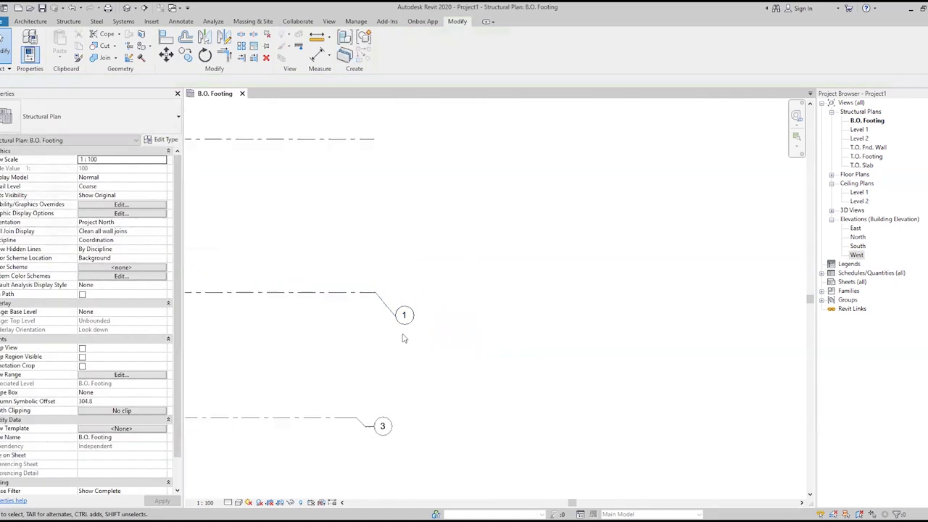
pyautogui.scroll(-2, 632, 317)
pyautogui.scroll(-1, 632, 317)
# Move grid 1's elbow to a new position near its right end
pyautogui.moveTo(419, 315); pyautogui.dragTo(628, 317, button='middle')
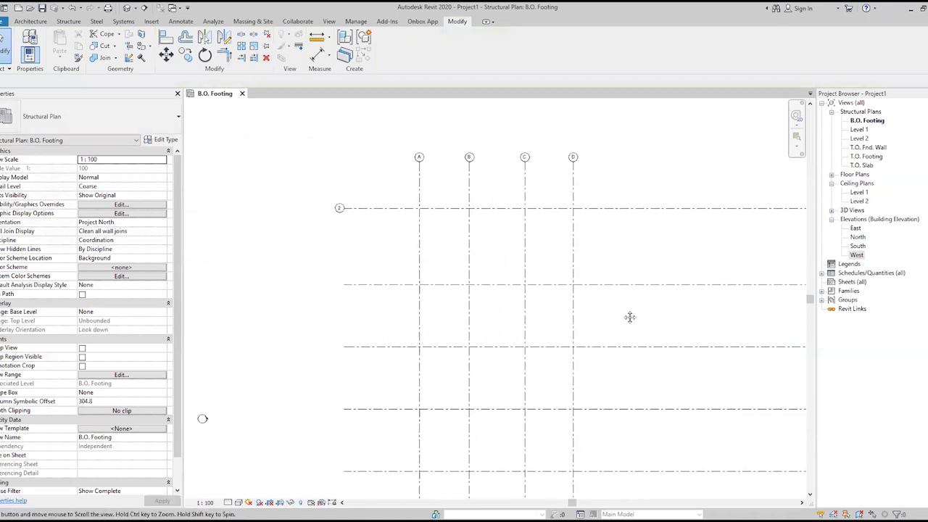
pyautogui.click(391, 286)
pyautogui.moveTo(377, 318); pyautogui.dragTo(273, 315, button='middle')
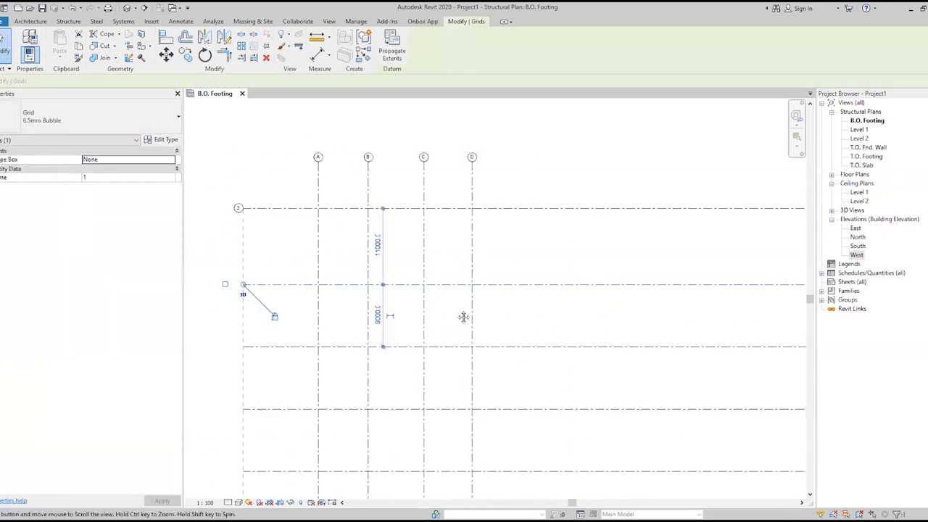
pyautogui.moveTo(715, 429); pyautogui.dragTo(527, 437, button='middle')
pyautogui.scroll(3, 508, 308)
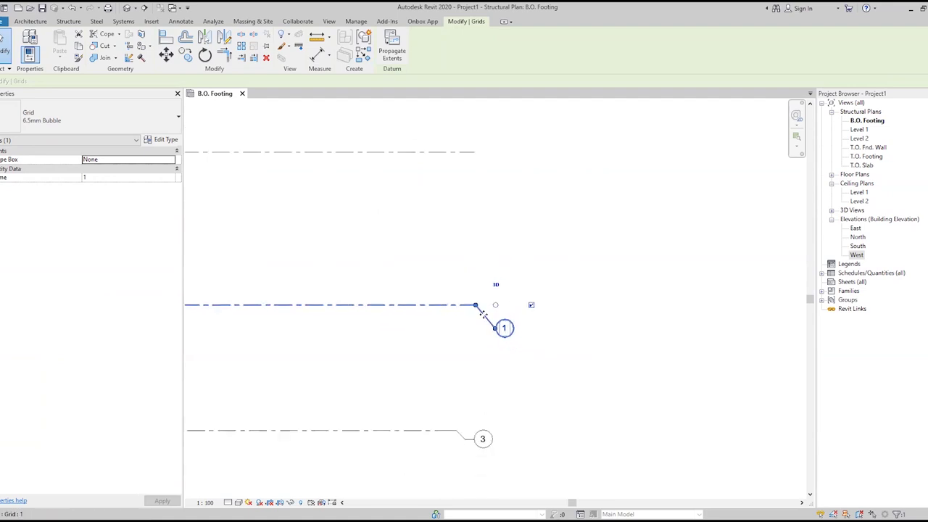
pyautogui.moveTo(481, 313)
pyautogui.mouseDown()
pyautogui.moveTo(470, 304)
pyautogui.moveTo(505, 336)
pyautogui.mouseUp()
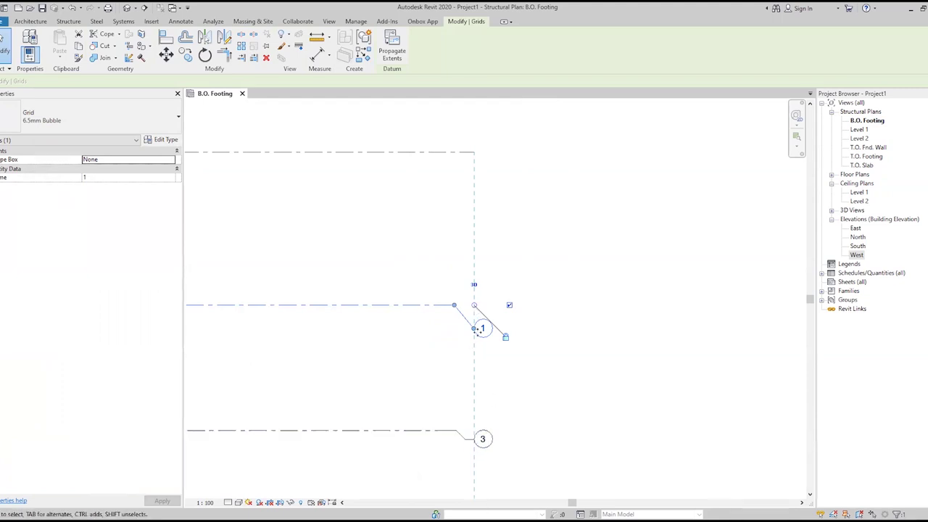
pyautogui.scroll(2, 472, 325)
pyautogui.scroll(2, 472, 322)
pyautogui.scroll(2, 403, 267)
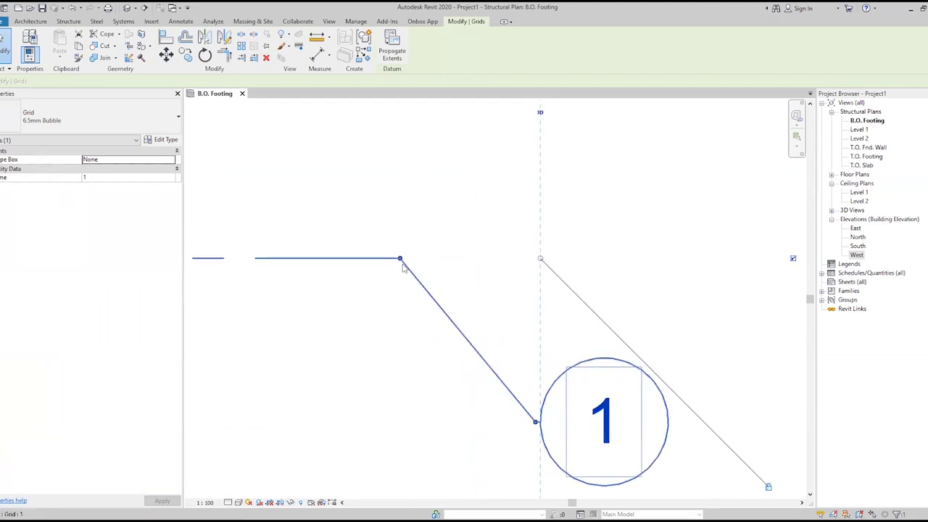
pyautogui.scroll(-1, 403, 265)
pyautogui.scroll(-1, 403, 265)
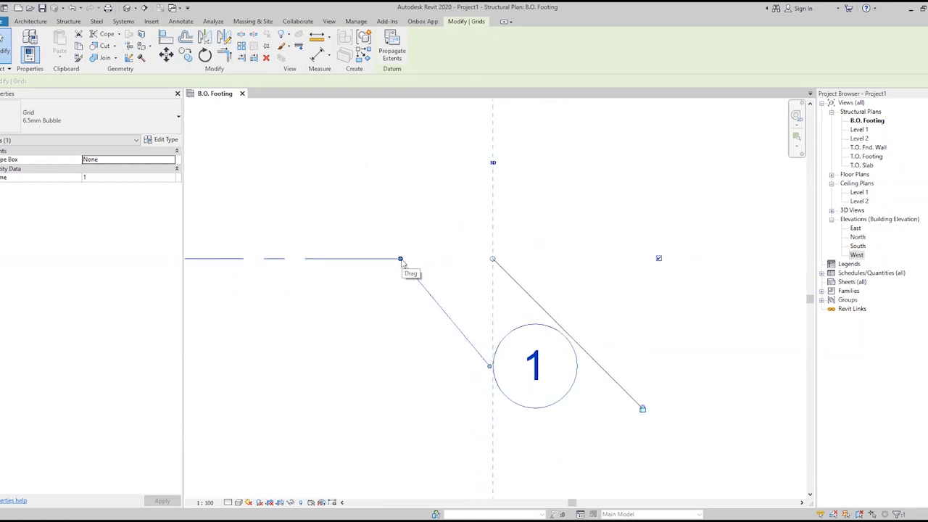
pyautogui.scroll(-1, 403, 263)
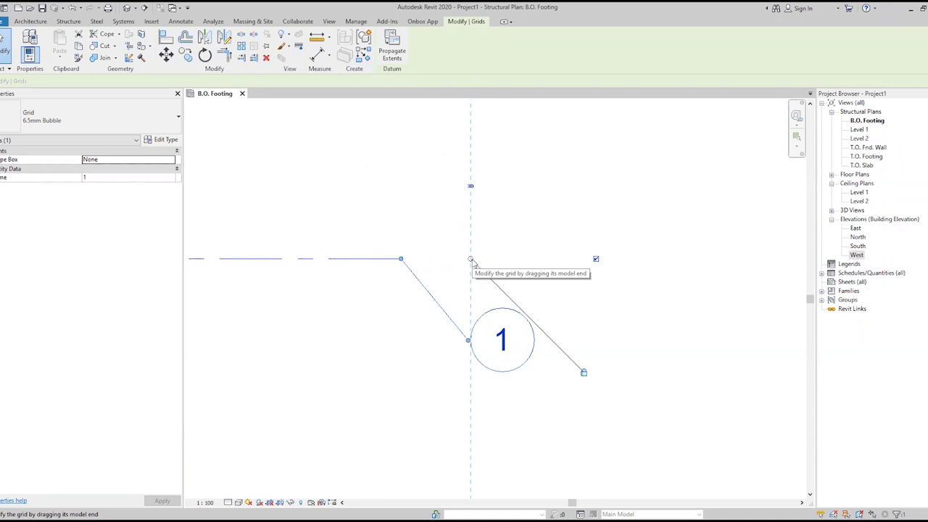
pyautogui.scroll(1, 472, 262)
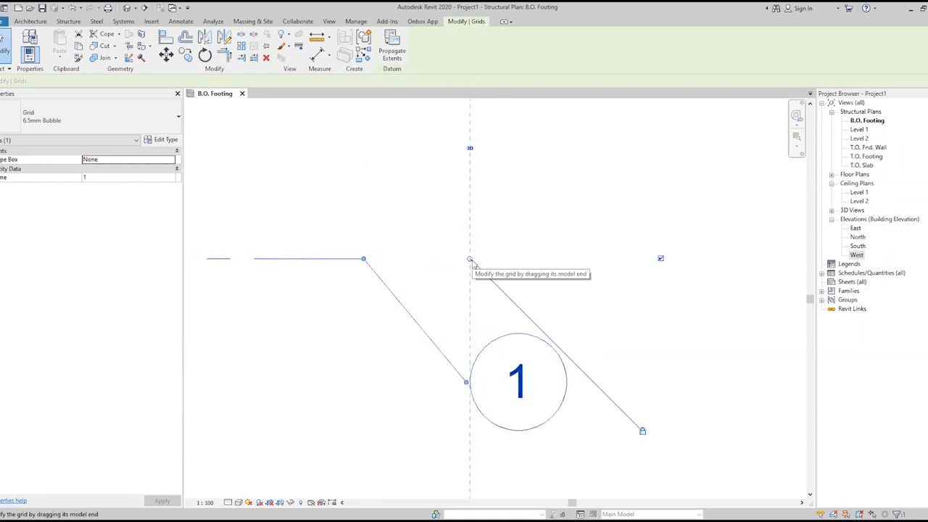
pyautogui.scroll(-1, 472, 264)
pyautogui.scroll(-1, 472, 266)
pyautogui.scroll(-1, 472, 267)
pyautogui.scroll(-1, 471, 267)
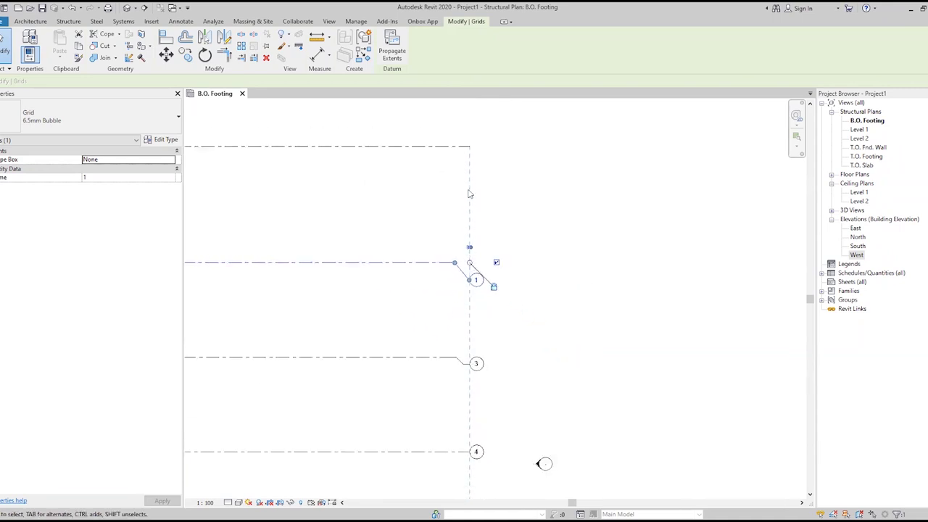
pyautogui.scroll(1, 498, 287)
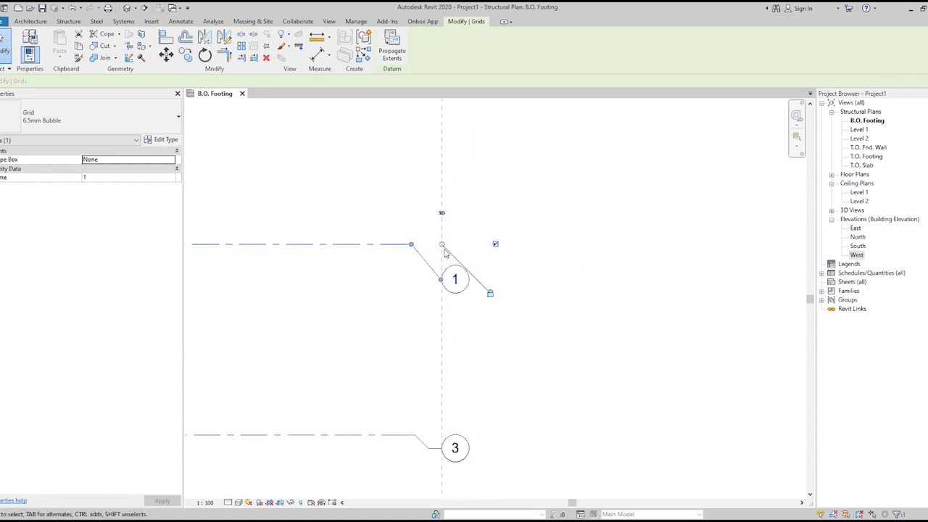
pyautogui.scroll(2, 496, 283)
# Pull grid 1's end right and back until it aligns with the other horizontal grid ends
pyautogui.moveTo(444, 245); pyautogui.dragTo(495, 244)
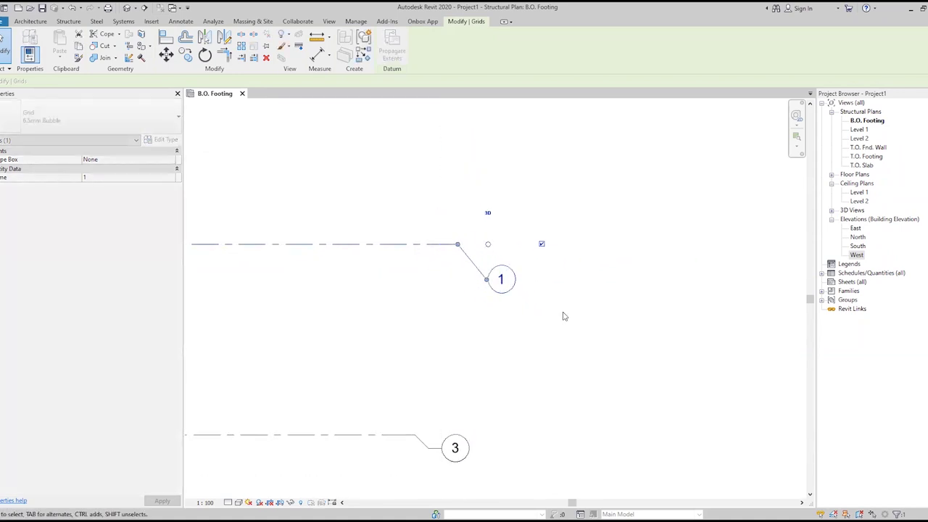
pyautogui.click(481, 259)
pyautogui.click(490, 248)
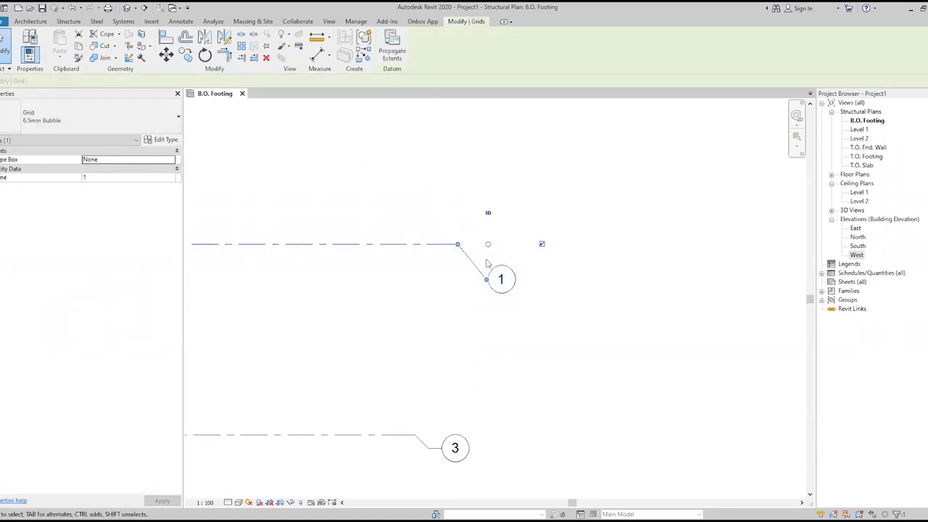
pyautogui.moveTo(489, 245)
pyautogui.mouseDown()
pyautogui.moveTo(434, 249)
pyautogui.moveTo(442, 245)
pyautogui.mouseUp()
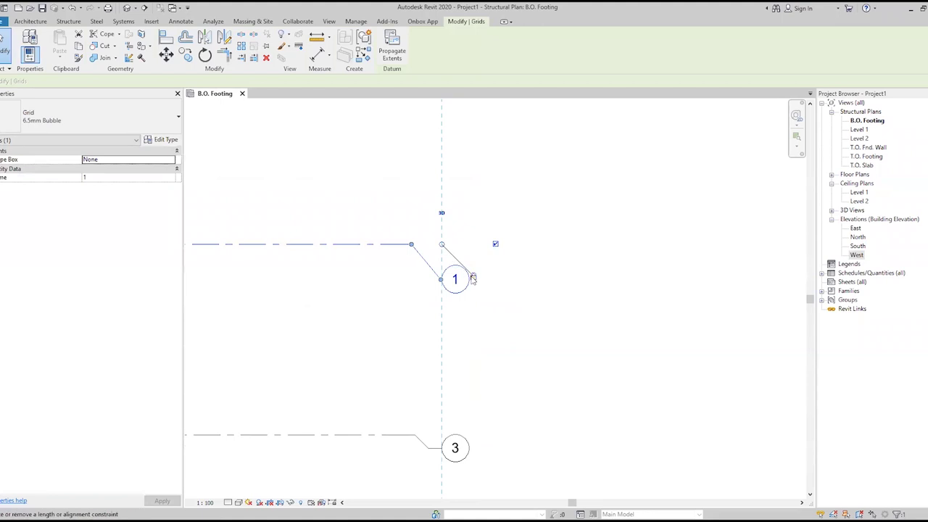
pyautogui.click(547, 292)
# Toggle grid 3's bubble checkbox and drag its elbow down-right to lengthen the leader
pyautogui.scroll(-4, 547, 292)
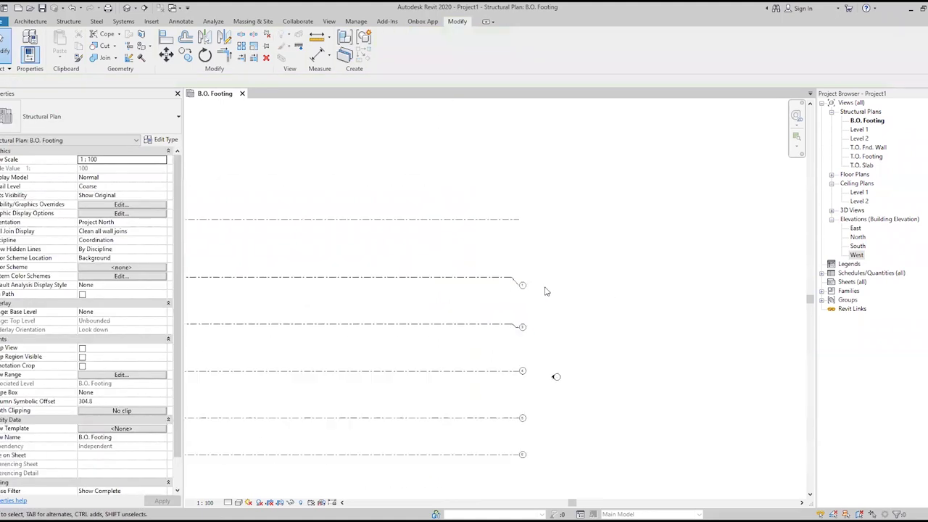
pyautogui.scroll(5, 528, 343)
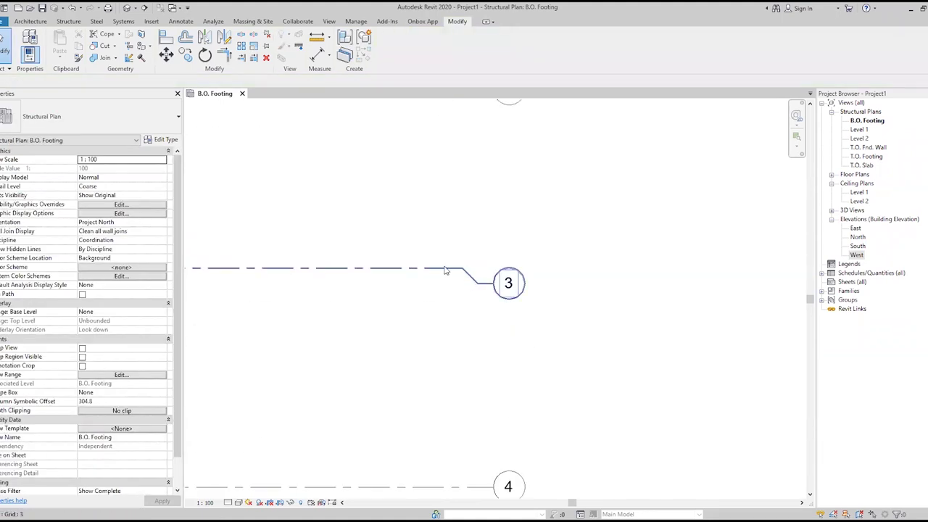
pyautogui.click(468, 269)
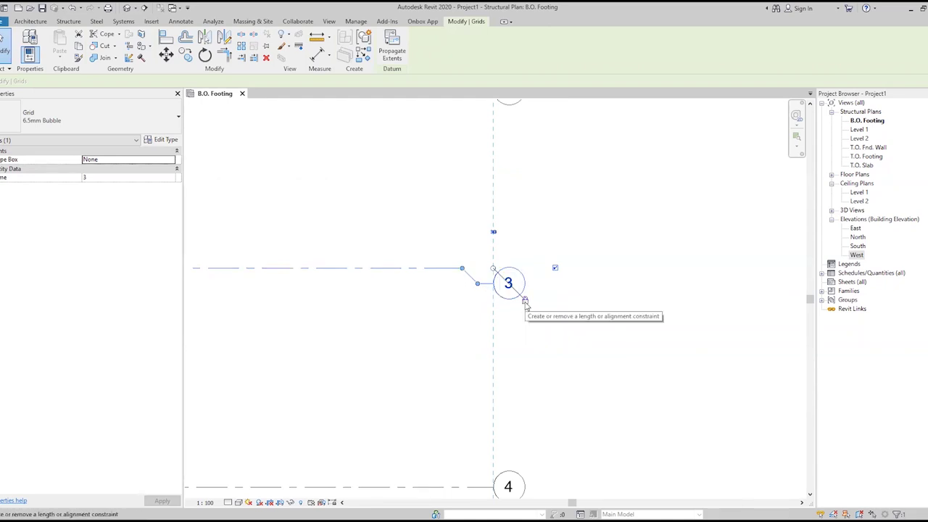
pyautogui.scroll(-3, 525, 301)
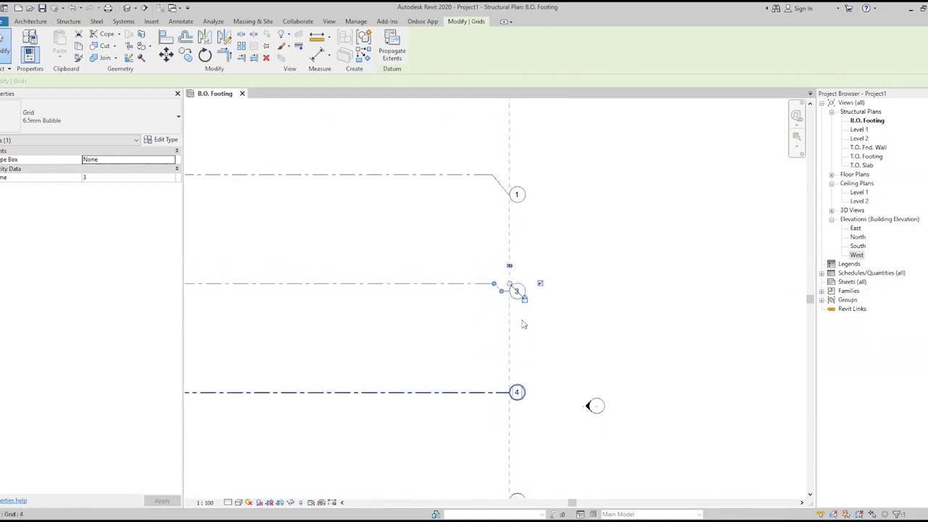
pyautogui.click(541, 284)
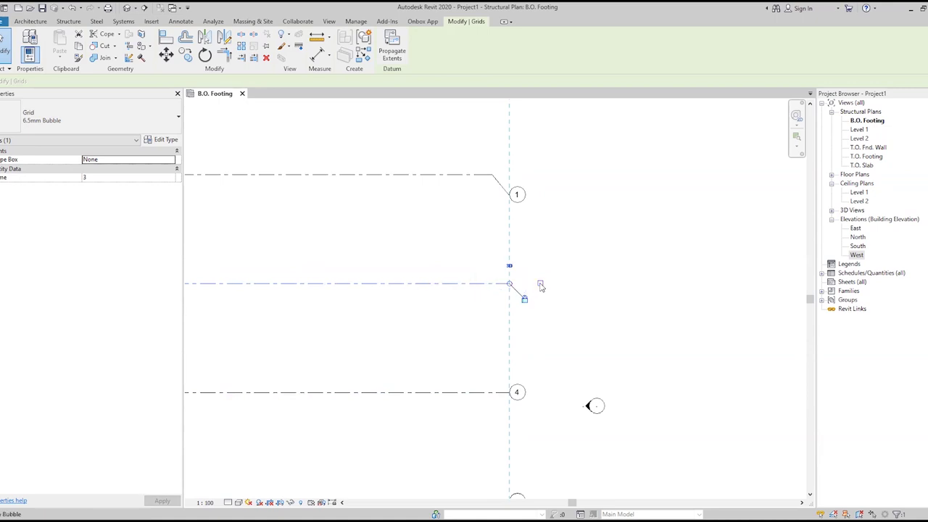
pyautogui.moveTo(528, 301); pyautogui.dragTo(541, 315)
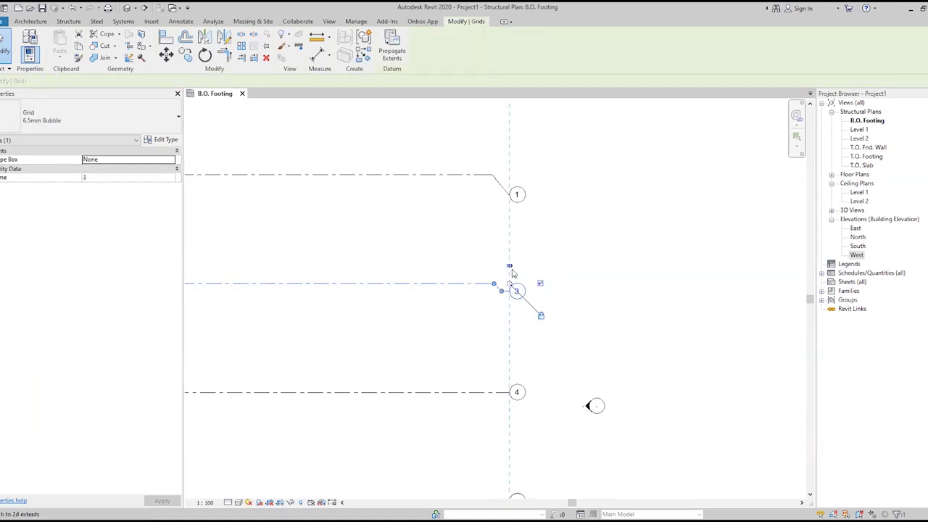
pyautogui.scroll(-2, 522, 283)
# Select grids B, C, D and A in turn to check their spacing dimensions
pyautogui.scroll(-2, 508, 288)
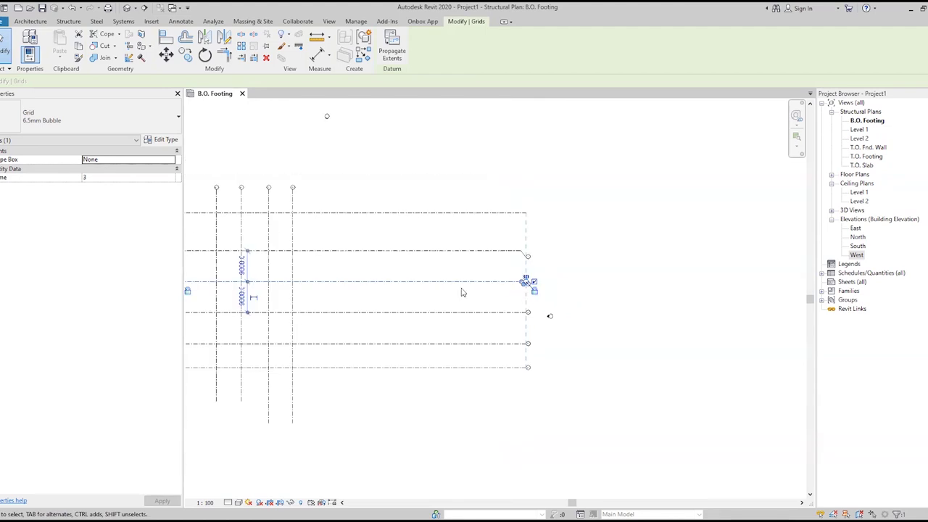
pyautogui.scroll(-2, 460, 290)
pyautogui.press('Escape')
pyautogui.click(418, 256)
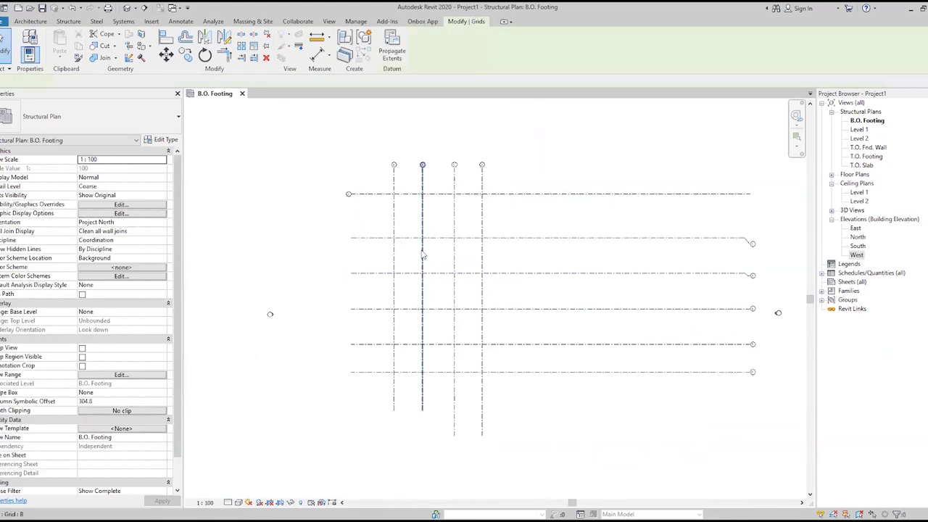
pyautogui.scroll(2, 421, 258)
pyautogui.scroll(1, 422, 259)
pyautogui.scroll(-1, 422, 259)
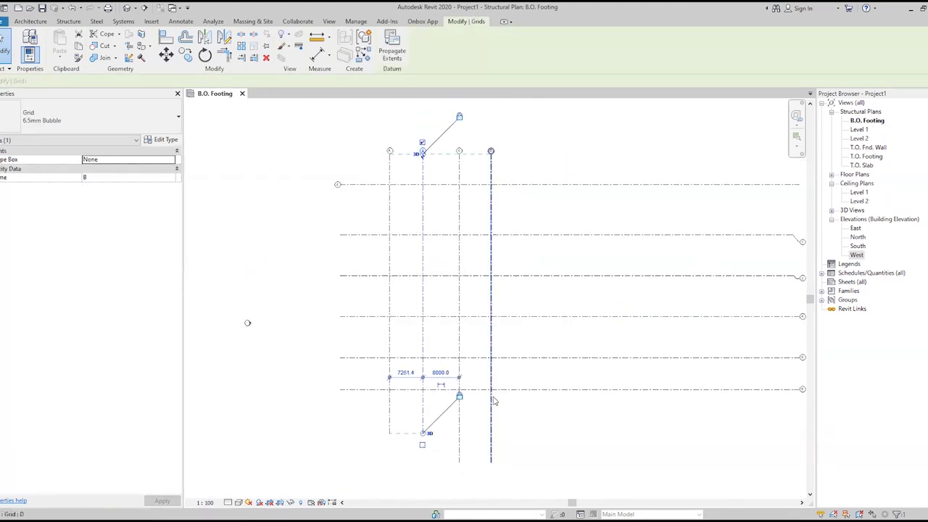
pyautogui.click(460, 430)
pyautogui.click(491, 423)
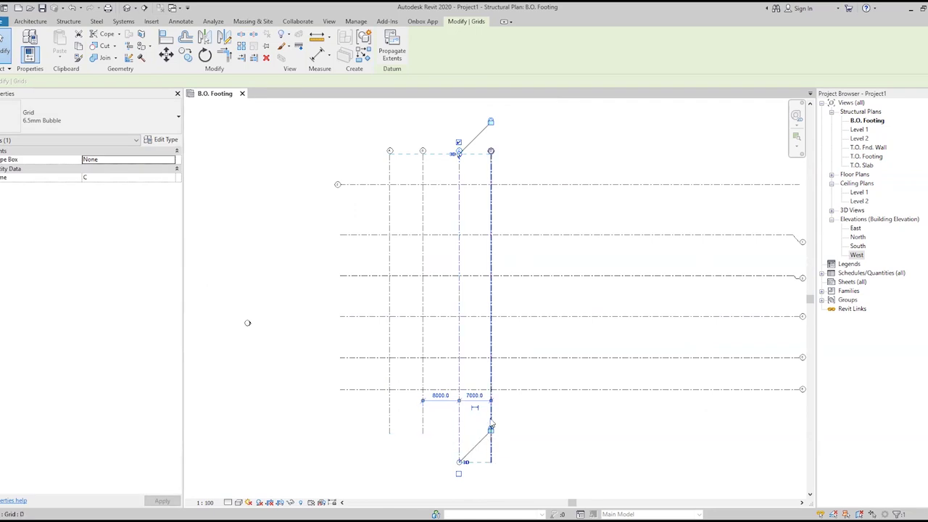
pyautogui.click(390, 380)
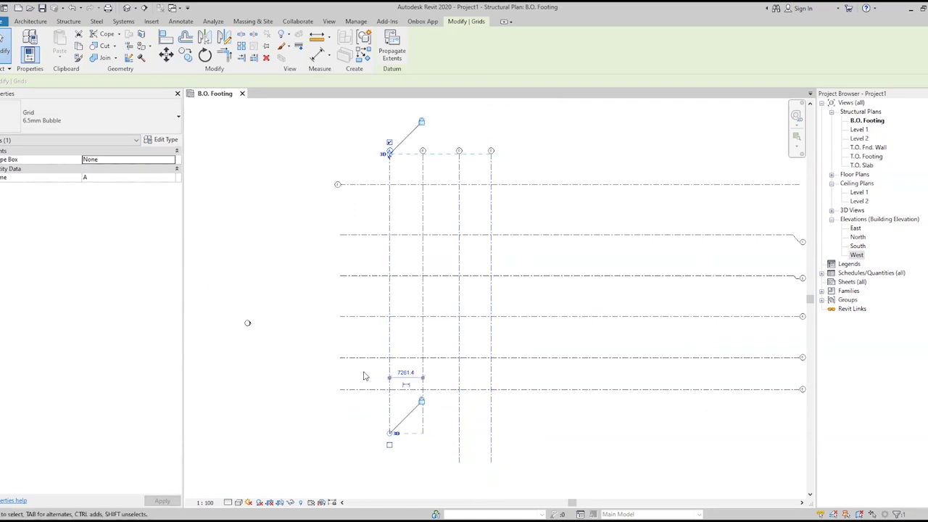
pyautogui.click(287, 365)
# Zoom to the lettered grid heads and select grid A
pyautogui.scroll(-1, 292, 334)
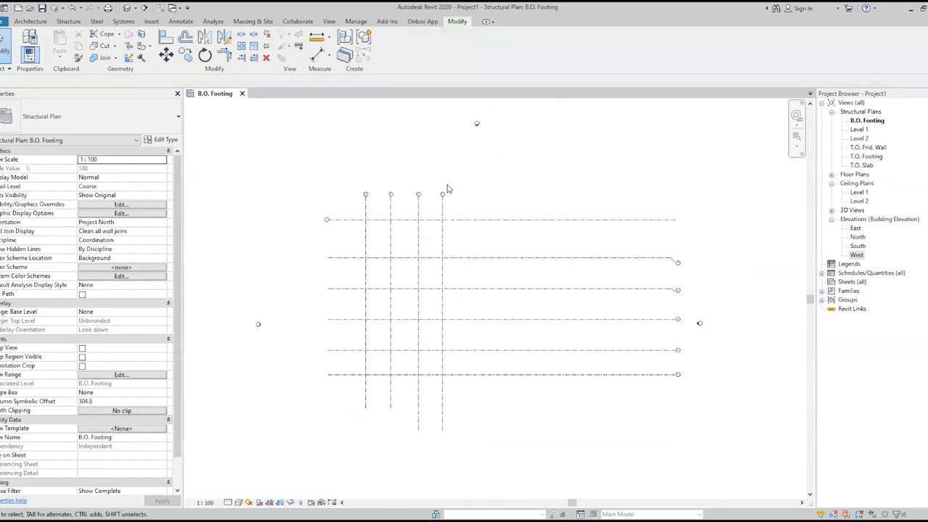
pyautogui.scroll(1, 448, 185)
pyautogui.scroll(2, 449, 189)
pyautogui.moveTo(418, 235)
pyautogui.mouseDown(button='middle')
pyautogui.moveTo(467, 218)
pyautogui.moveTo(547, 218)
pyautogui.mouseUp(button='middle')
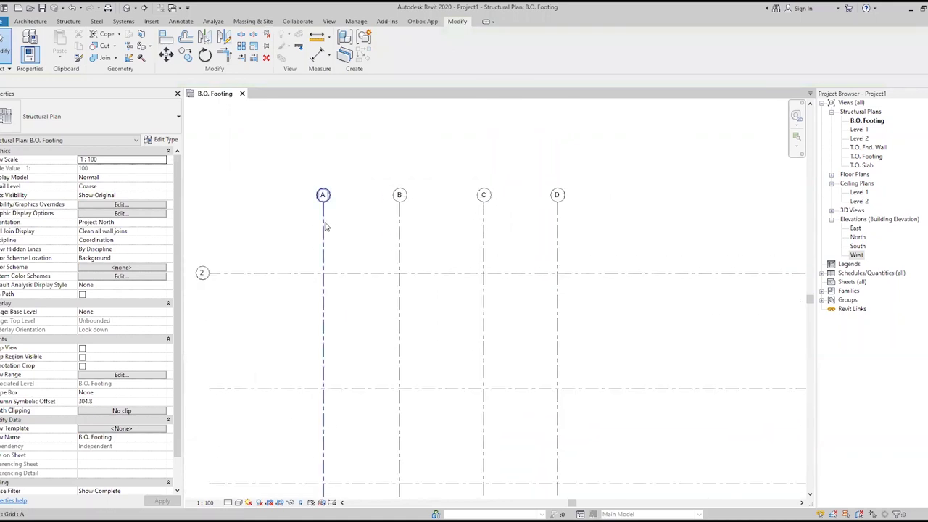
pyautogui.click(324, 199)
pyautogui.scroll(2, 324, 206)
# Add elbows to the bubbles of grids A, B and C
pyautogui.click(324, 209)
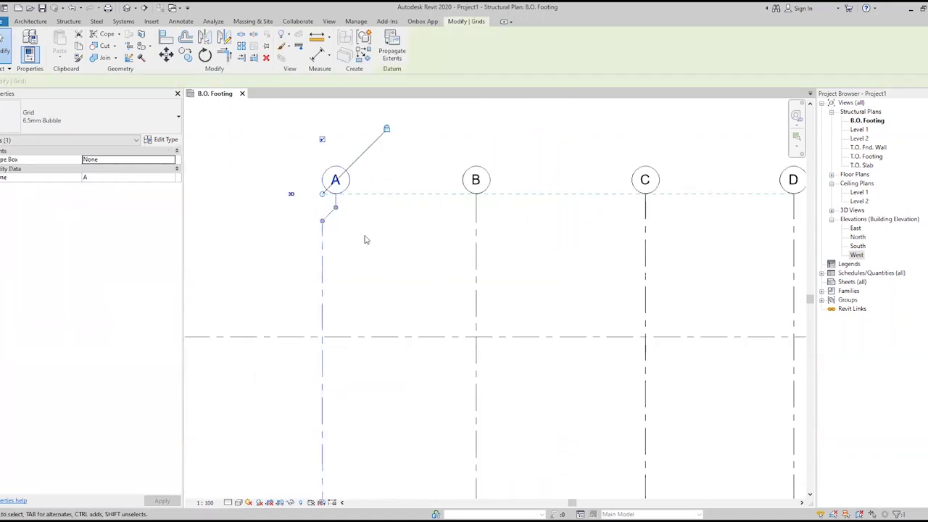
pyautogui.click(477, 231)
pyautogui.click(476, 210)
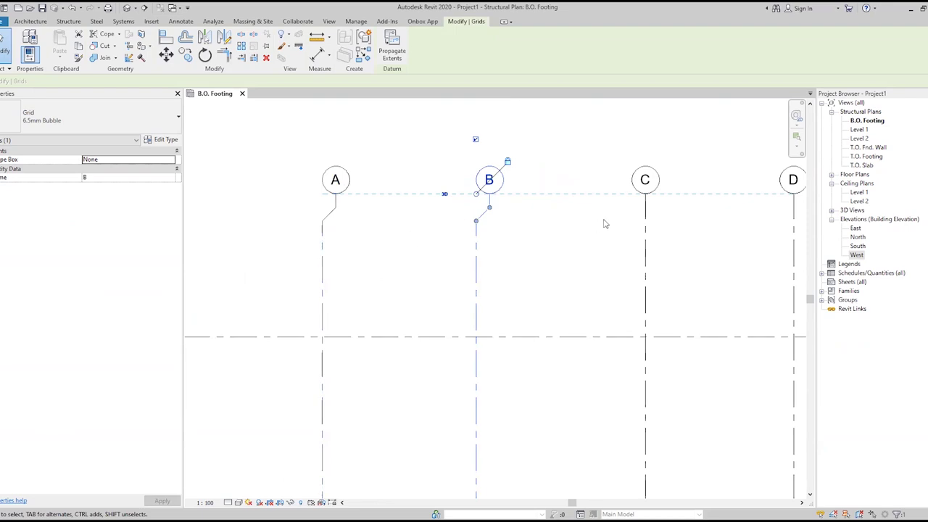
pyautogui.click(641, 215)
pyautogui.click(645, 218)
pyautogui.click(645, 211)
pyautogui.moveTo(515, 264); pyautogui.dragTo(355, 300, button='middle')
pyautogui.scroll(-2, 594, 230)
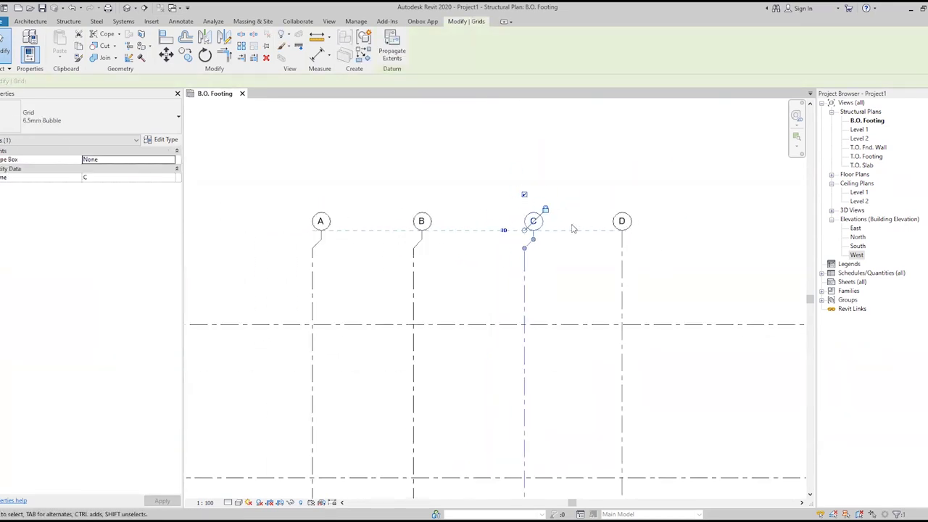
# Move the aligned A–D grid heads down together and bring grid C's bubble back in line with A's
pyautogui.moveTo(532, 239); pyautogui.dragTo(533, 271)
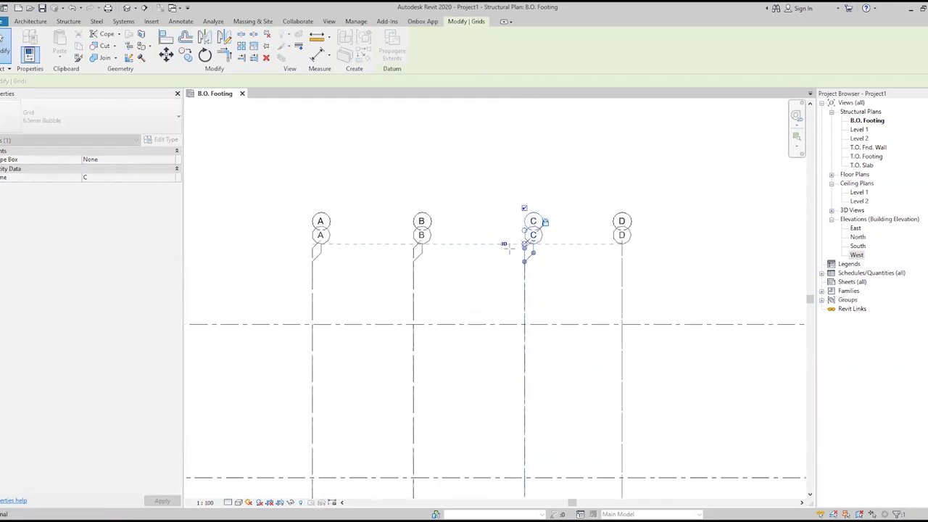
pyautogui.moveTo(520, 199); pyautogui.dragTo(520, 187)
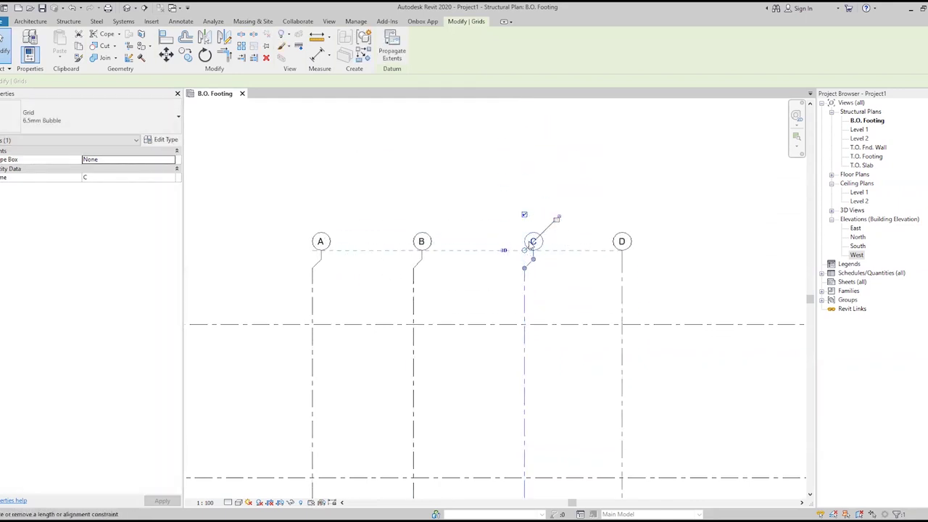
pyautogui.moveTo(533, 255); pyautogui.dragTo(532, 187)
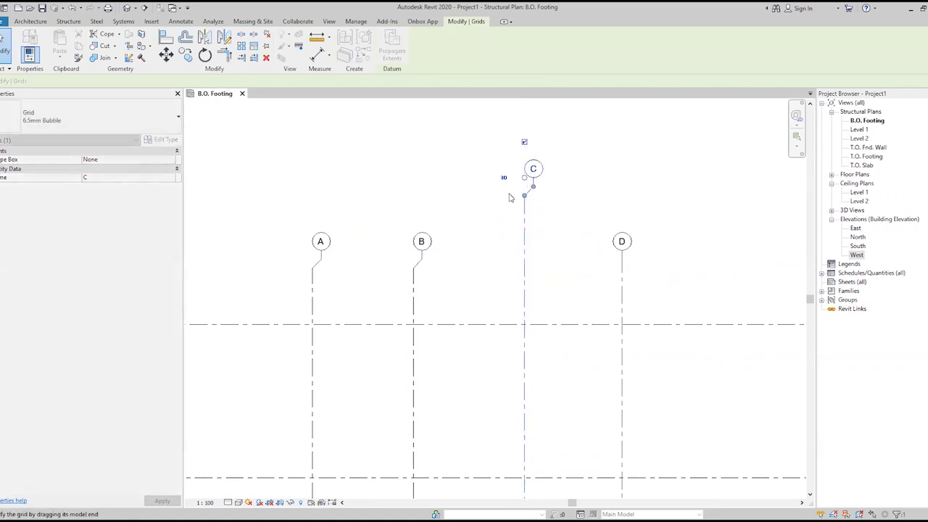
pyautogui.press('Escape')
pyautogui.click(525, 194)
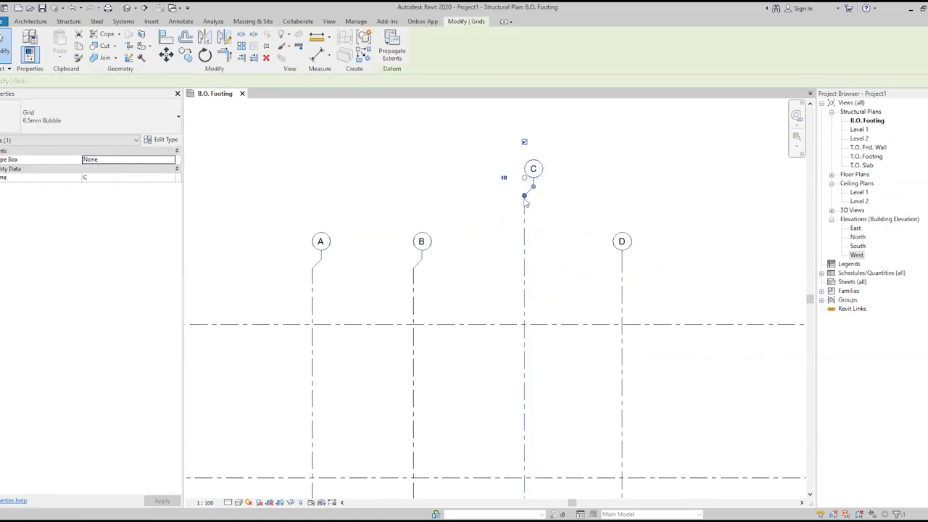
pyautogui.moveTo(527, 187); pyautogui.dragTo(525, 253)
pyautogui.press('Escape')
pyautogui.scroll(-3, 588, 201)
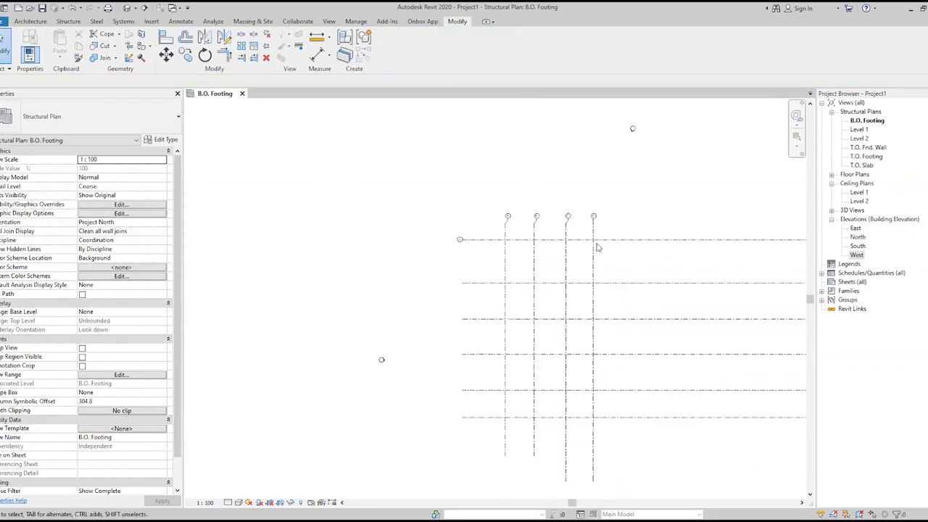
pyautogui.scroll(-3, 598, 246)
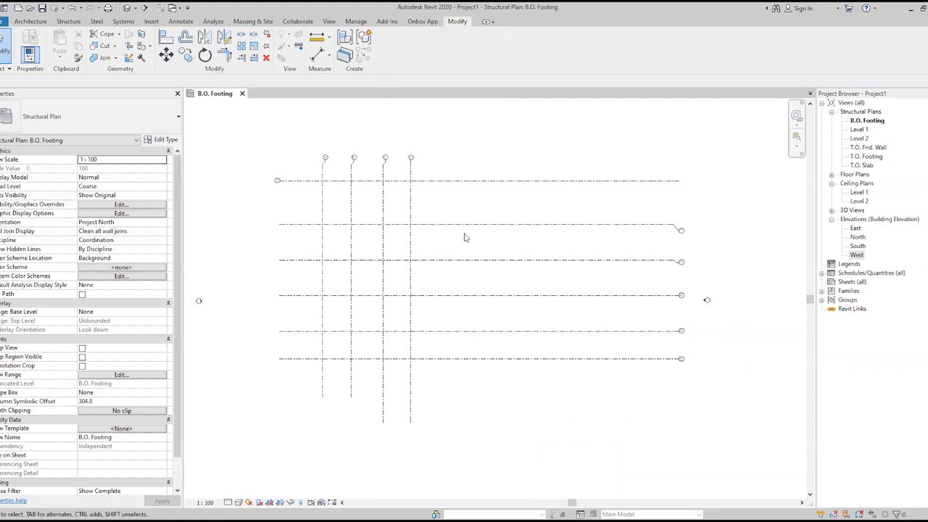
pyautogui.moveTo(466, 238); pyautogui.dragTo(456, 208, button='middle')
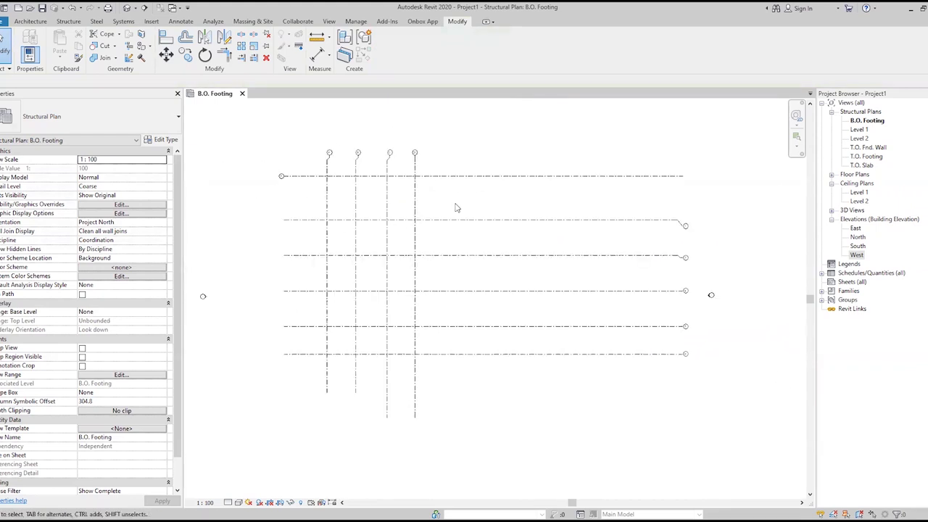
pyautogui.hscroll(2, 457, 206)
# Draw a new vertical grid E to the right of grid D with the GR command
pyautogui.press('g')
pyautogui.press('r')
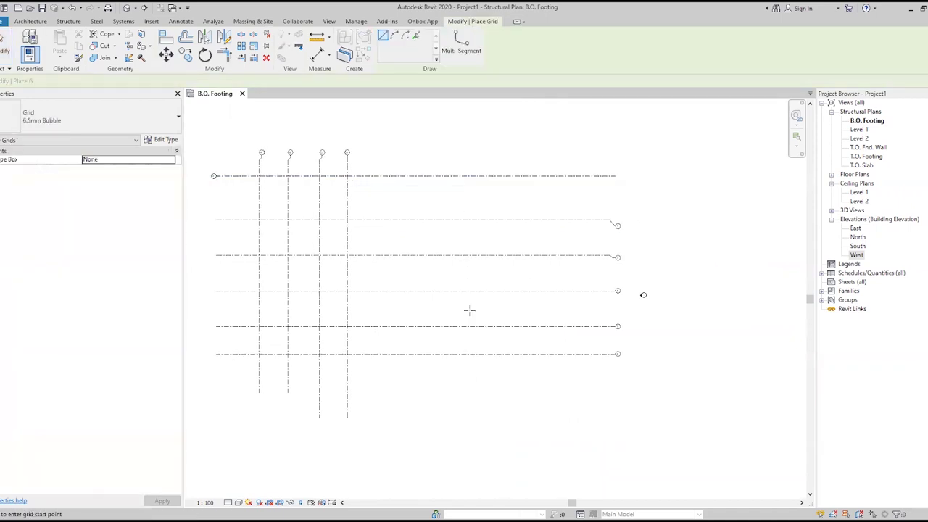
pyautogui.click(478, 439)
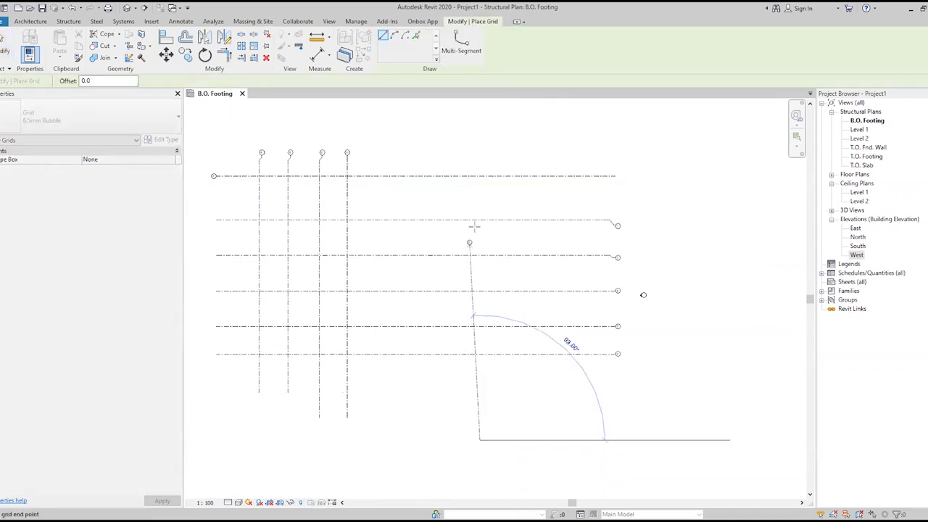
pyautogui.click(480, 131)
pyautogui.rightClick(480, 131)
pyautogui.click(488, 134)
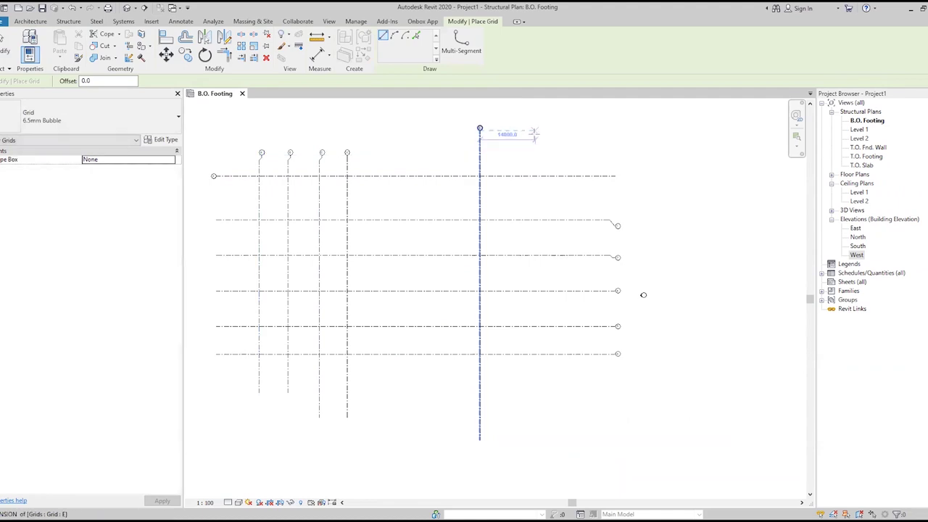
# Select the new grid E to check it, zooming around, then deselect it
pyautogui.click(480, 152)
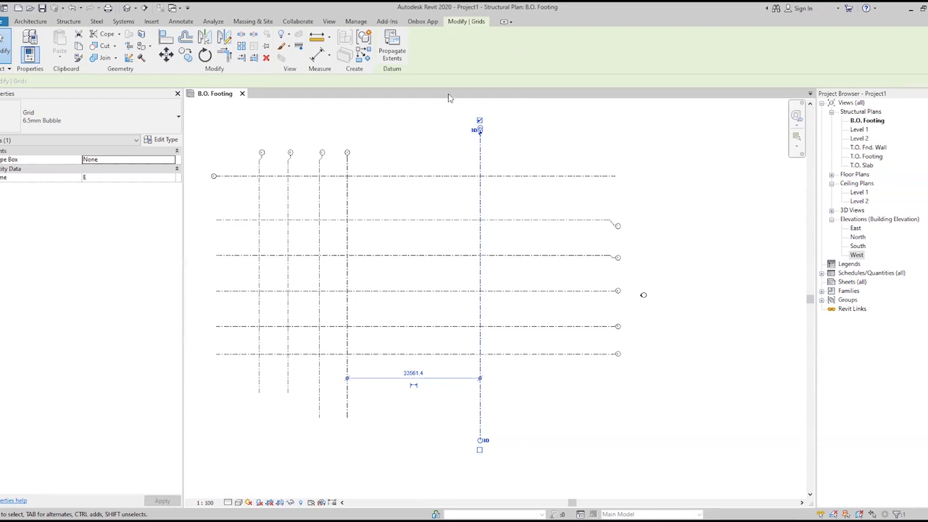
pyautogui.scroll(1, 520, 208)
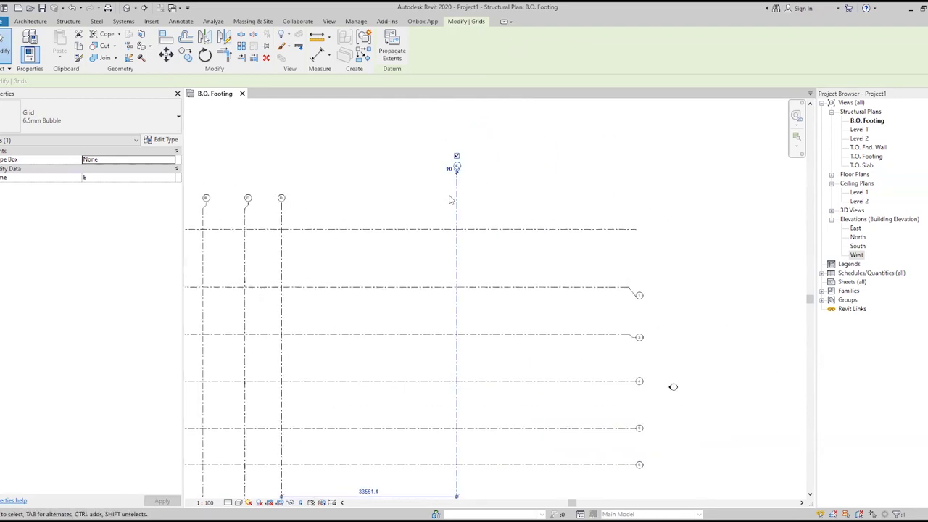
pyautogui.scroll(2, 465, 166)
pyautogui.scroll(-2, 507, 211)
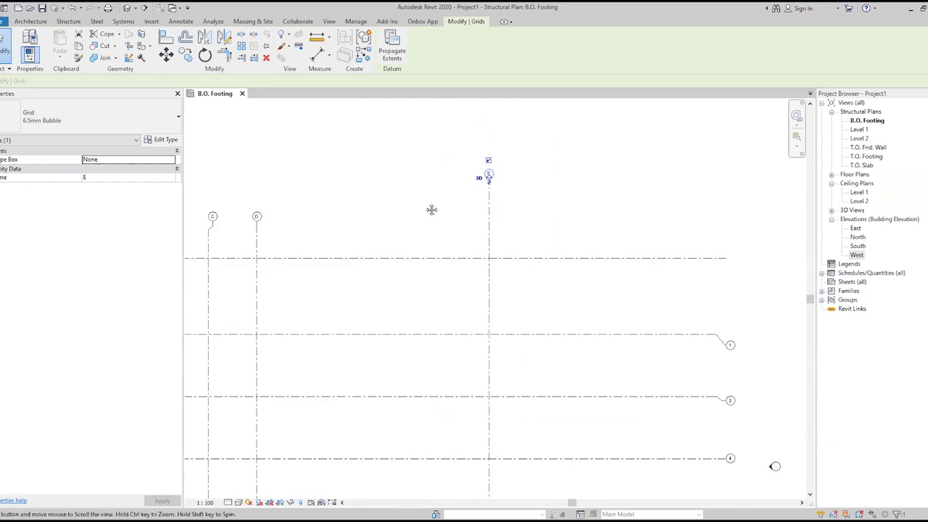
pyautogui.scroll(1, 543, 181)
pyautogui.scroll(3, 531, 192)
pyautogui.scroll(-4, 529, 198)
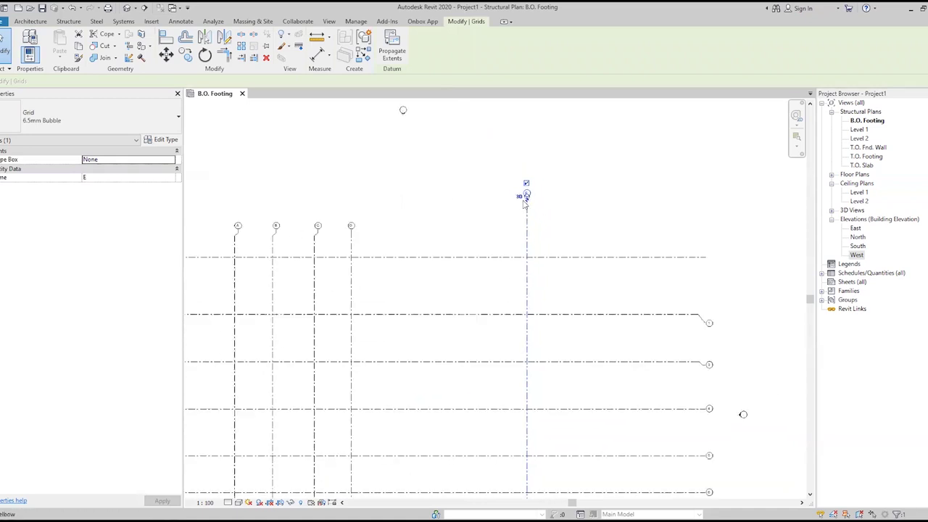
pyautogui.scroll(-3, 551, 192)
pyautogui.click(558, 187)
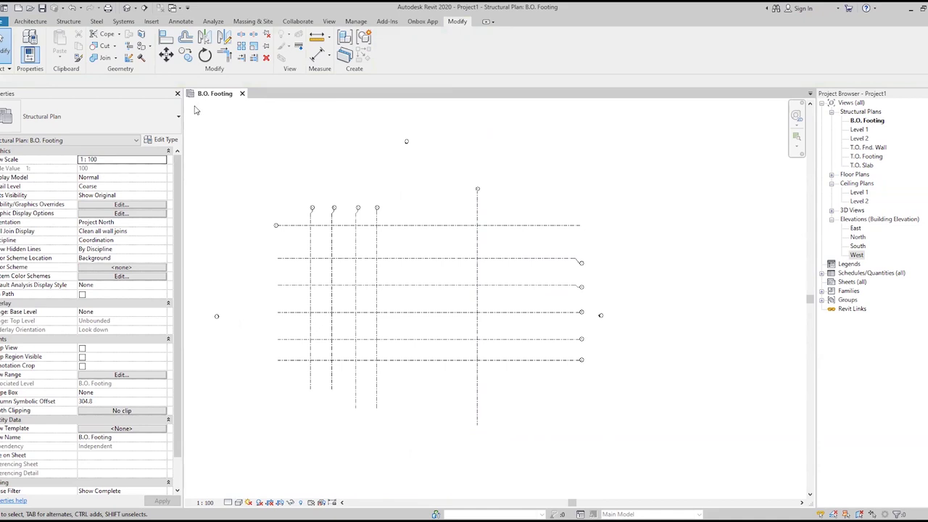
# Open the Level 1 structural plan and flip between it and B.O. Footing to compare grids
pyautogui.doubleClick(858, 129)
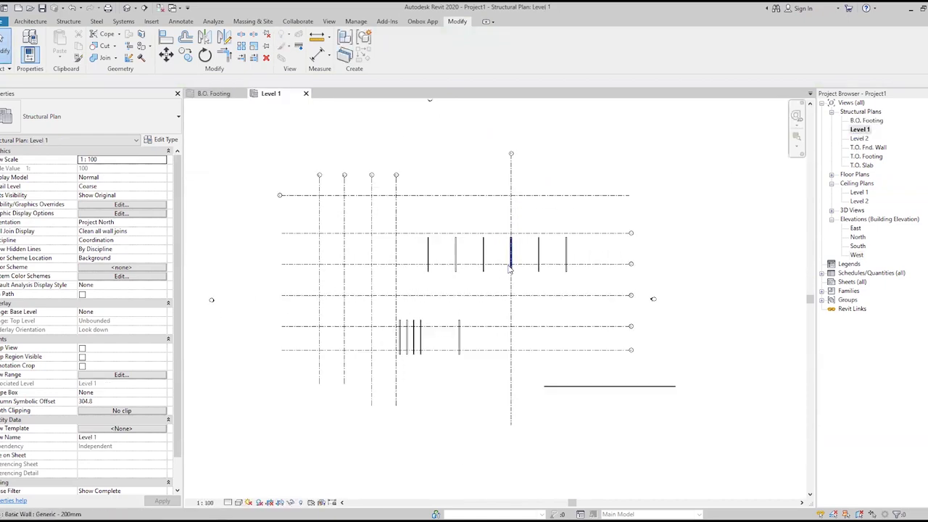
pyautogui.scroll(3, 496, 275)
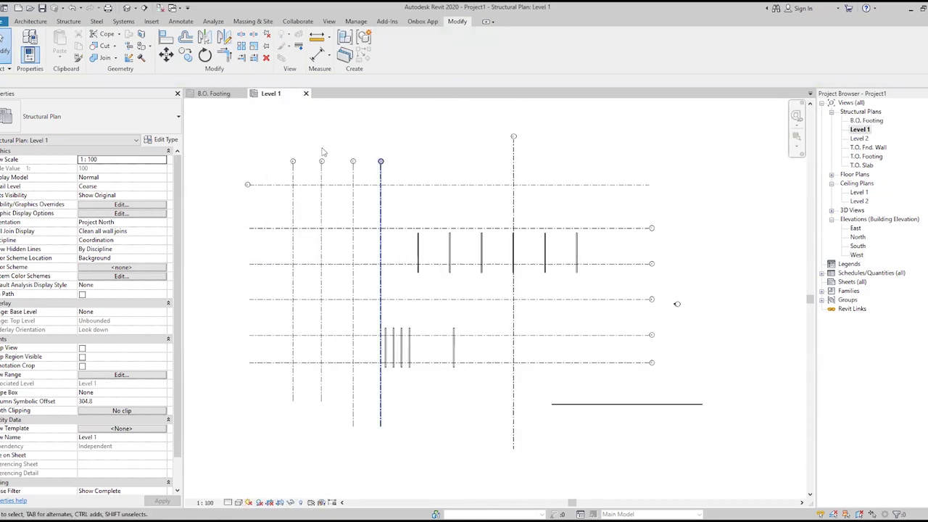
pyautogui.click(217, 94)
pyautogui.scroll(-1, 416, 167)
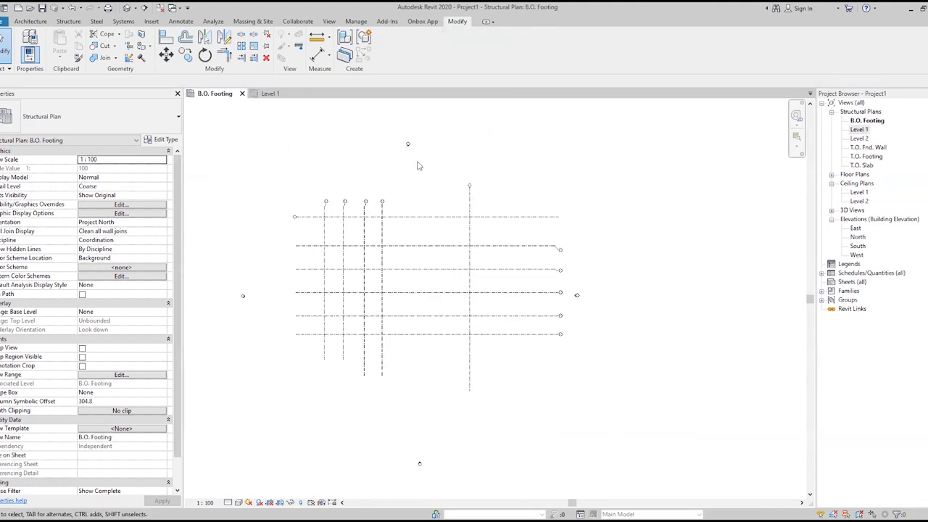
pyautogui.click(268, 93)
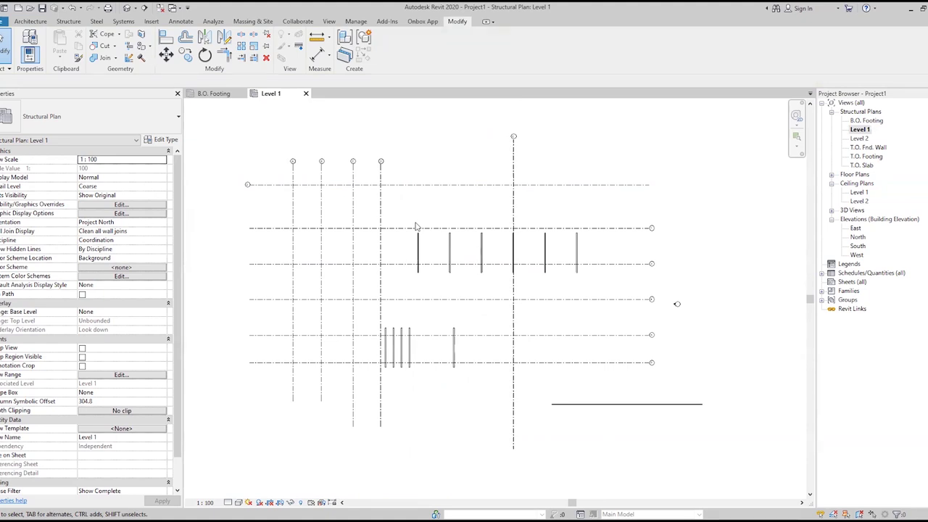
pyautogui.click(221, 94)
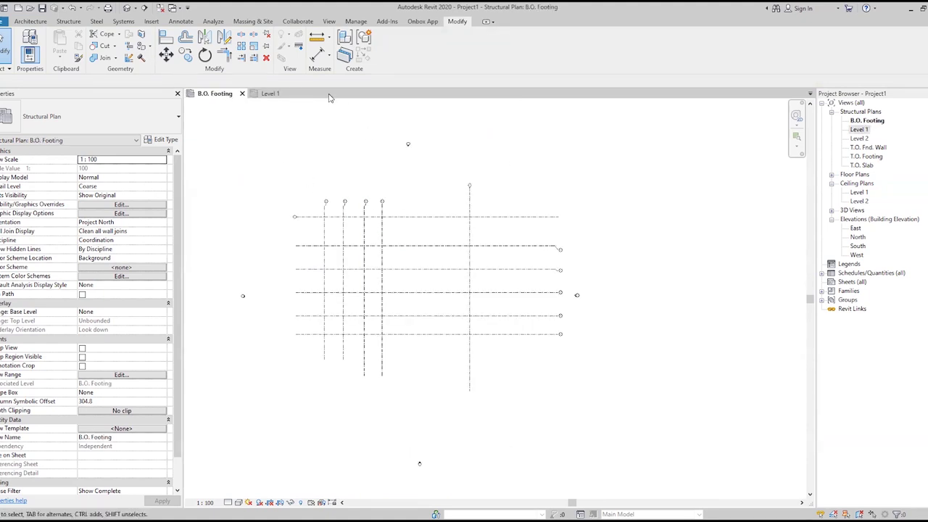
pyautogui.click(270, 94)
pyautogui.scroll(2, 496, 240)
pyautogui.scroll(-2, 464, 247)
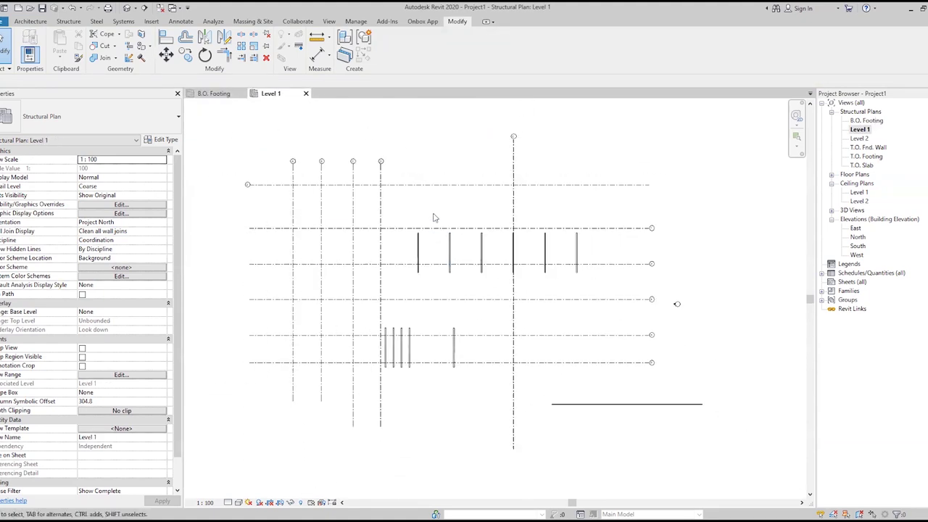
pyautogui.scroll(2, 472, 161)
pyautogui.scroll(1, 472, 161)
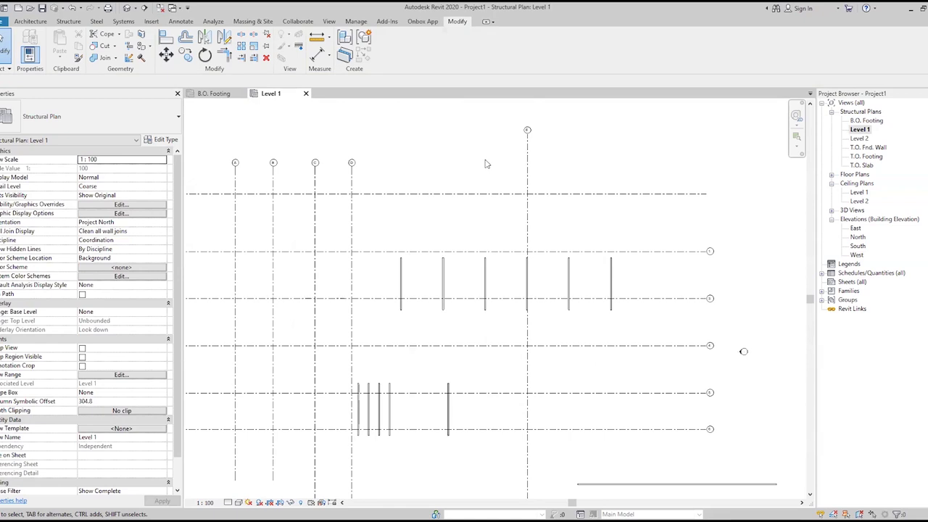
pyautogui.scroll(-1, 487, 164)
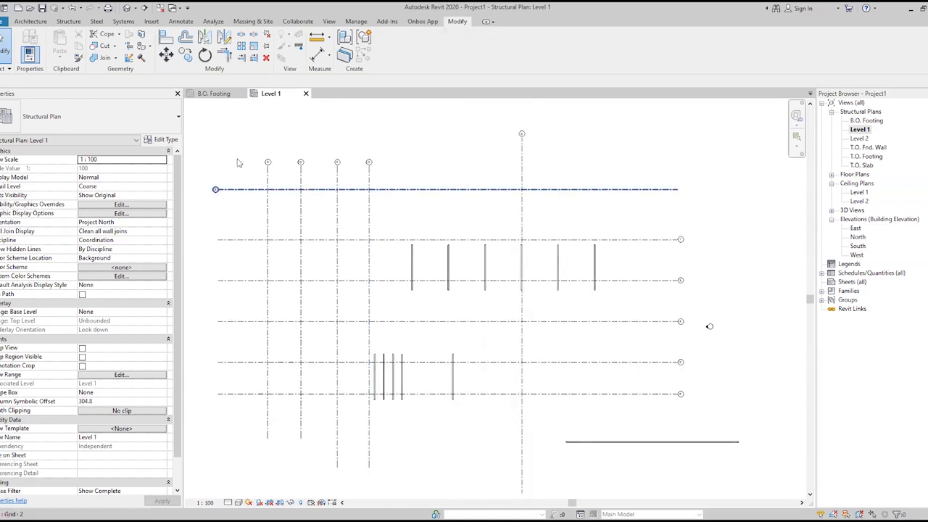
# Return to the B.O. Footing plan and select grid A
pyautogui.click(216, 93)
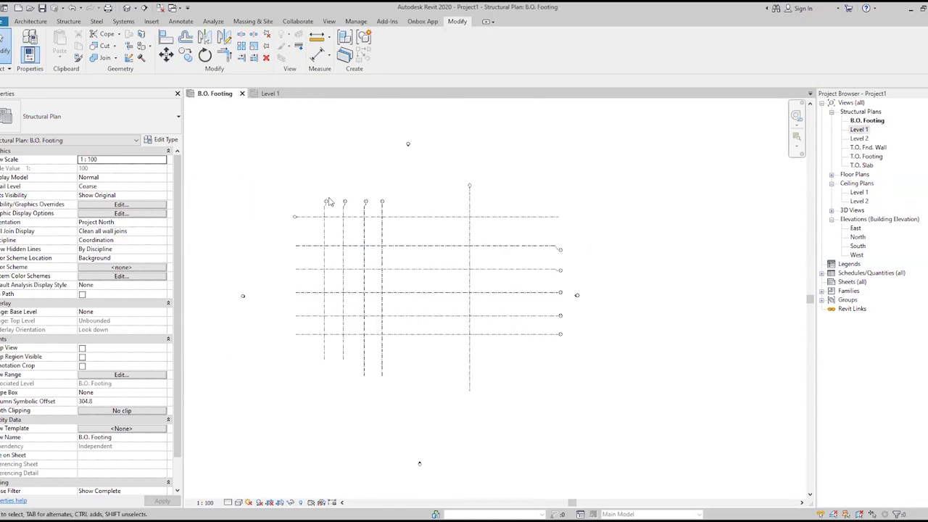
pyautogui.scroll(5, 314, 214)
pyautogui.scroll(1, 314, 221)
pyautogui.click(307, 250)
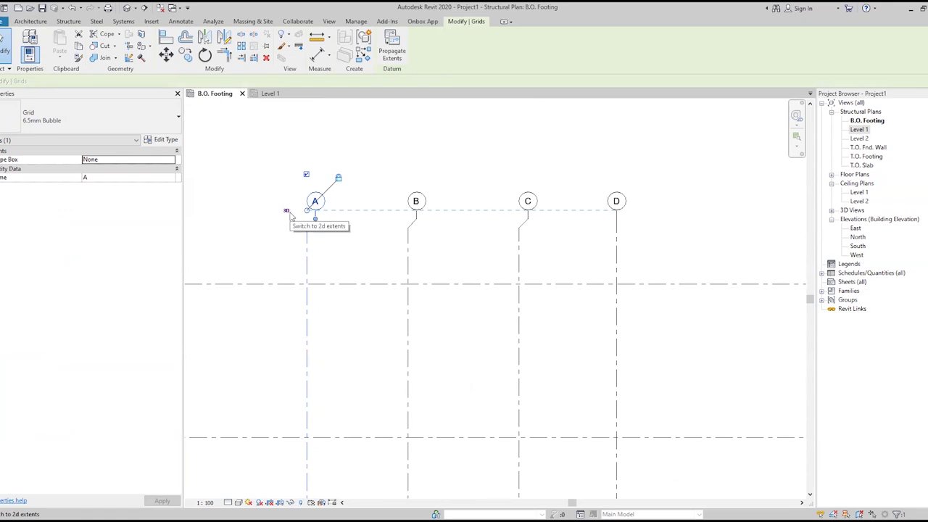
# Switch grid A to 2D extents, then tile Level 1 to the right of B.O. Footing
pyautogui.click(288, 215)
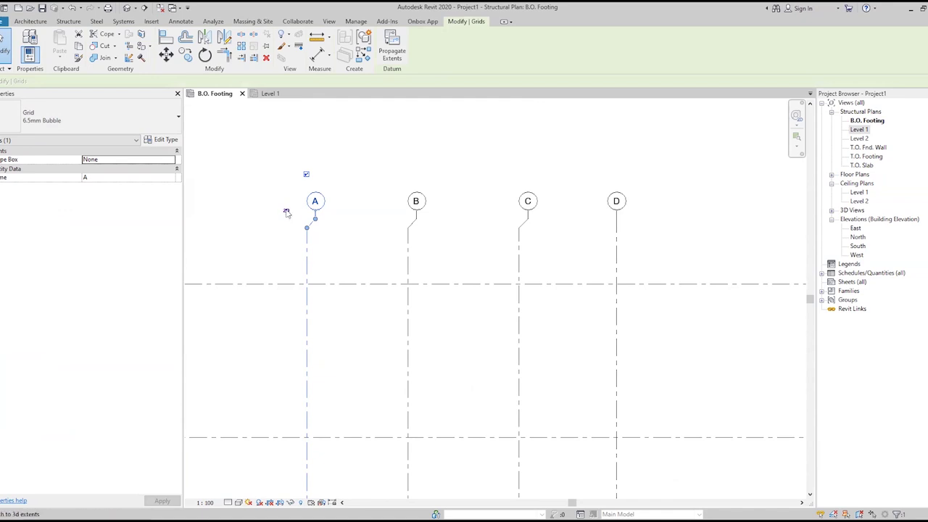
pyautogui.click(273, 233)
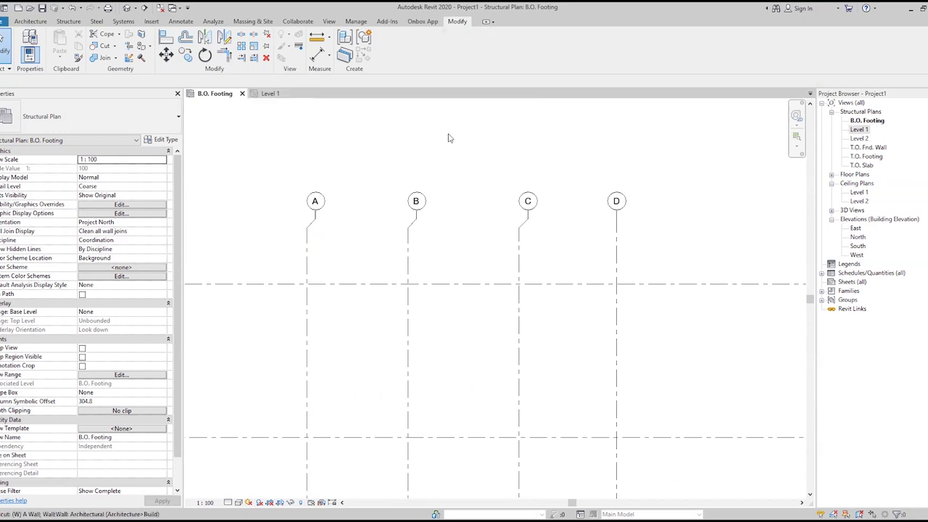
pyautogui.moveTo(448, 138); pyautogui.dragTo(450, 137)
pyautogui.click(611, 212)
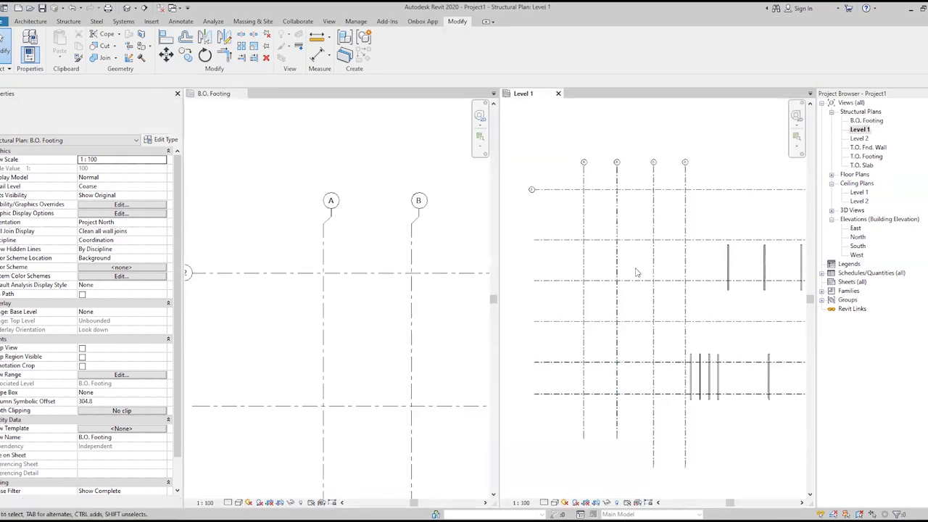
pyautogui.scroll(-1, 562, 221)
pyautogui.scroll(-2, 601, 208)
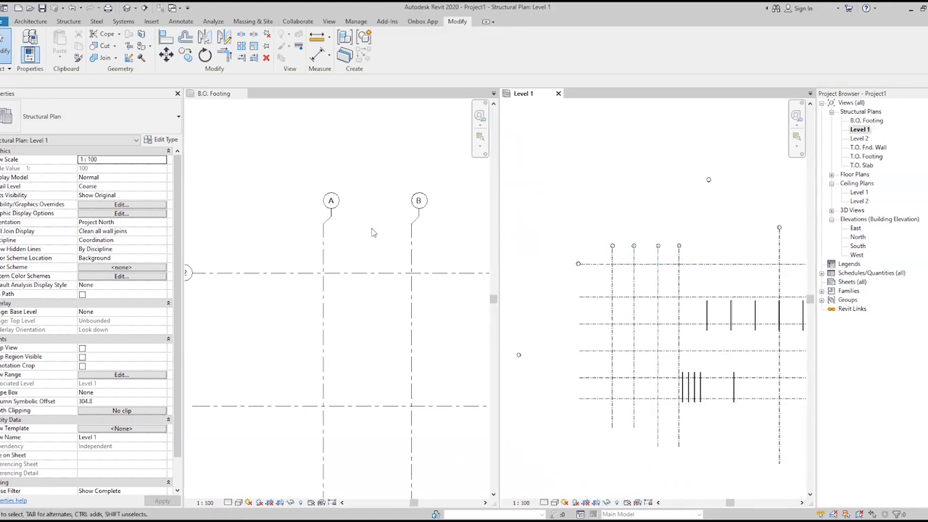
pyautogui.click(341, 231)
pyautogui.scroll(-2, 308, 230)
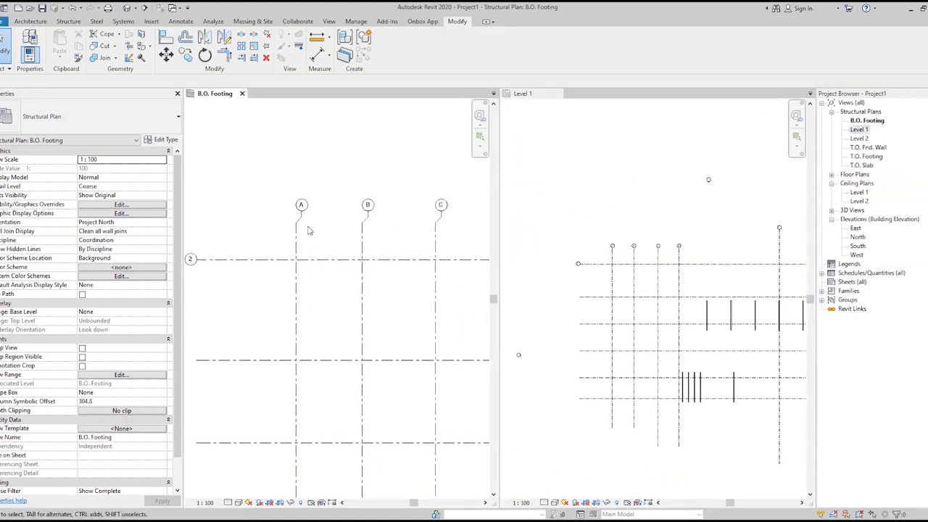
pyautogui.scroll(-1, 309, 230)
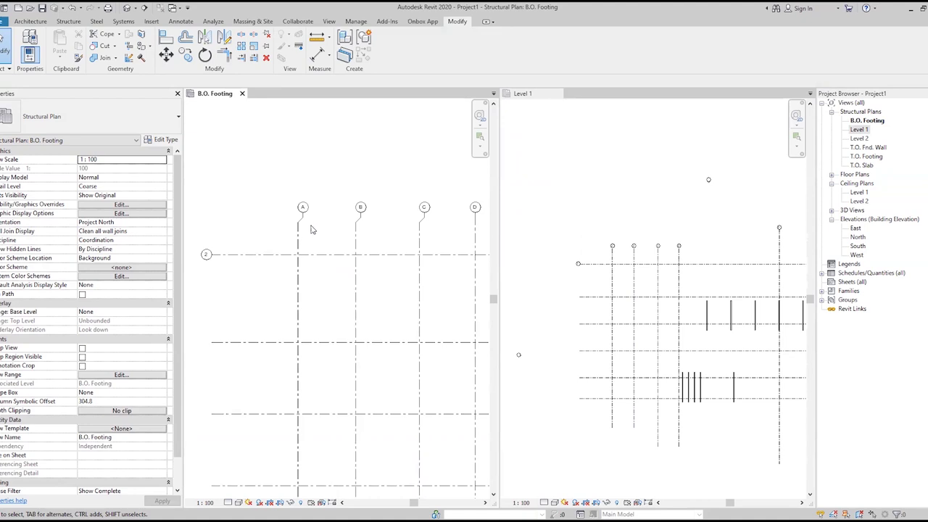
pyautogui.scroll(2, 314, 229)
pyautogui.scroll(3, 312, 243)
pyautogui.scroll(-3, 326, 254)
pyautogui.moveTo(332, 255); pyautogui.dragTo(319, 264, button='middle')
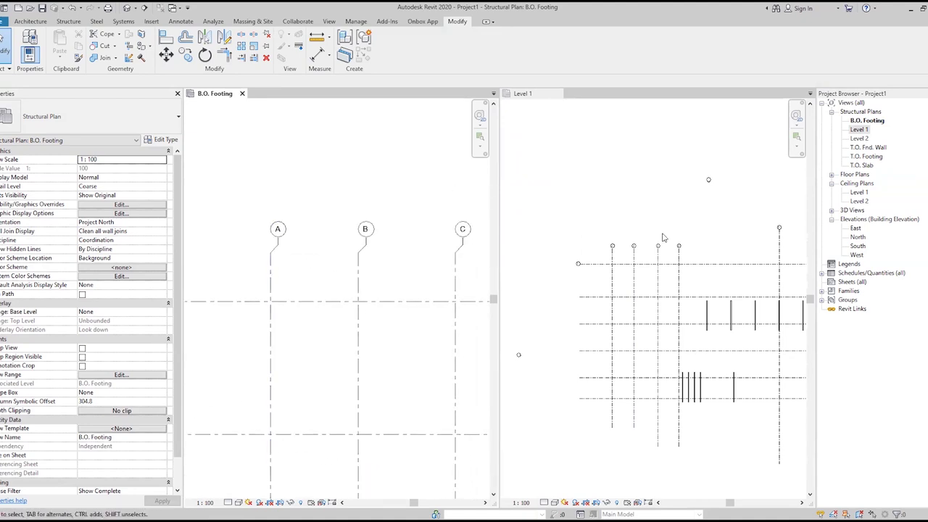
pyautogui.scroll(2, 672, 247)
pyautogui.scroll(1, 664, 243)
pyautogui.click(661, 188)
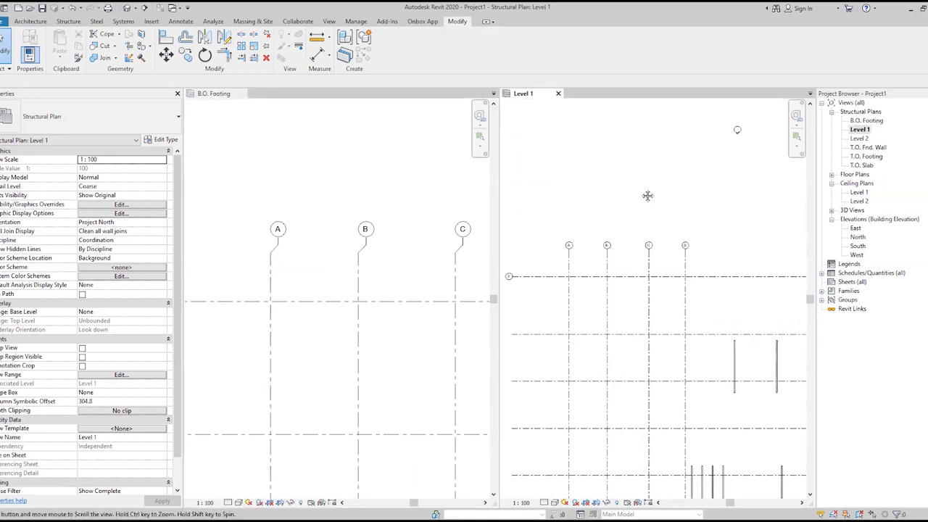
pyautogui.scroll(1, 646, 206)
pyautogui.scroll(1, 638, 233)
pyautogui.moveTo(638, 238)
pyautogui.mouseDown(button='middle')
pyautogui.moveTo(652, 273)
pyautogui.moveTo(656, 260)
pyautogui.mouseUp(button='middle')
pyautogui.scroll(1, 659, 264)
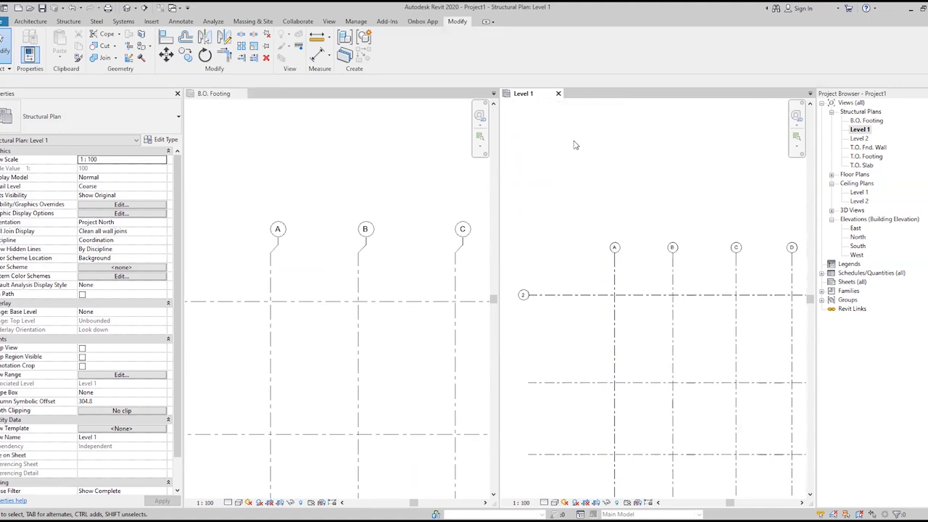
# Compare grid A in the B.O. Footing and Level 1 plans by selecting it in each
pyautogui.click(270, 280)
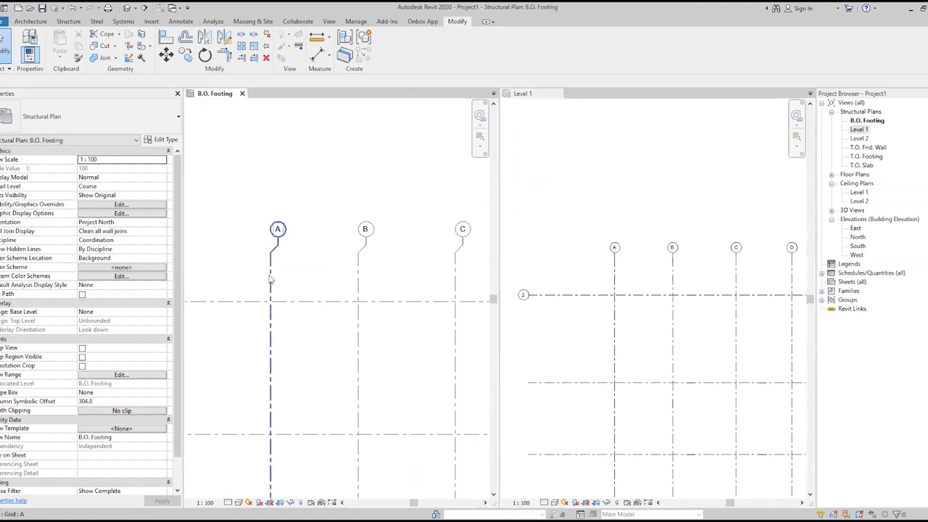
pyautogui.click(271, 274)
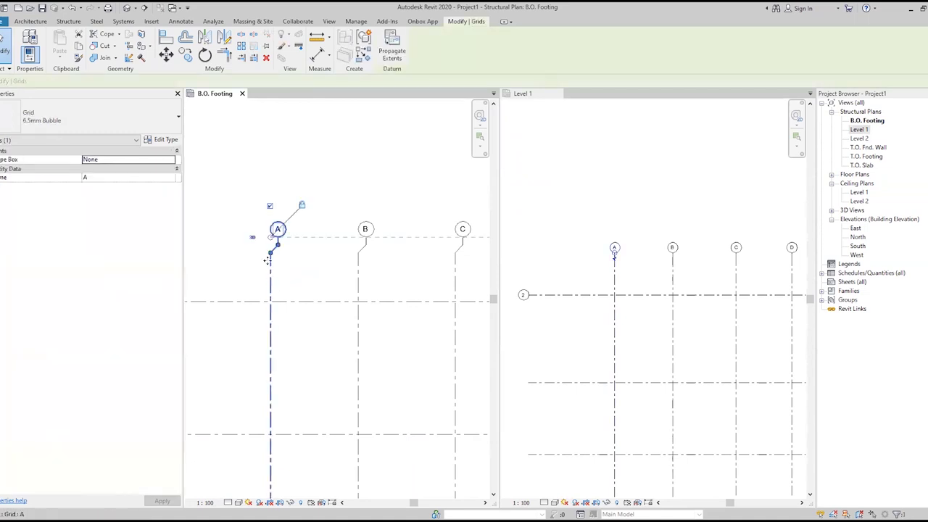
pyautogui.click(565, 263)
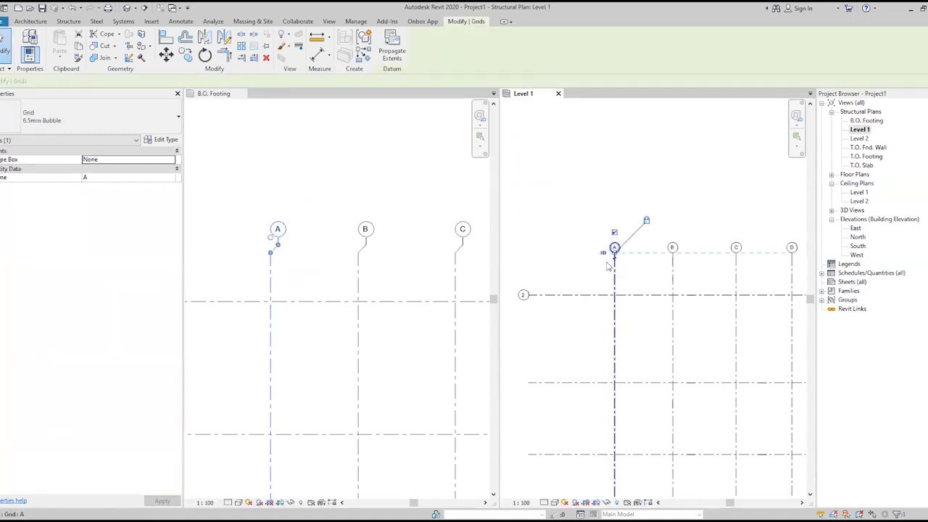
pyautogui.click(590, 275)
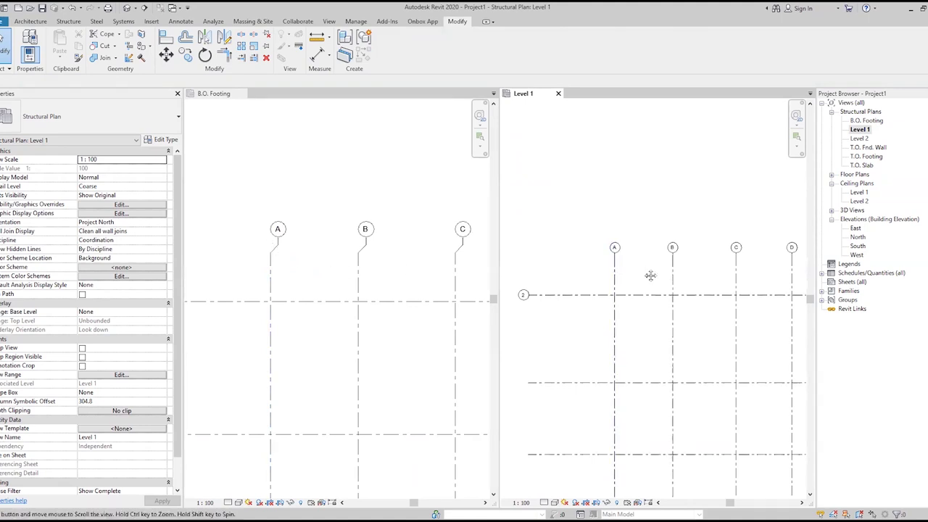
pyautogui.moveTo(648, 271); pyautogui.dragTo(653, 269, button='middle')
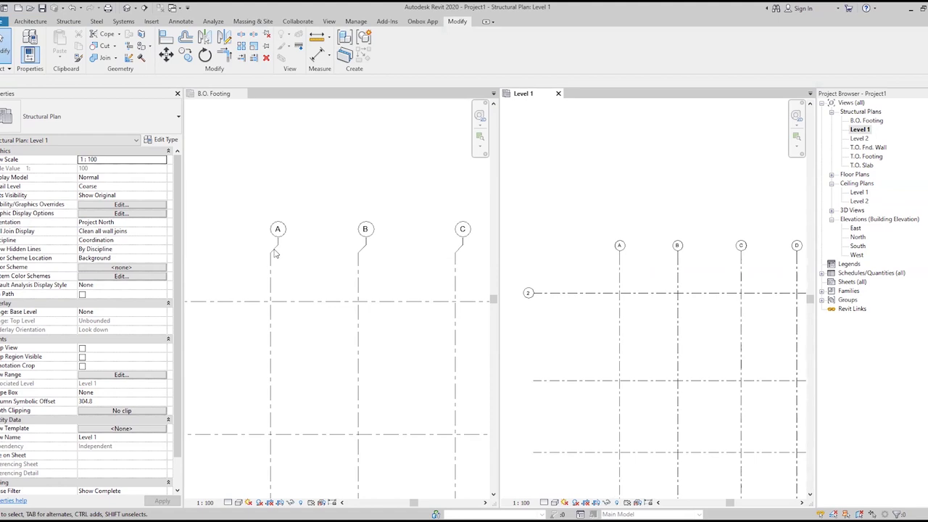
# Zoom out in B.O. Footing until grid 2 shows, then select grid 2 in both plans
pyautogui.scroll(-1, 599, 190)
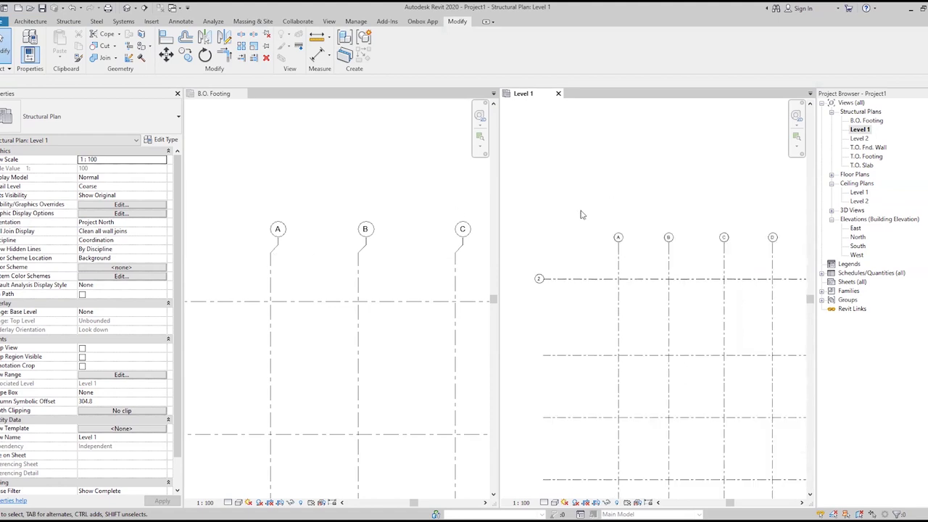
pyautogui.click(410, 267)
pyautogui.scroll(-1, 284, 265)
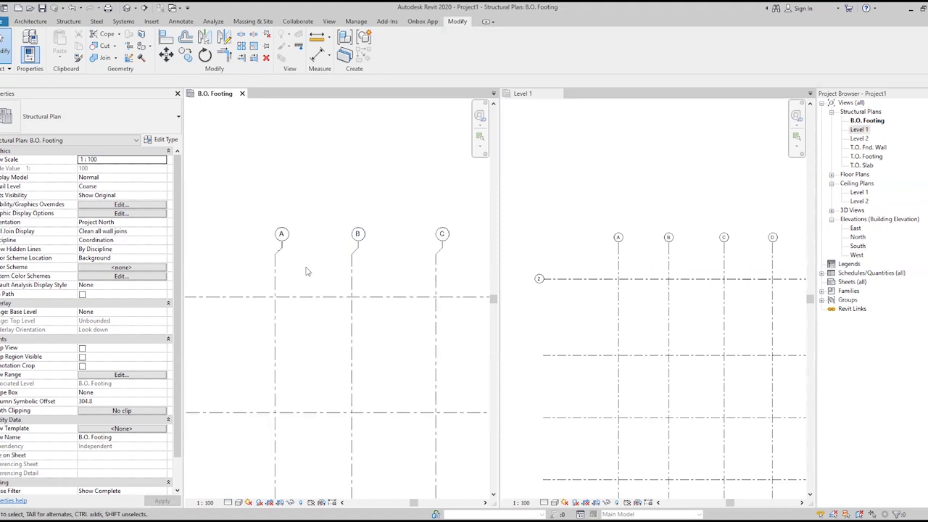
pyautogui.scroll(-3, 261, 283)
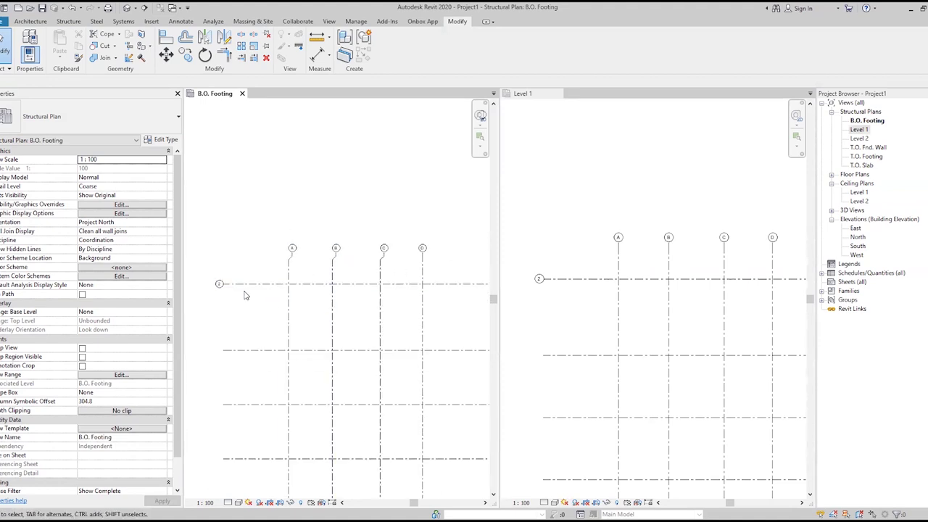
pyautogui.click(222, 284)
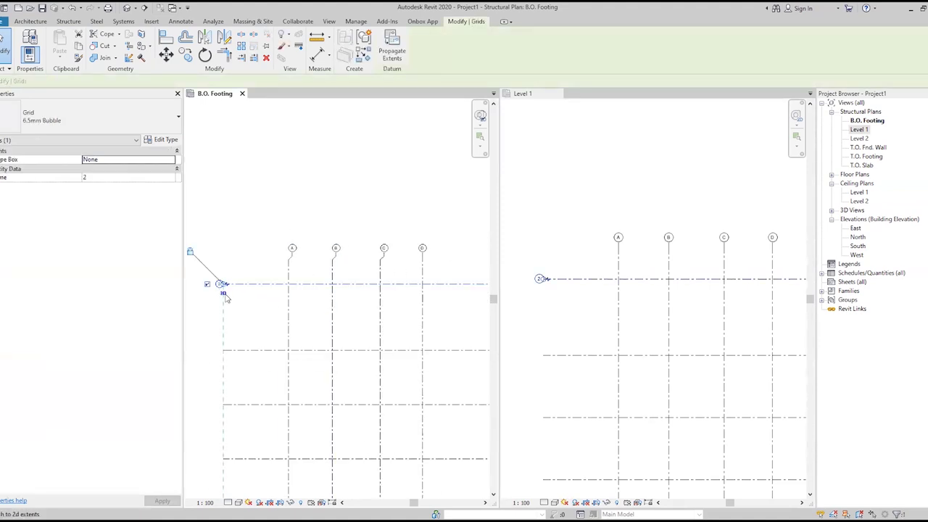
pyautogui.click(270, 299)
pyautogui.click(593, 285)
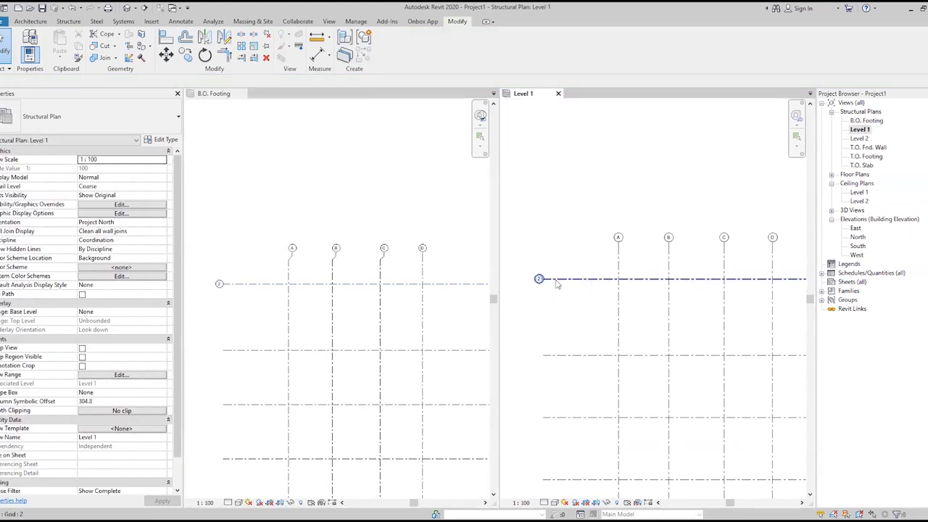
pyautogui.click(557, 282)
# Drag grid 2's left end grip right in Level 1, shortening it in both plans
pyautogui.click(570, 305)
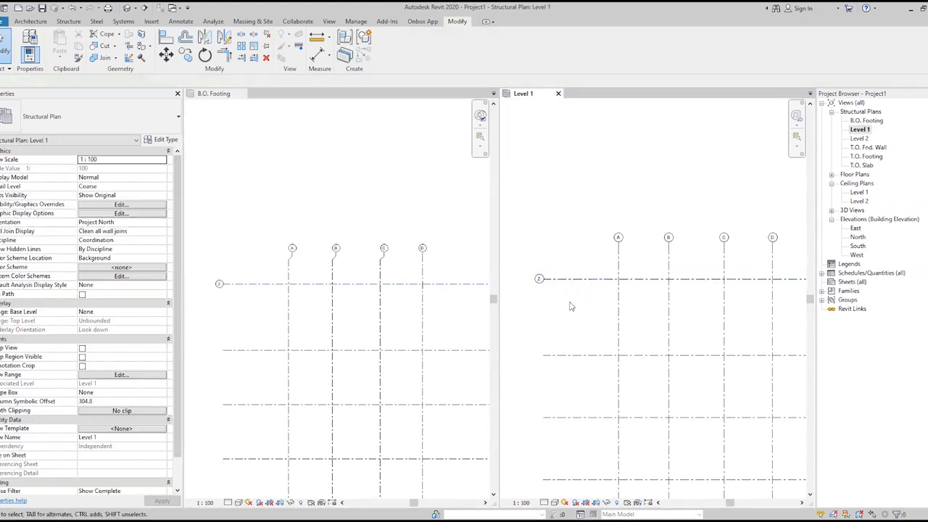
pyautogui.click(570, 284)
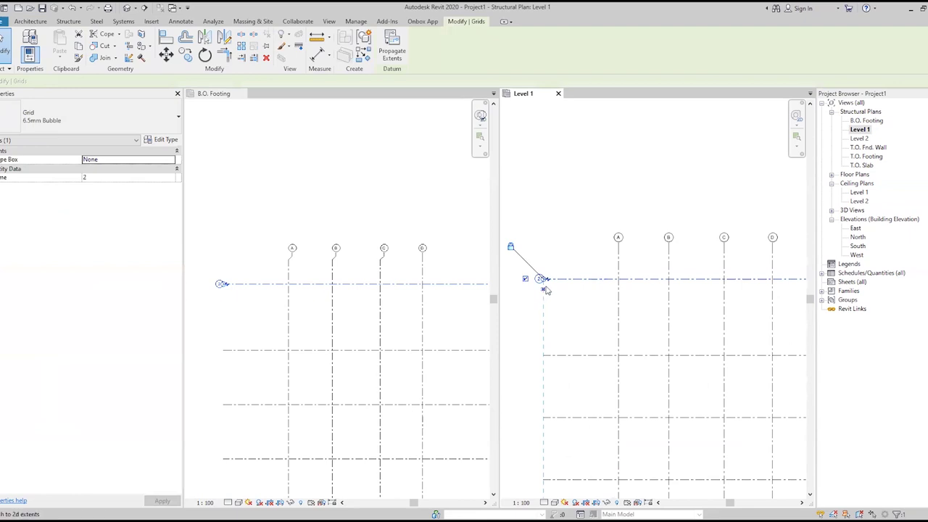
pyautogui.moveTo(544, 280); pyautogui.dragTo(586, 280)
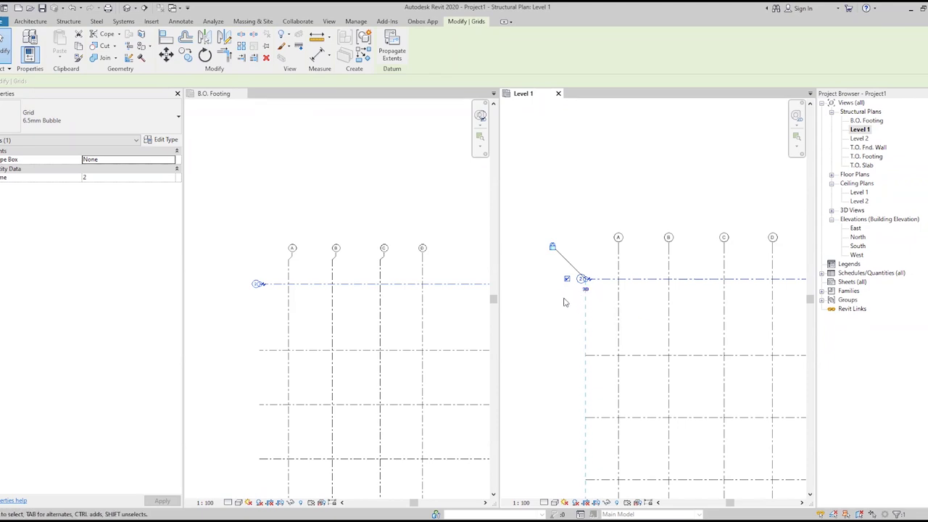
# Switch grid 2's end to 2D and drag its bubble back left in Level 1 only
pyautogui.click(567, 303)
pyautogui.click(604, 285)
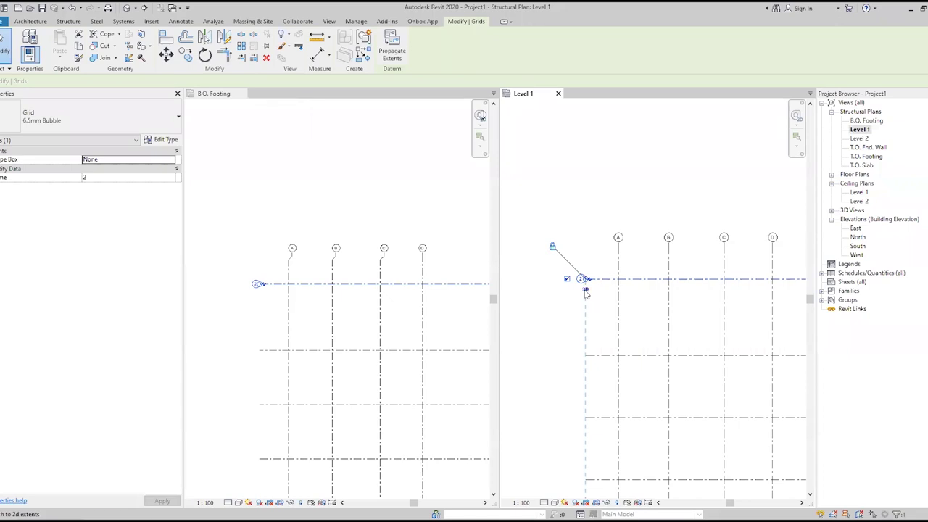
pyautogui.click(569, 321)
pyautogui.click(596, 283)
pyautogui.moveTo(589, 279); pyautogui.dragTo(538, 279)
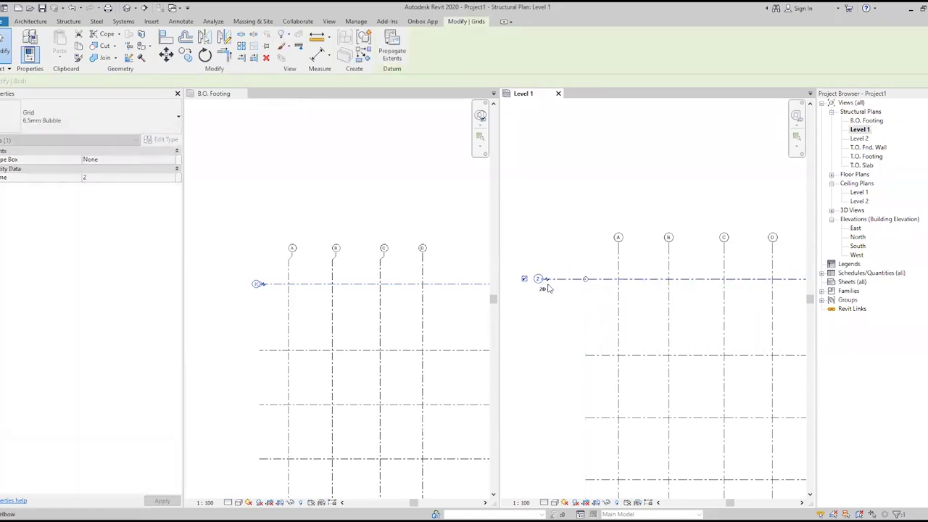
# Select grid 2 in B.O. Footing and Level 1 alternately to compare its 3D and 2D extents
pyautogui.click(268, 284)
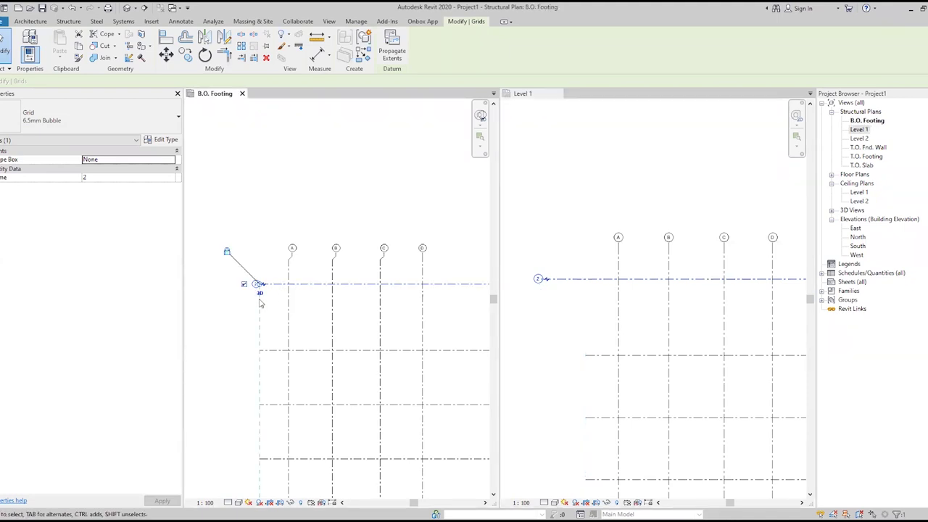
pyautogui.click(413, 223)
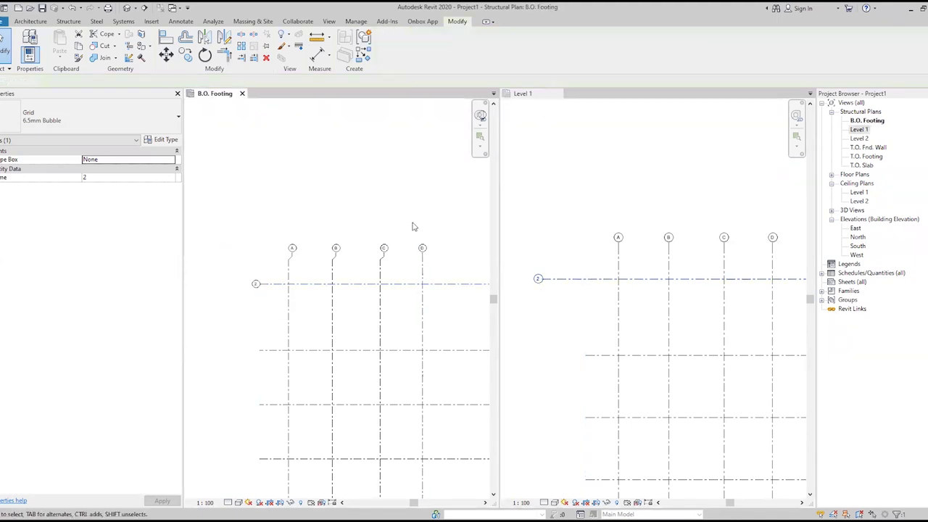
pyautogui.click(565, 286)
pyautogui.click(576, 286)
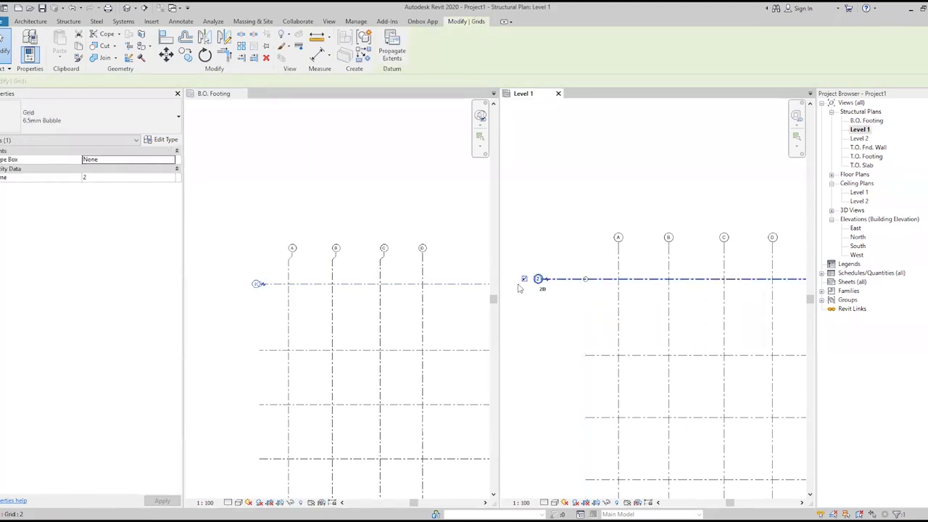
pyautogui.click(287, 285)
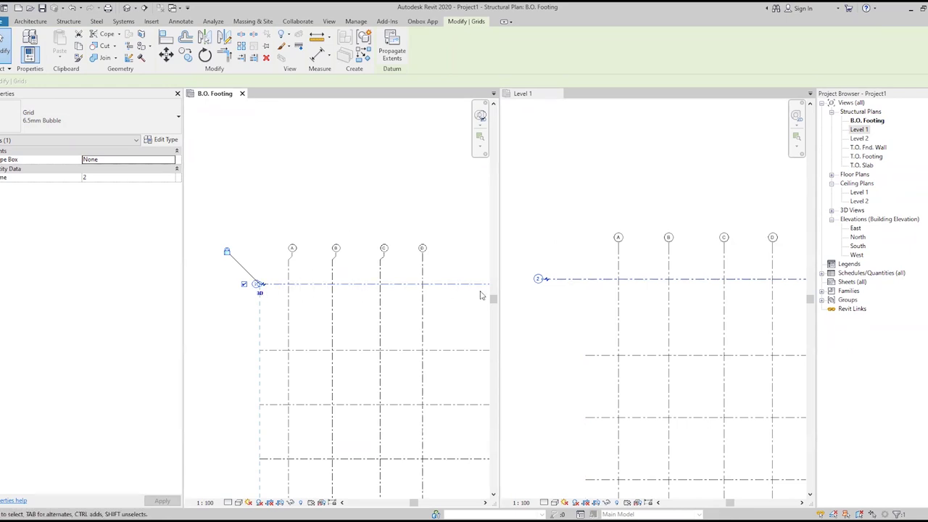
pyautogui.click(575, 282)
pyautogui.click(548, 304)
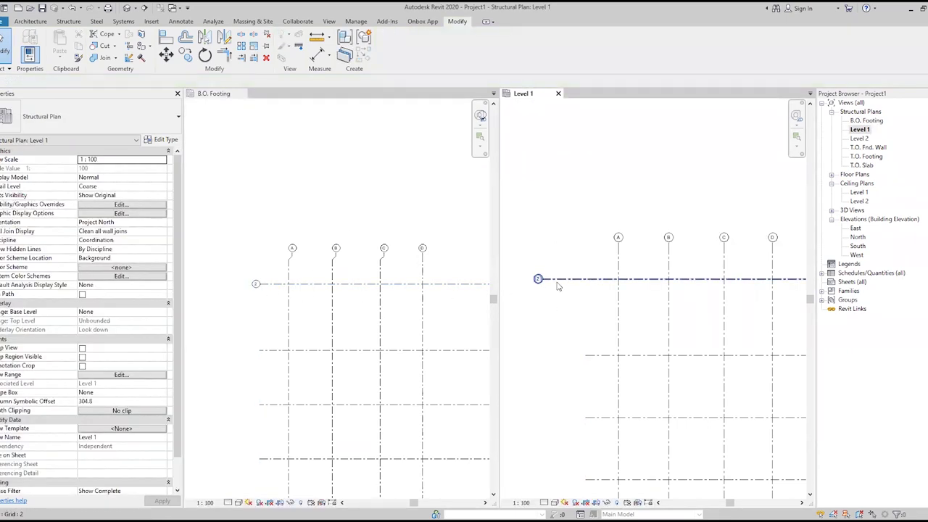
pyautogui.click(560, 279)
pyautogui.click(544, 291)
pyautogui.click(565, 280)
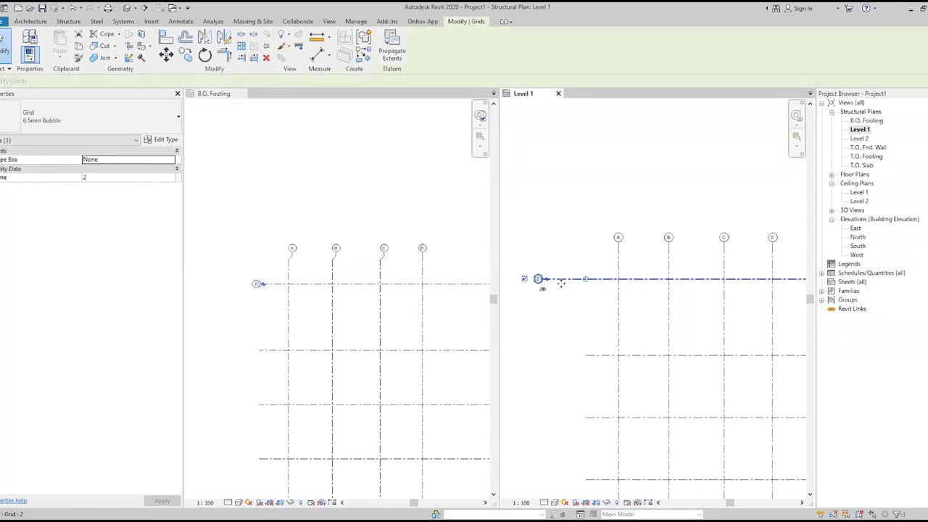
# Deselect grid 2 and pan the B.O. Footing plan to the numbered grids' right-hand bubbles
pyautogui.click(556, 311)
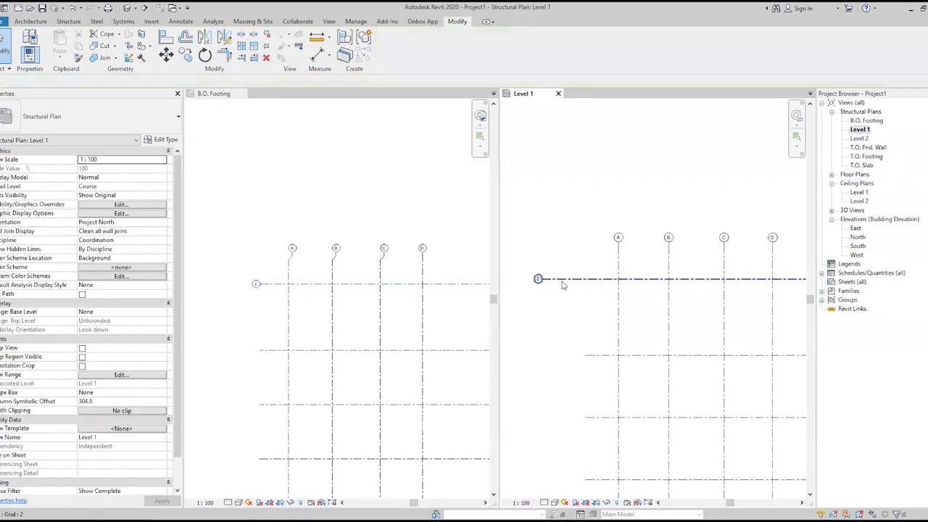
pyautogui.click(563, 298)
pyautogui.click(565, 322)
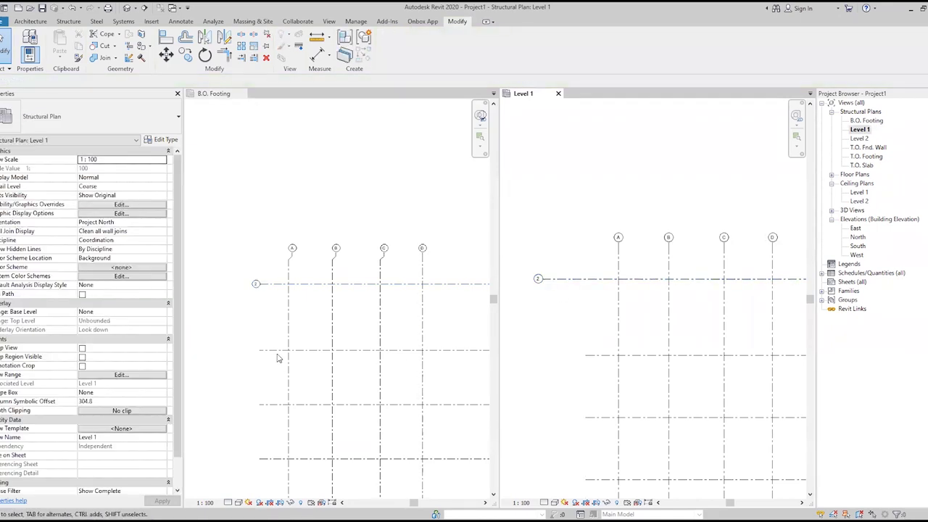
pyautogui.click(279, 356)
pyautogui.moveTo(280, 356)
pyautogui.mouseDown(button='middle')
pyautogui.moveTo(253, 352)
pyautogui.moveTo(360, 375)
pyautogui.mouseUp(button='middle')
# Bring grids 3 to 6 into view in both plans and select grid 5 in Level 1
pyautogui.moveTo(395, 311); pyautogui.dragTo(377, 325, button='middle')
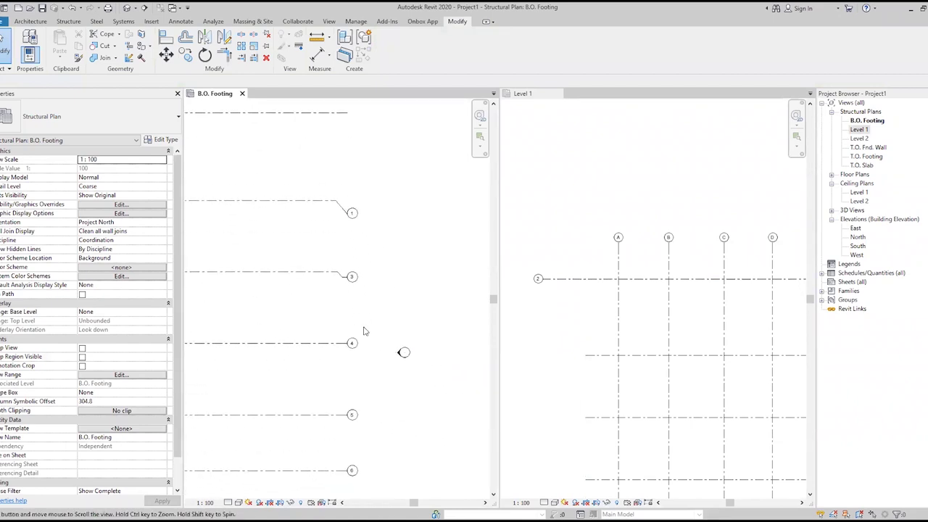
pyautogui.scroll(2, 362, 352)
pyautogui.scroll(-1, 363, 353)
pyautogui.scroll(-3, 687, 343)
pyautogui.click(686, 343)
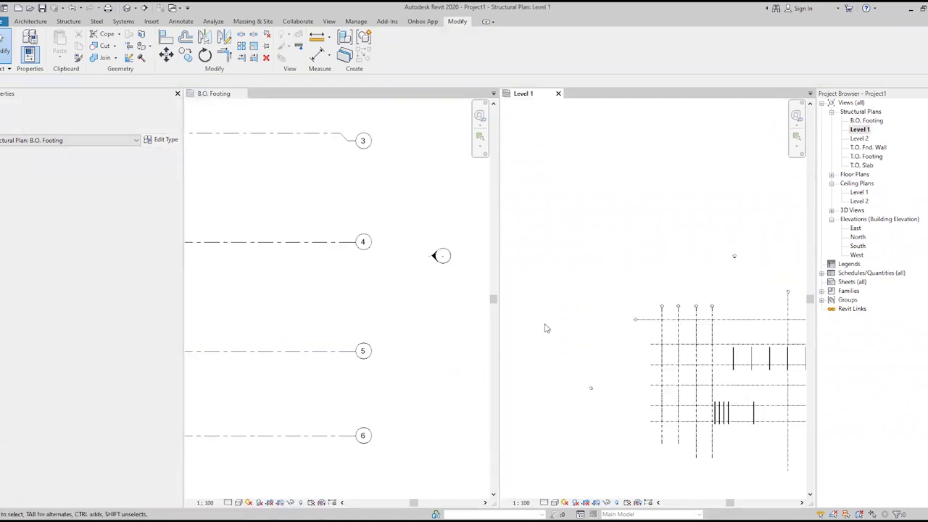
pyautogui.scroll(2, 689, 355)
pyautogui.scroll(2, 694, 369)
pyautogui.scroll(3, 694, 369)
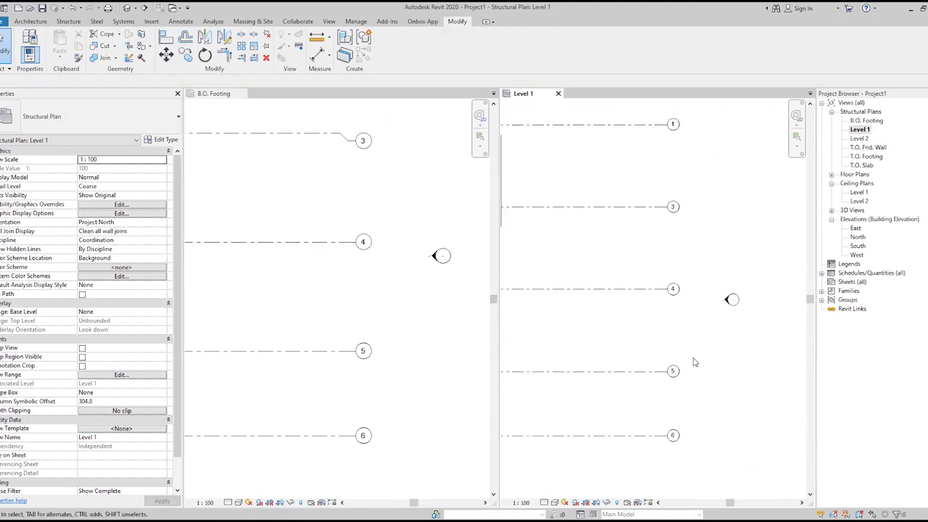
pyautogui.click(322, 357)
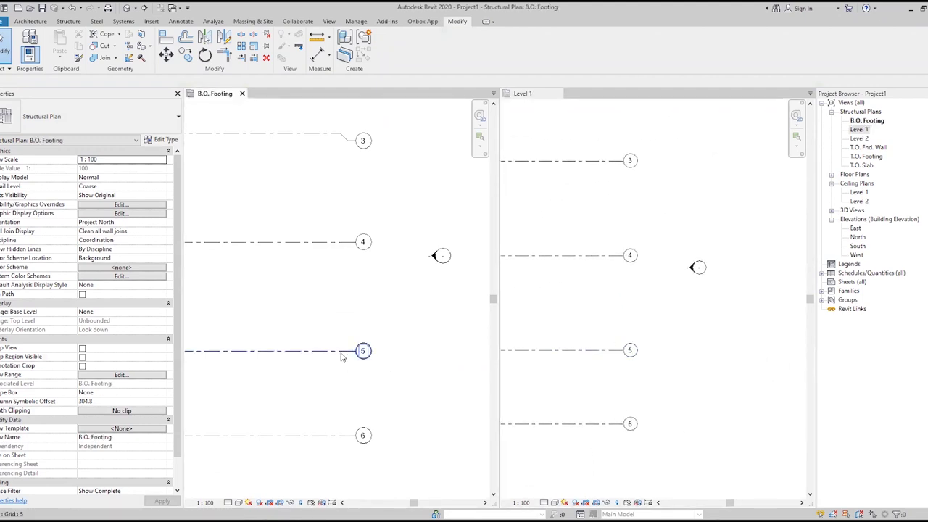
pyautogui.click(342, 354)
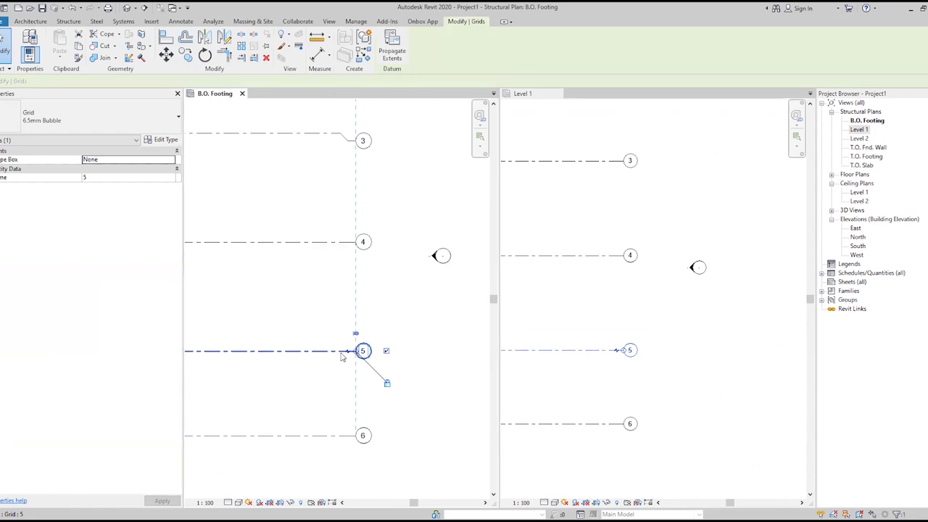
pyautogui.click(572, 356)
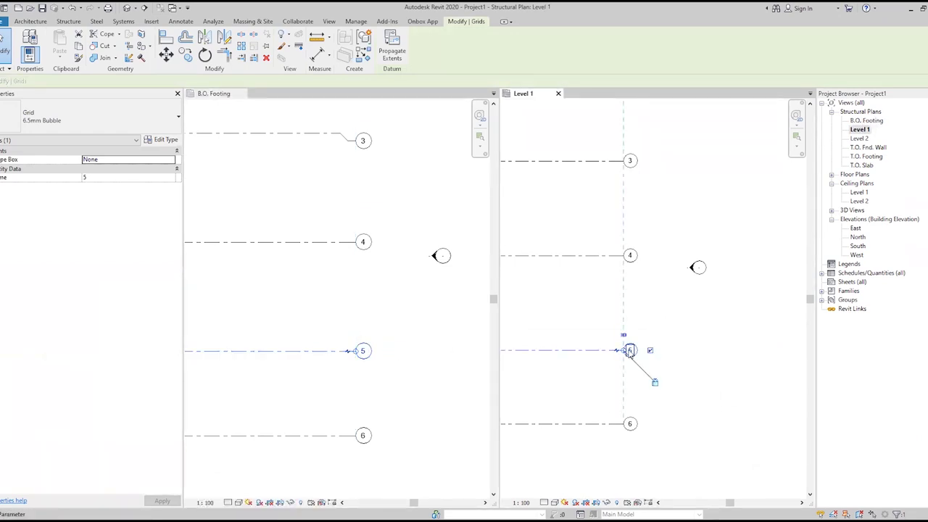
# Drag grid 5's aligned end grip right twice to extend grids 3 to 6, then deselect
pyautogui.moveTo(628, 354)
pyautogui.mouseDown()
pyautogui.moveTo(719, 350)
pyautogui.moveTo(659, 351)
pyautogui.moveTo(699, 351)
pyautogui.mouseUp()
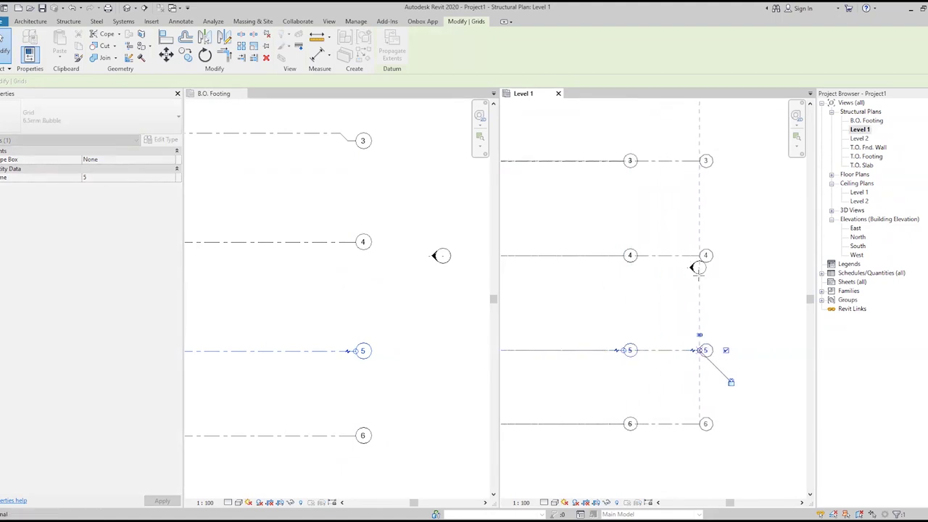
pyautogui.moveTo(699, 273)
pyautogui.mouseDown()
pyautogui.moveTo(677, 276)
pyautogui.moveTo(734, 279)
pyautogui.mouseUp()
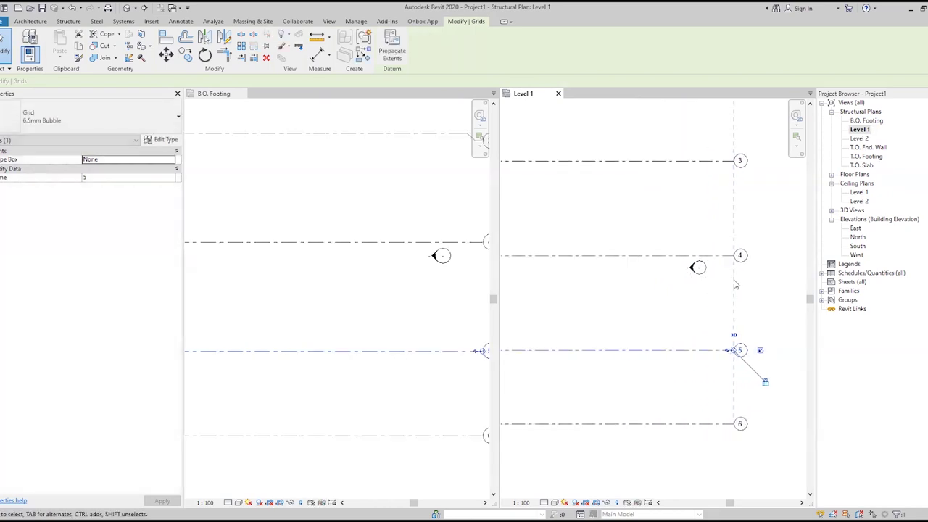
pyautogui.scroll(-2, 377, 297)
pyautogui.moveTo(377, 319); pyautogui.dragTo(313, 337, button='middle')
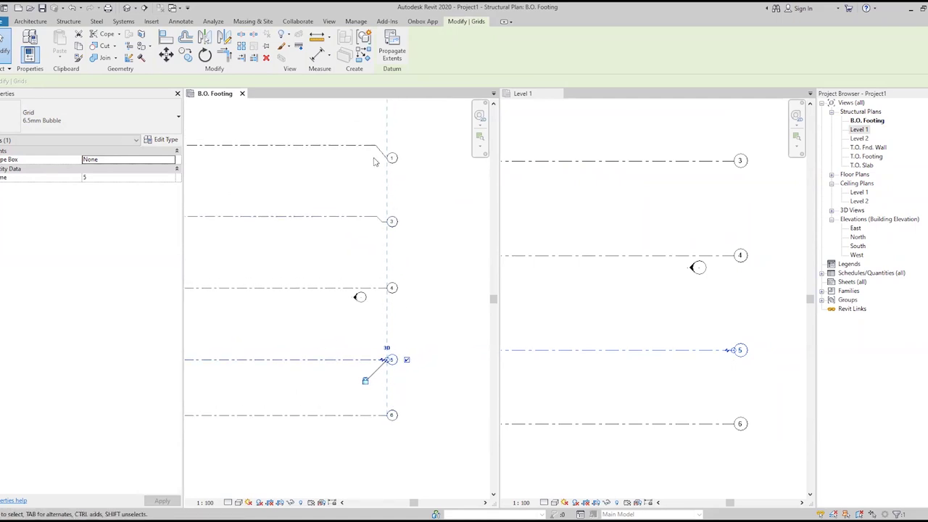
pyautogui.click(645, 216)
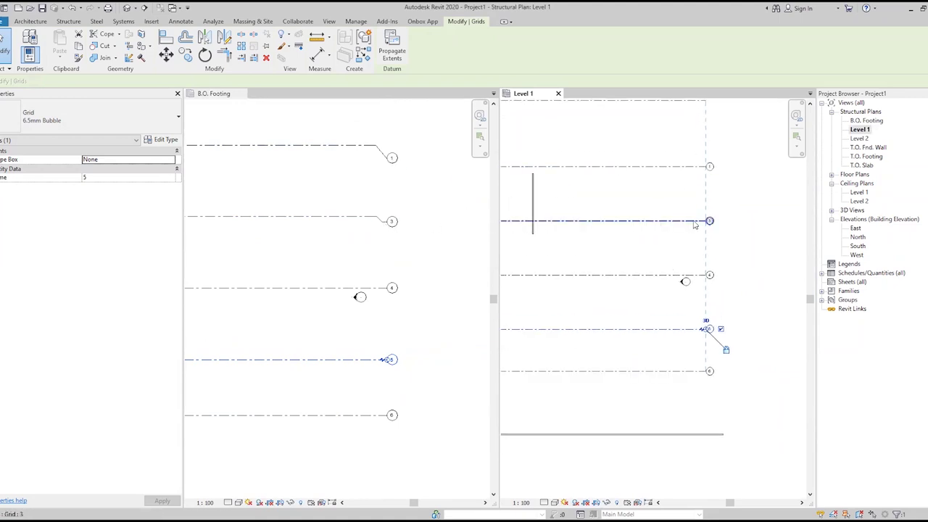
pyautogui.click(731, 253)
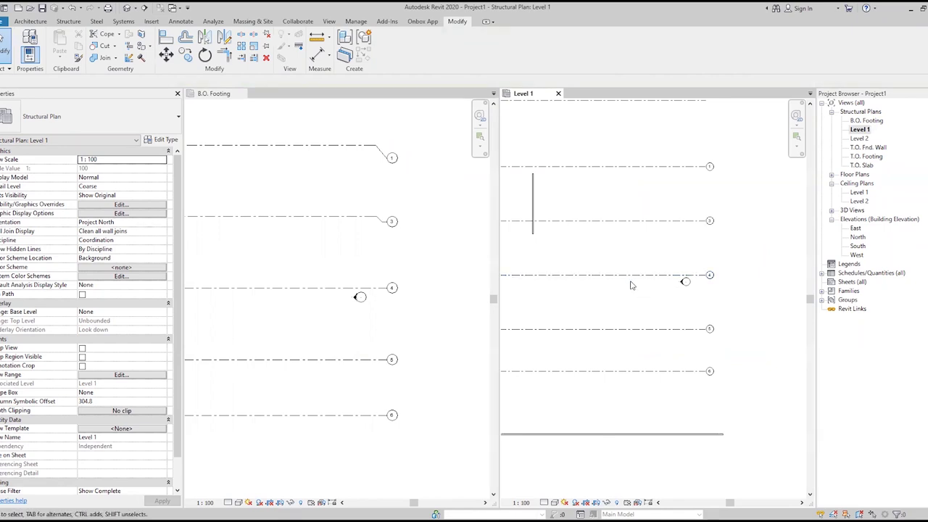
# Zoom the Level 1 plan out to show its full grid layout
pyautogui.click(383, 157)
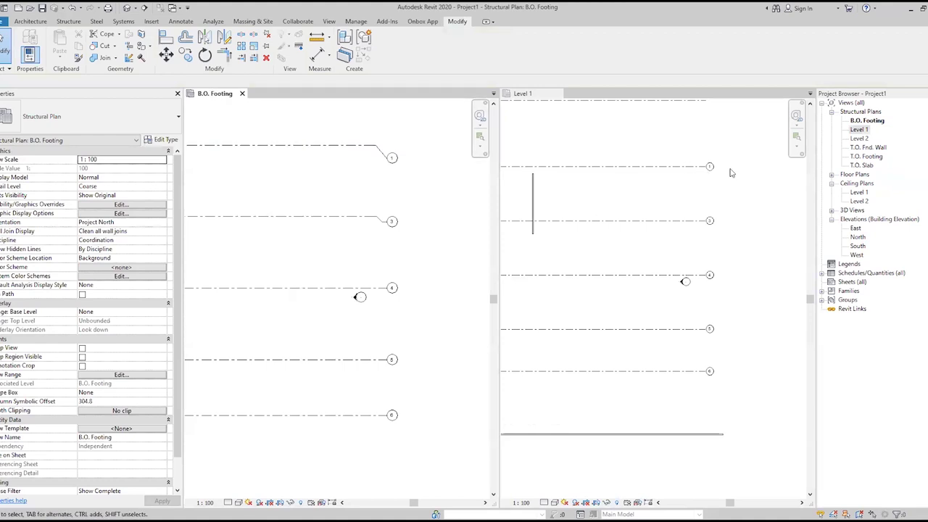
pyautogui.scroll(-1, 725, 222)
pyautogui.click(725, 223)
pyautogui.scroll(-1, 725, 223)
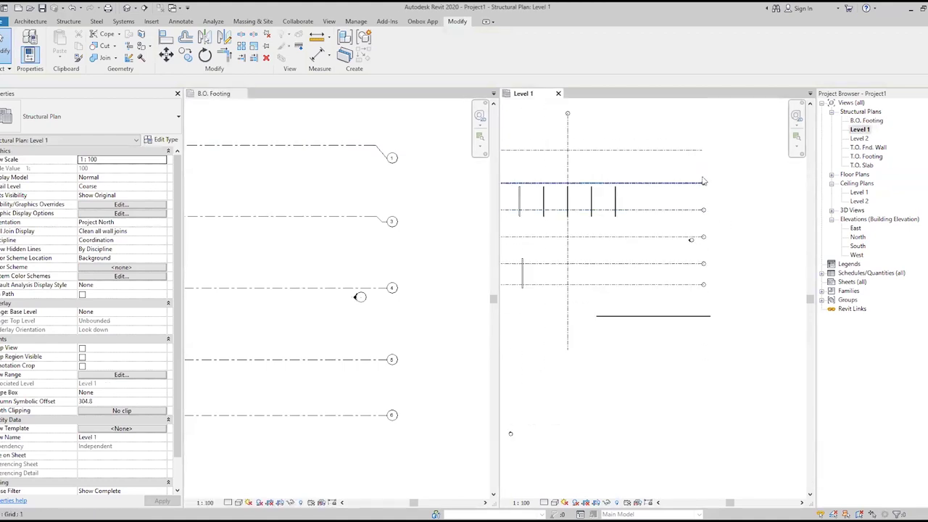
pyautogui.scroll(-1, 707, 212)
pyautogui.scroll(1, 693, 207)
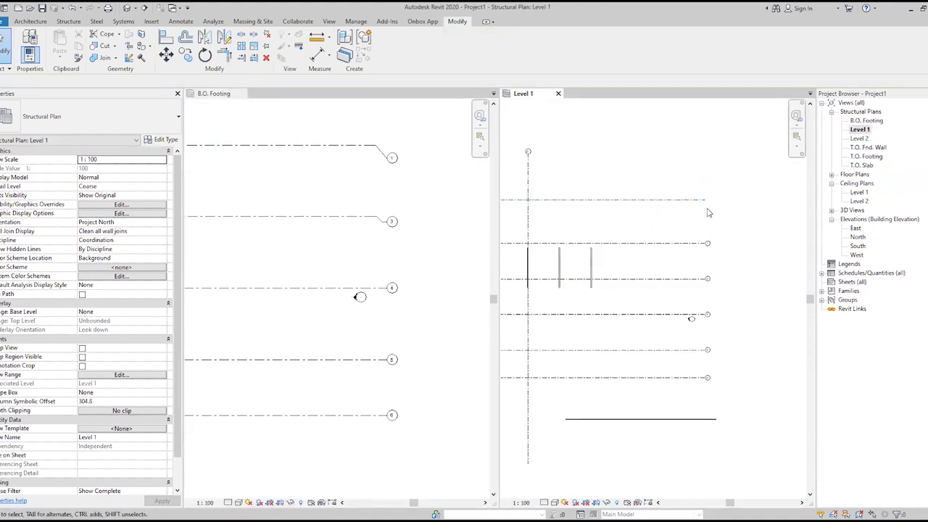
pyautogui.scroll(1, 695, 212)
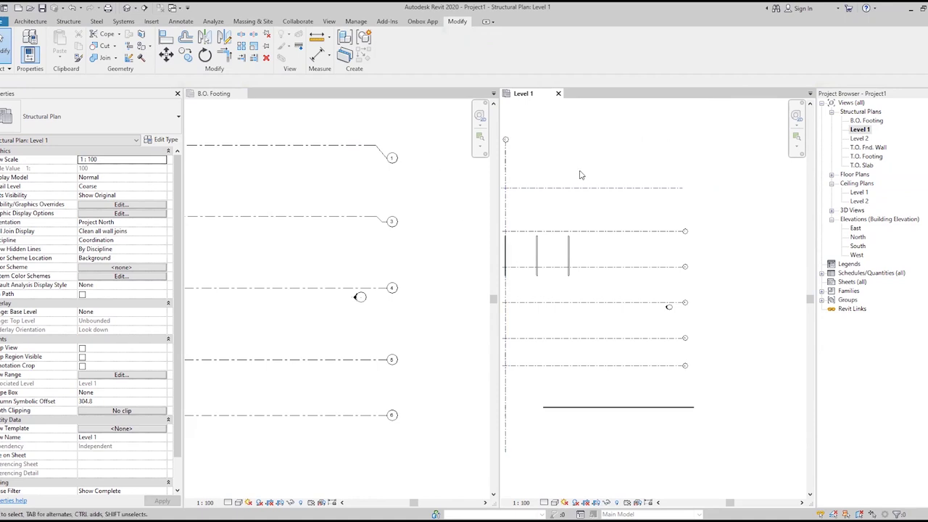
pyautogui.scroll(-1, 583, 176)
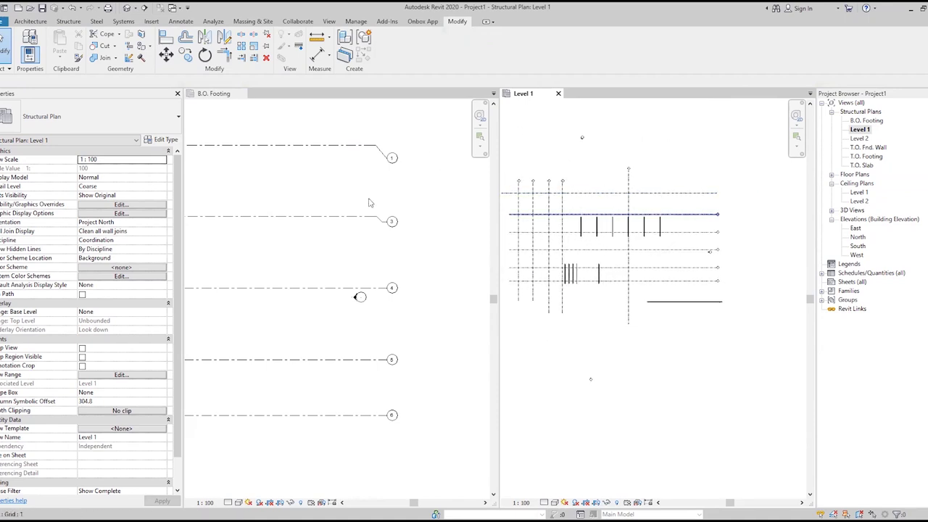
pyautogui.scroll(-2, 382, 196)
pyautogui.scroll(-1, 382, 197)
# Make B.O. Footing the active view and zoom toward its grid bubbles
pyautogui.click(384, 193)
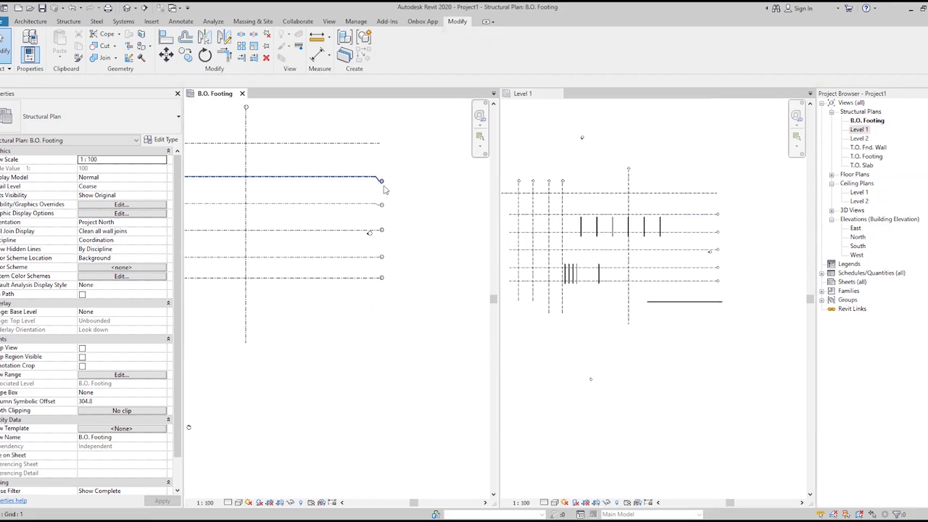
pyautogui.scroll(1, 382, 187)
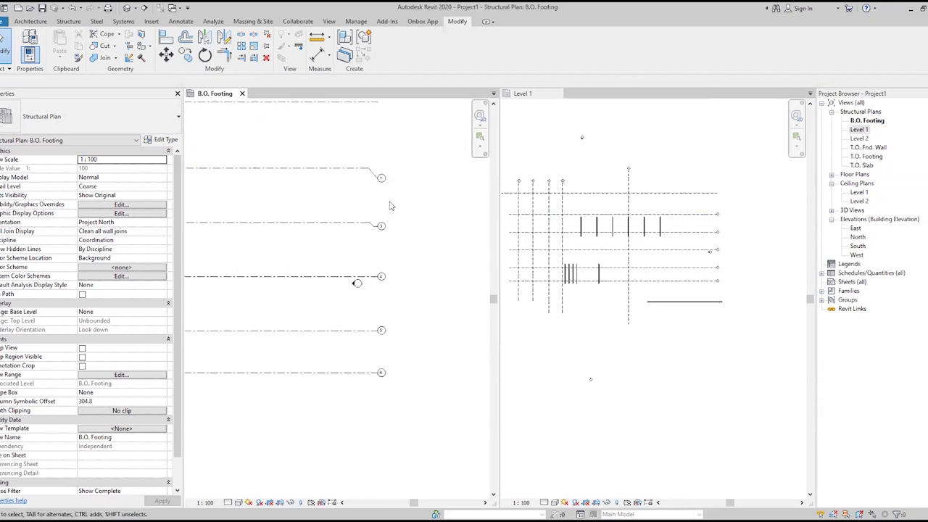
pyautogui.scroll(2, 382, 218)
pyautogui.scroll(-3, 383, 232)
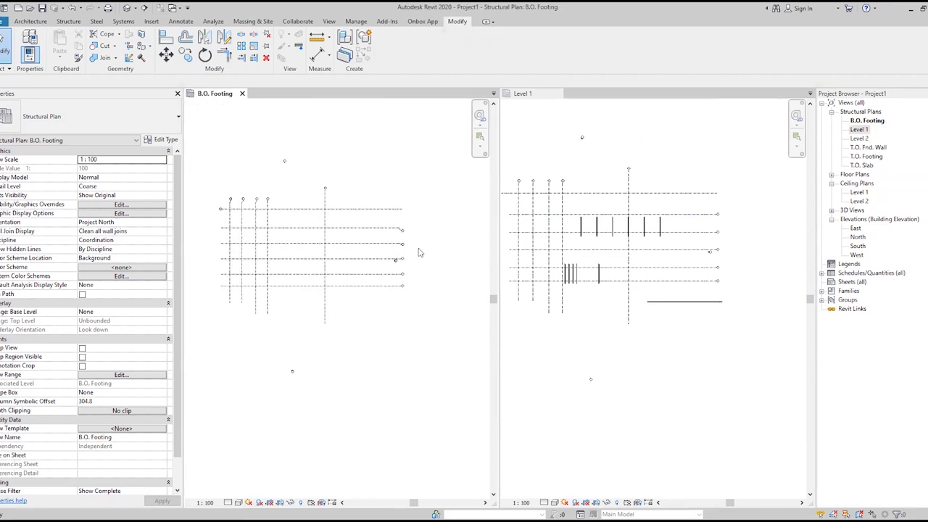
# Select grids E and D in B.O. Footing to inspect their ends, then clear the selection
pyautogui.scroll(2, 285, 222)
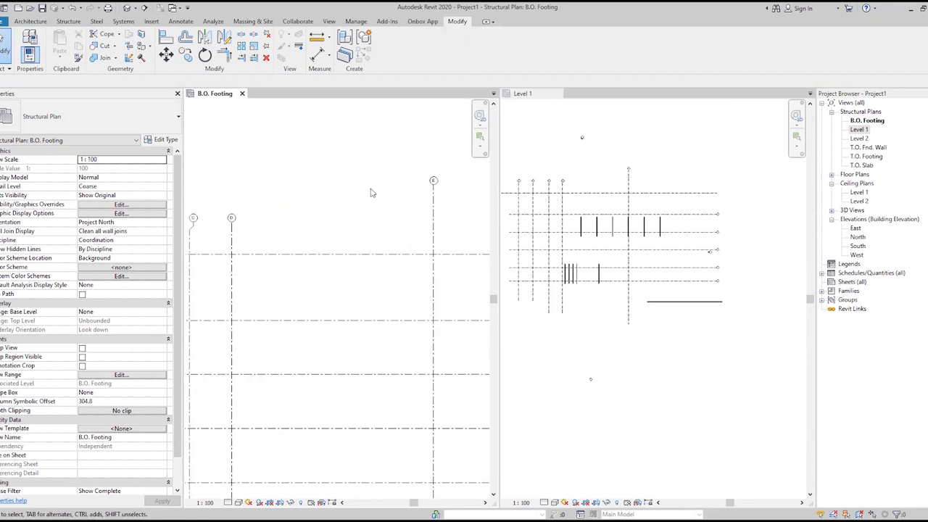
pyautogui.scroll(1, 204, 213)
pyautogui.click(260, 195)
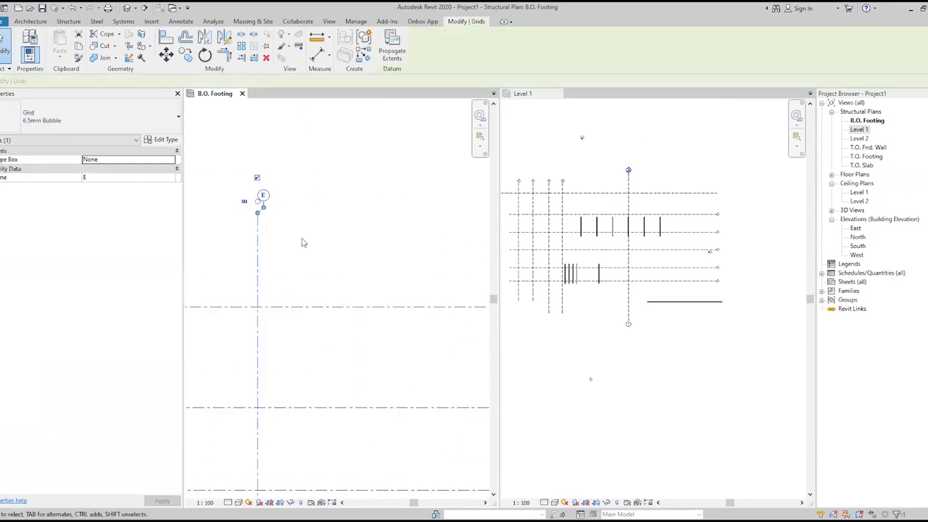
pyautogui.scroll(-2, 470, 229)
pyautogui.moveTo(214, 232); pyautogui.dragTo(257, 218, button='middle')
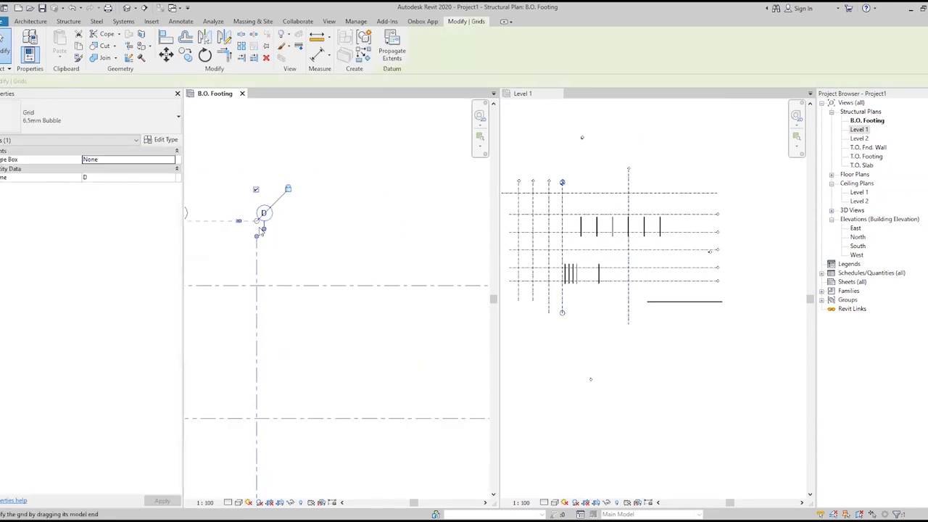
pyautogui.click(276, 226)
pyautogui.scroll(-2, 383, 211)
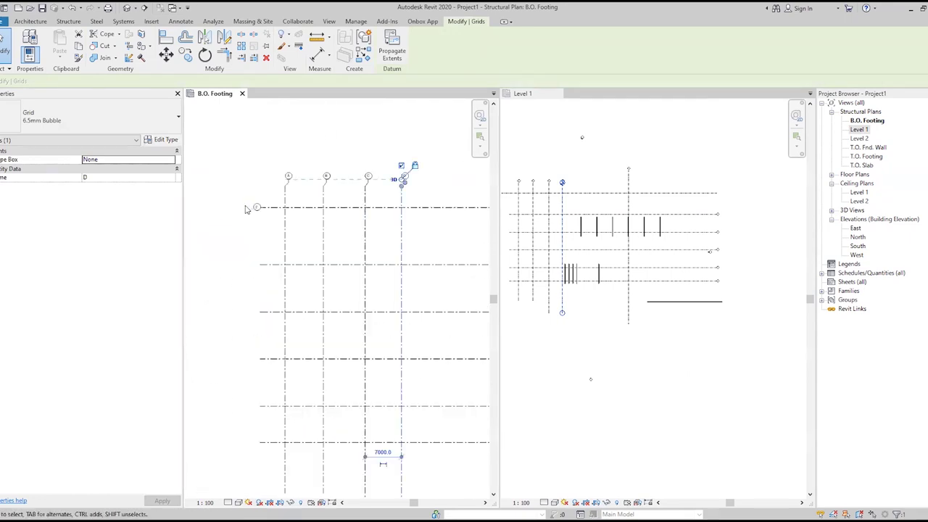
pyautogui.scroll(2, 383, 212)
pyautogui.scroll(-2, 377, 210)
pyautogui.scroll(2, 363, 207)
pyautogui.click(360, 206)
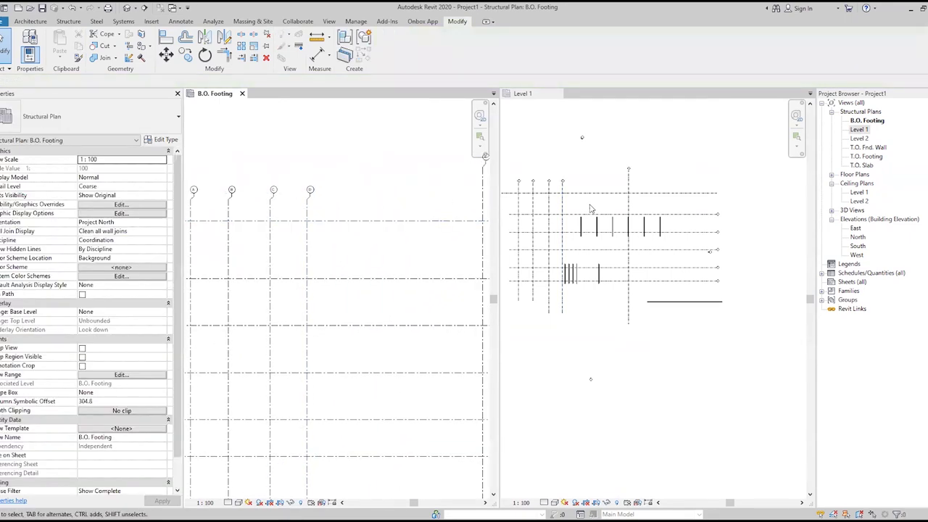
pyautogui.scroll(2, 677, 217)
# Pan and zoom the Level 1 and B.O. Footing plans to compare their grids
pyautogui.moveTo(678, 218); pyautogui.dragTo(720, 199, button='middle')
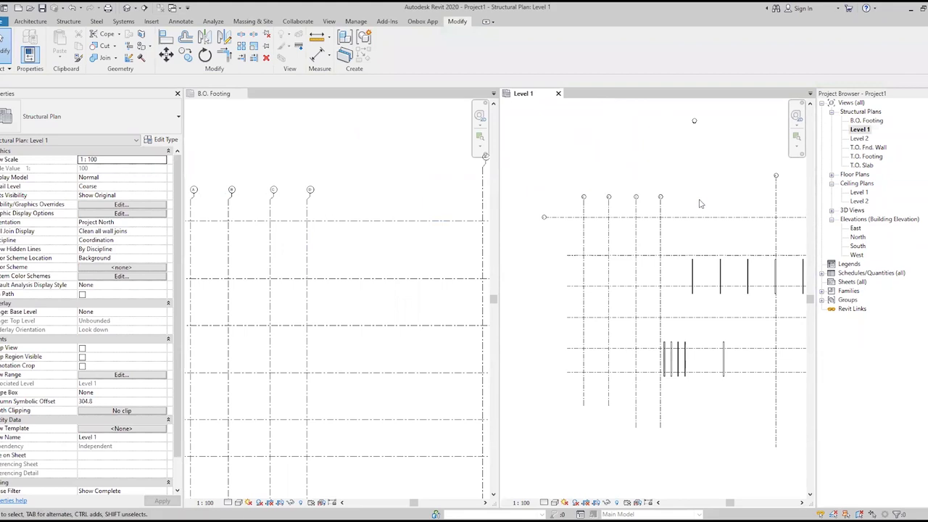
pyautogui.scroll(-1, 720, 198)
pyautogui.scroll(-1, 419, 206)
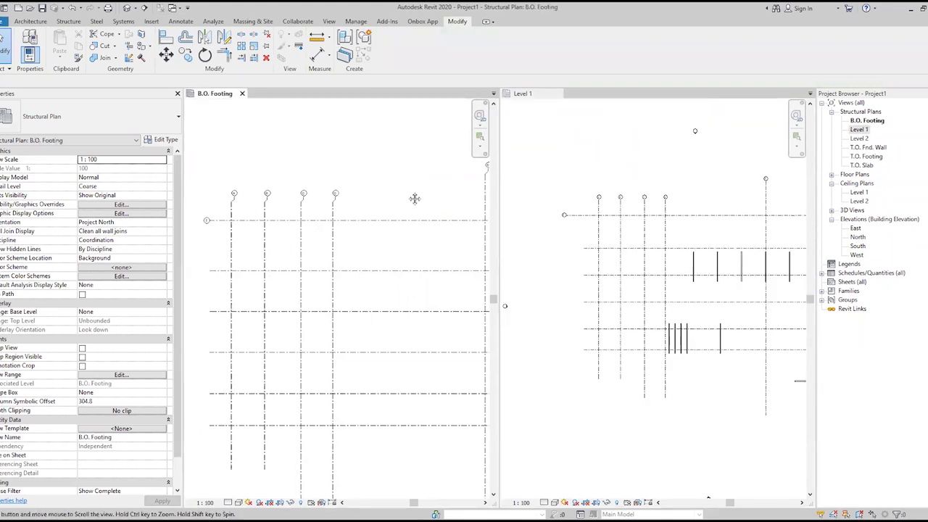
pyautogui.moveTo(419, 206); pyautogui.dragTo(445, 200, button='middle')
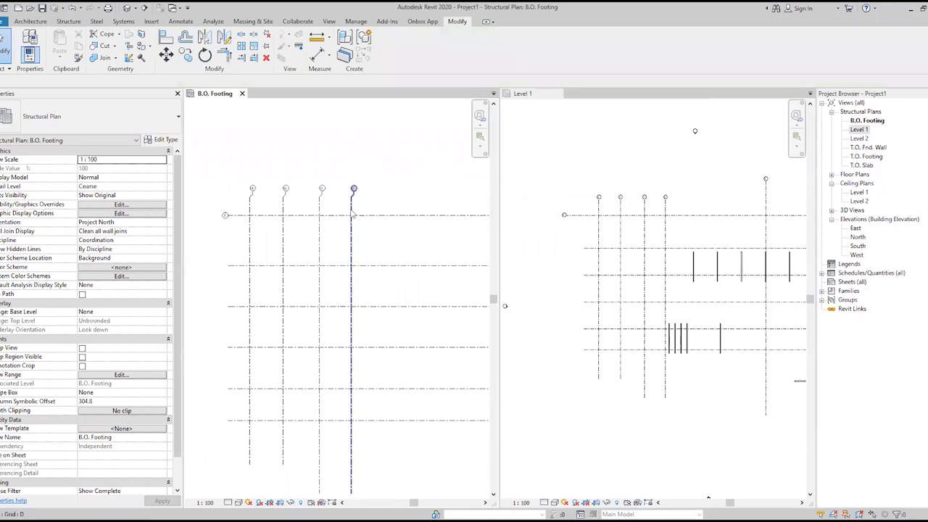
pyautogui.scroll(-1, 353, 210)
pyautogui.scroll(-1, 360, 222)
pyautogui.scroll(-1, 373, 232)
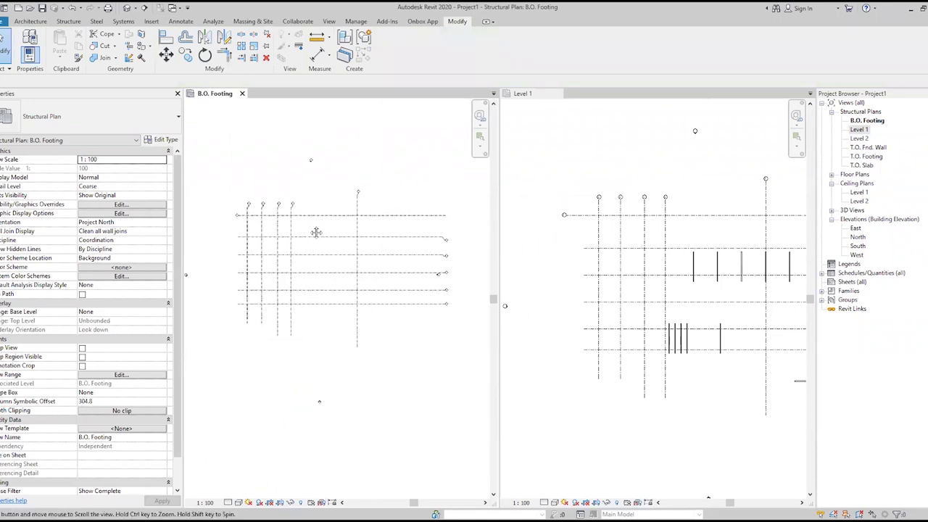
pyautogui.scroll(-1, 649, 235)
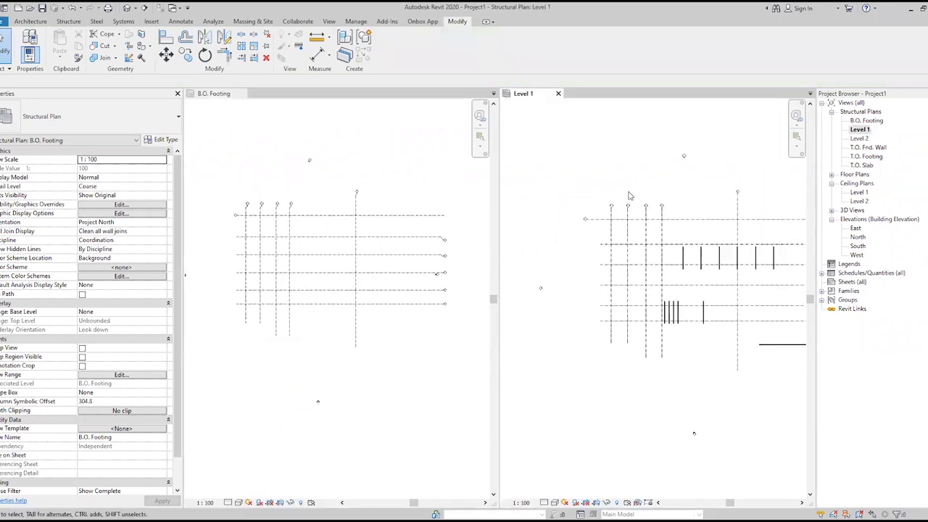
pyautogui.scroll(-2, 653, 199)
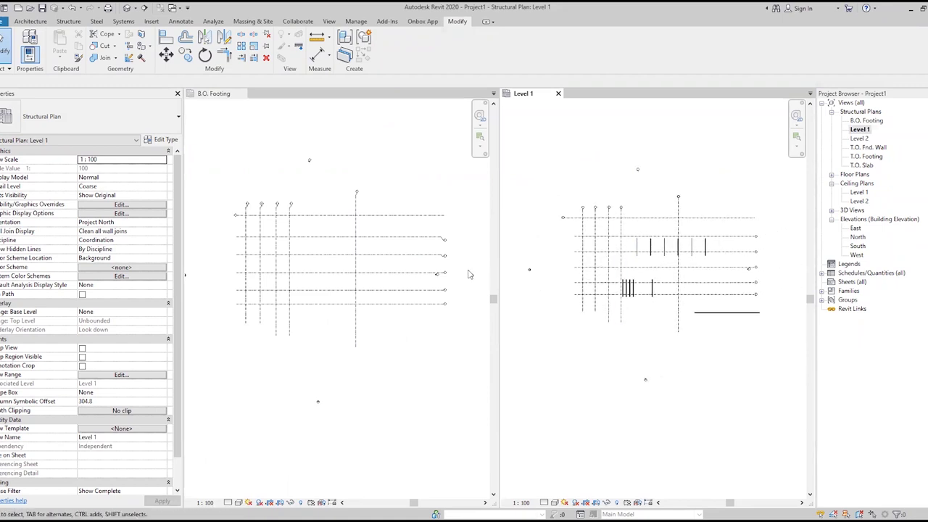
pyautogui.scroll(3, 437, 266)
# Select grids 4 and 5 in B.O. Footing to inspect their ends, then clear with Esc
pyautogui.click(451, 338)
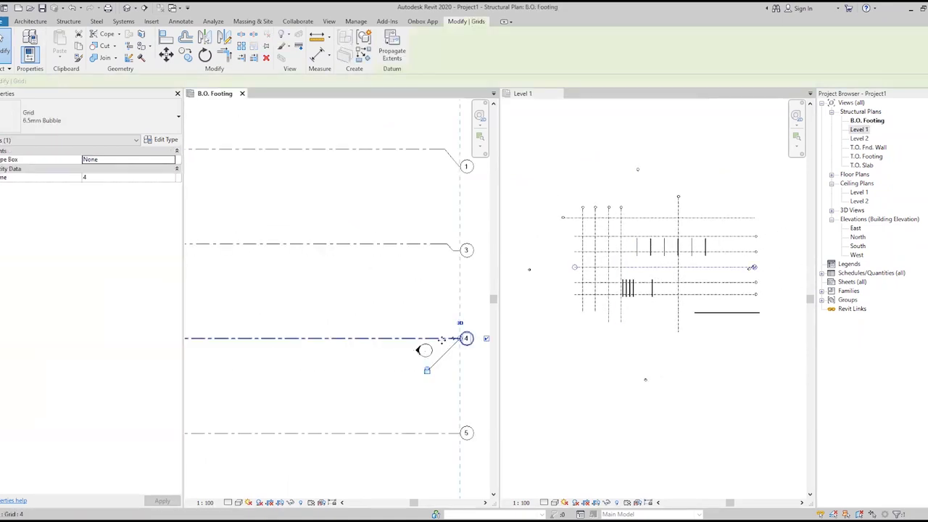
pyautogui.moveTo(431, 290); pyautogui.dragTo(373, 190, button='middle')
pyautogui.click(397, 327)
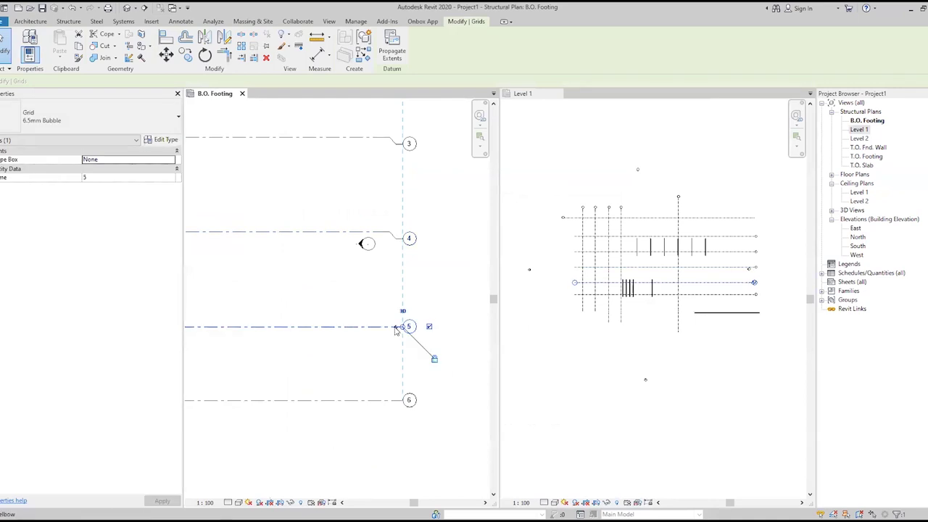
pyautogui.press('Escape')
# Window-select all the grid lines in the B.O. Footing plan
pyautogui.scroll(-3, 395, 392)
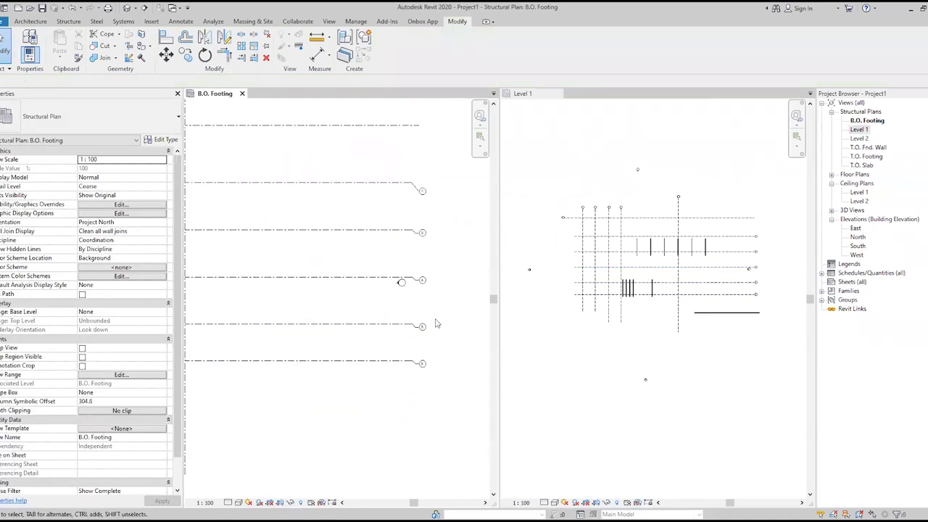
pyautogui.scroll(-2, 388, 298)
pyautogui.scroll(-3, 388, 297)
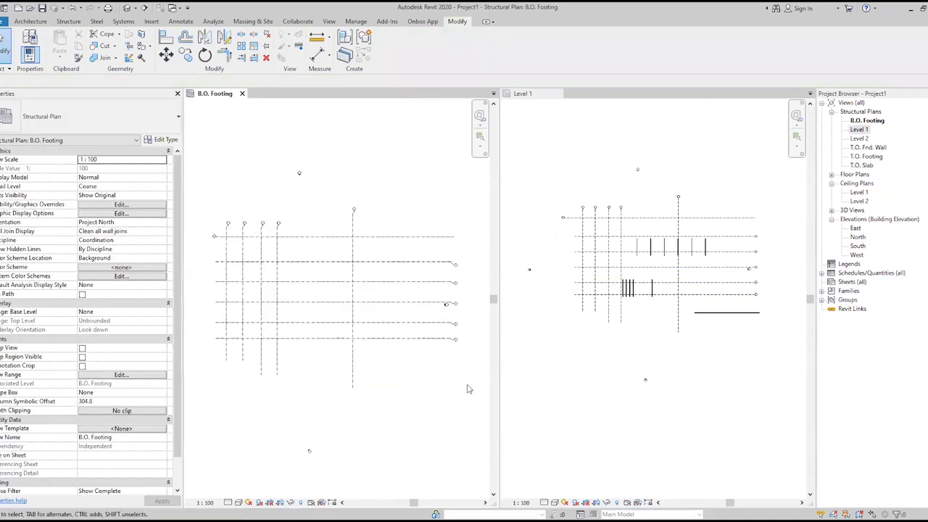
pyautogui.moveTo(467, 384)
pyautogui.mouseDown()
pyautogui.moveTo(316, 250)
pyautogui.moveTo(217, 216)
pyautogui.mouseUp()
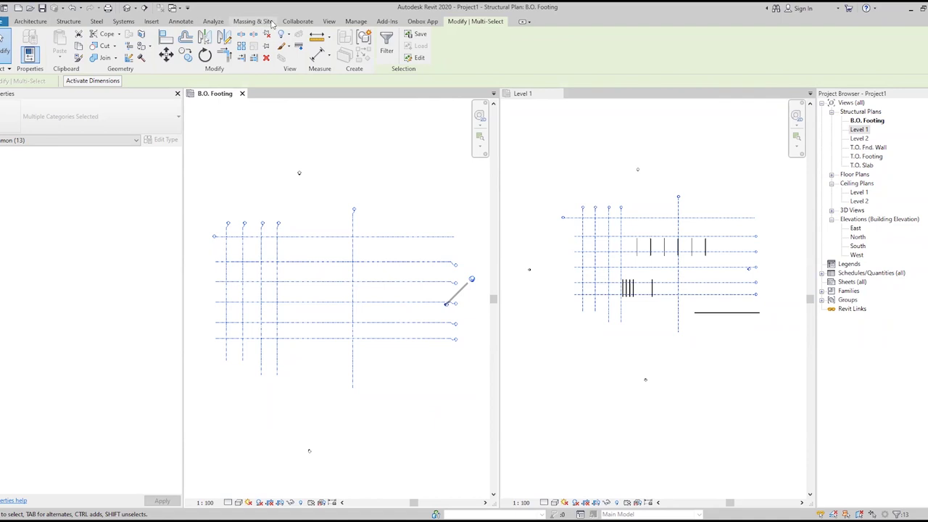
# Browse the View and Manage ribbon tabs, ending back on View
pyautogui.click(333, 22)
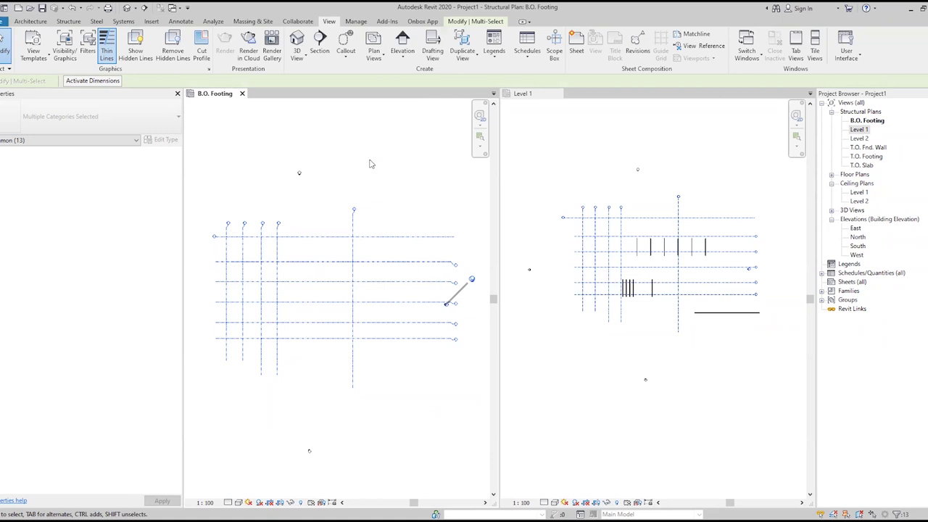
pyautogui.click(357, 22)
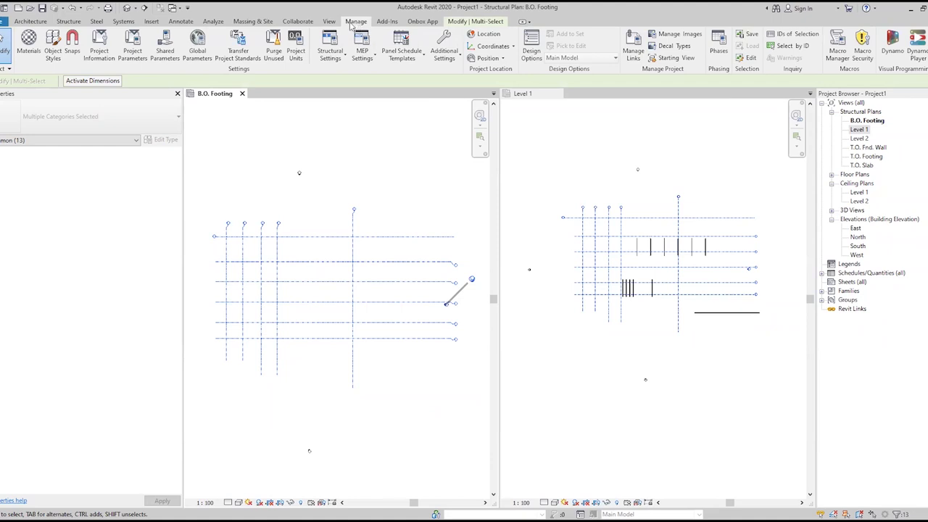
pyautogui.click(330, 23)
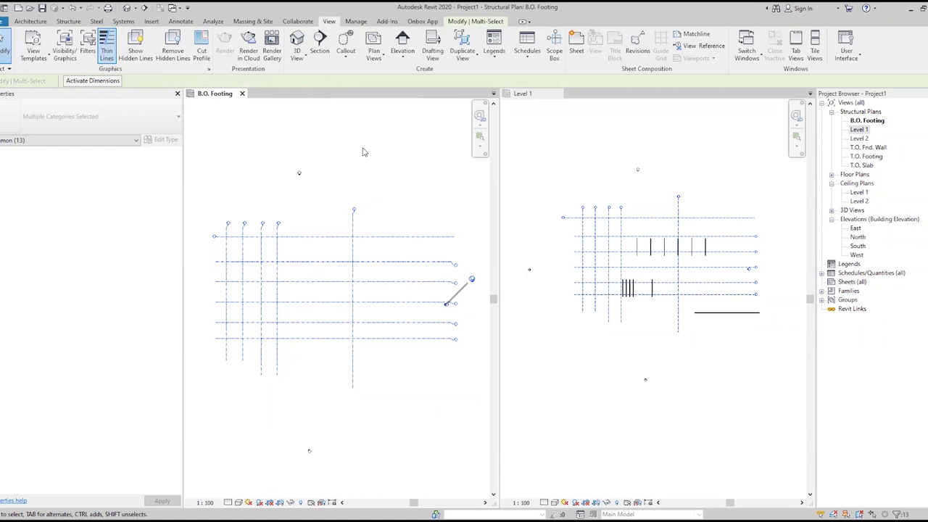
# Window-select only the eleven B.O. Footing grids, retrying after catching twelve elements
pyautogui.press('Escape')
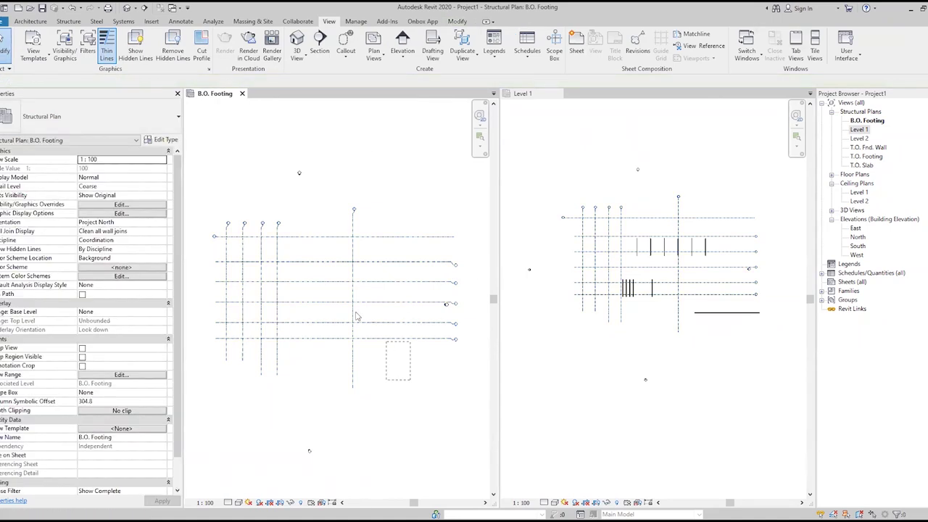
pyautogui.moveTo(384, 439); pyautogui.dragTo(221, 230)
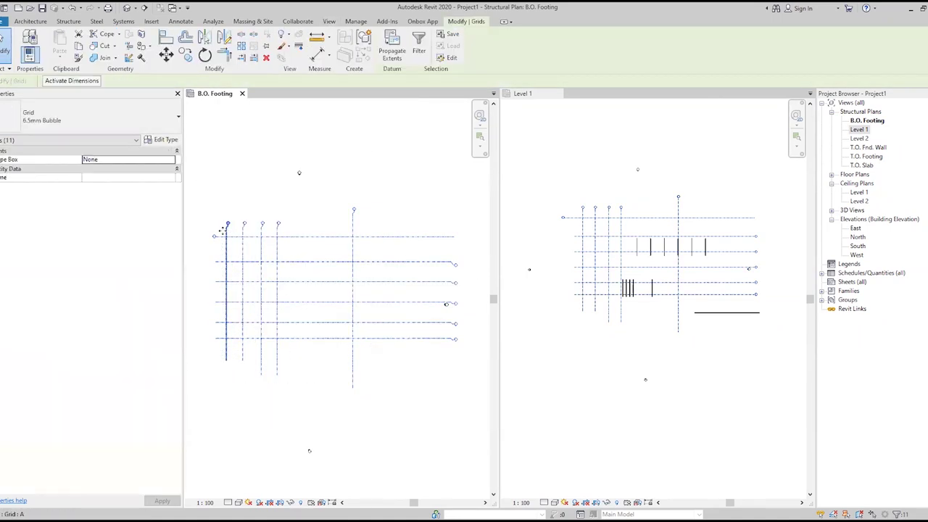
pyautogui.click(317, 221)
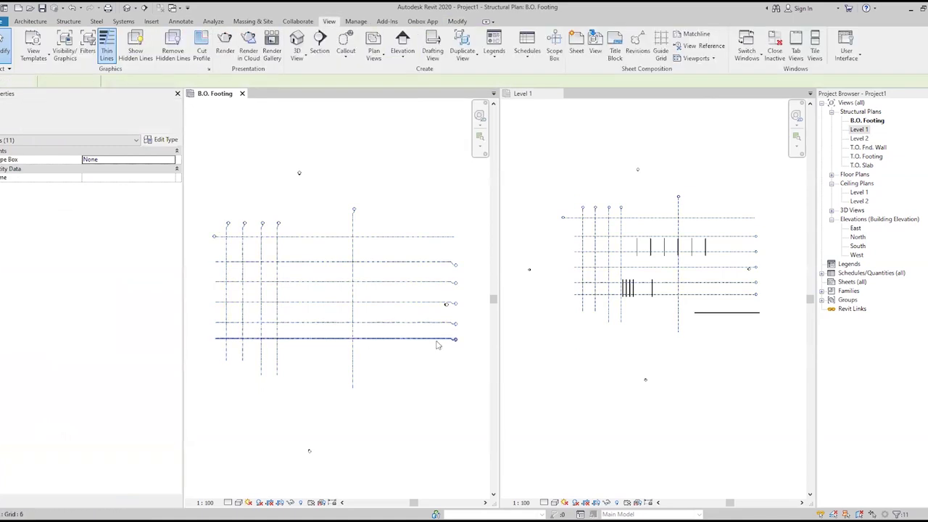
pyautogui.moveTo(468, 377); pyautogui.dragTo(212, 221)
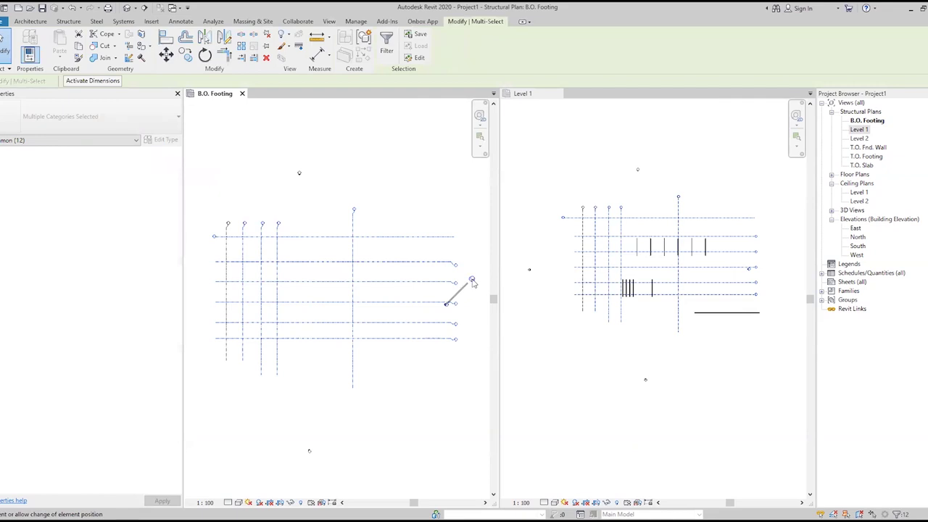
pyautogui.click(366, 310)
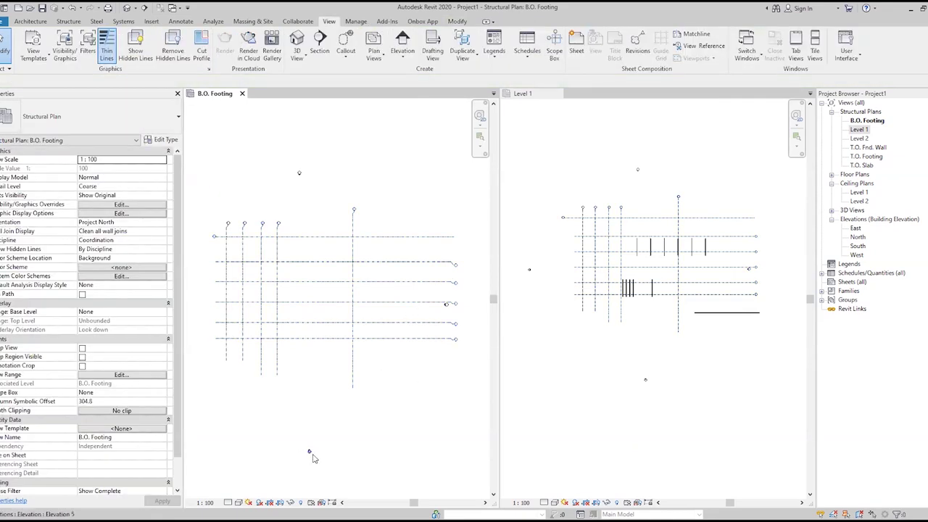
pyautogui.moveTo(412, 383); pyautogui.dragTo(226, 236)
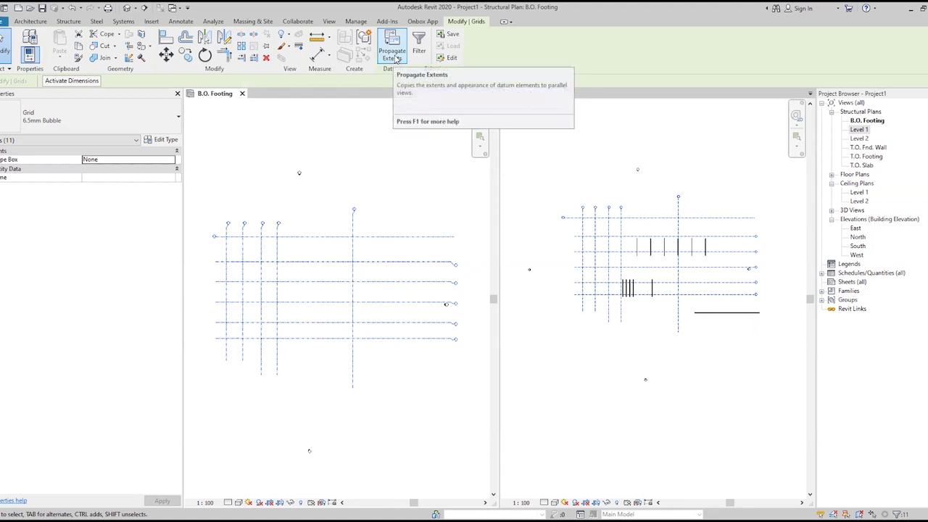
# Start Propagate Extents for the B.O. Footing grids and tick Level 1, Level 2, T.O. Fnd. Wall, T.O. Footing and T.O. Slab
pyautogui.click(397, 58)
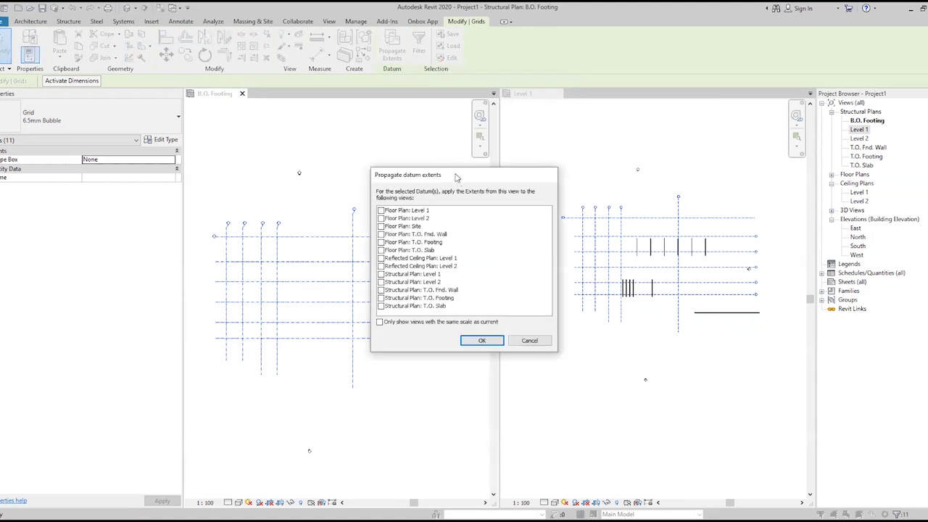
pyautogui.moveTo(457, 176); pyautogui.dragTo(94, 42)
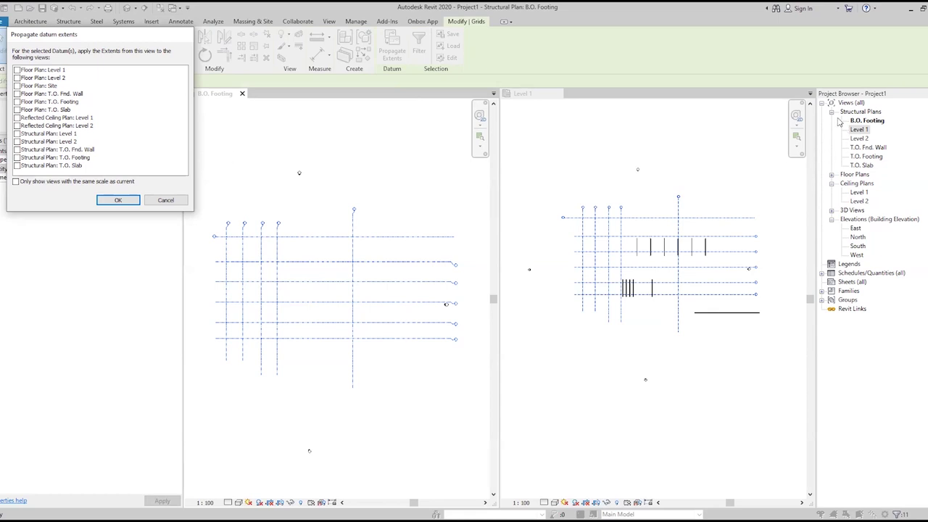
pyautogui.click(17, 133)
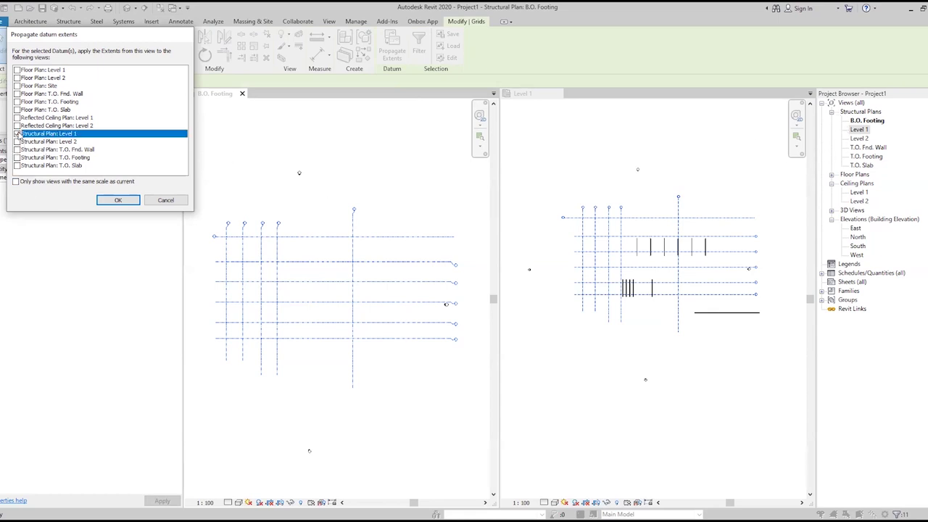
pyautogui.click(17, 142)
pyautogui.click(17, 150)
pyautogui.click(18, 157)
pyautogui.click(17, 166)
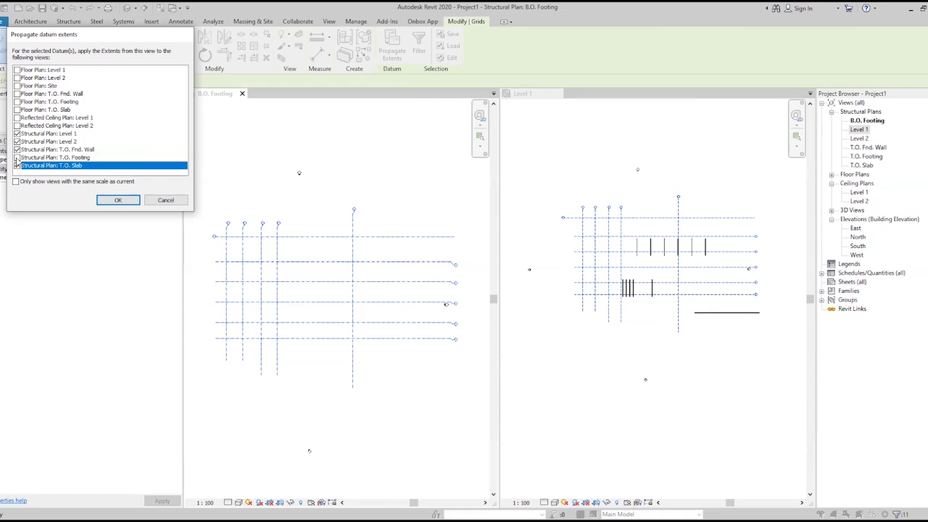
pyautogui.click(17, 157)
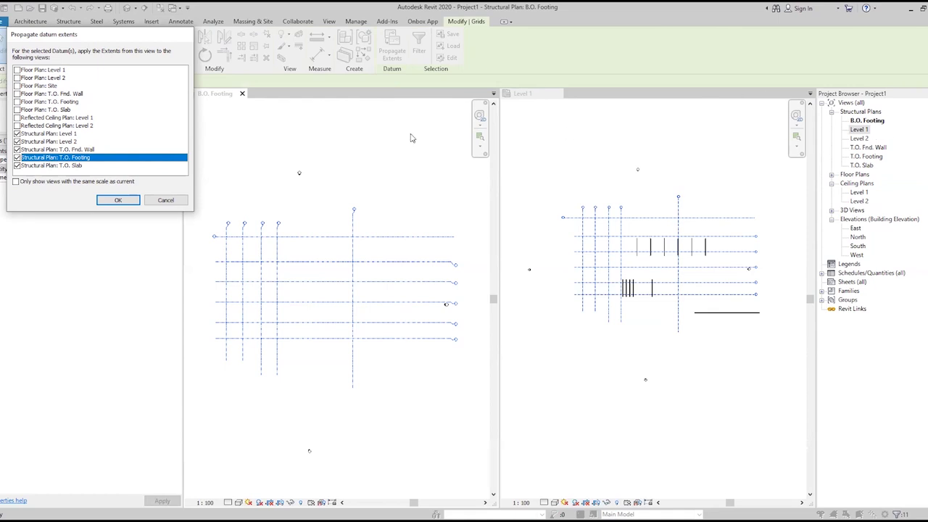
# Untick every target except Structural Plan: Level 1 and confirm the propagation
pyautogui.click(18, 165)
pyautogui.click(17, 157)
pyautogui.click(17, 149)
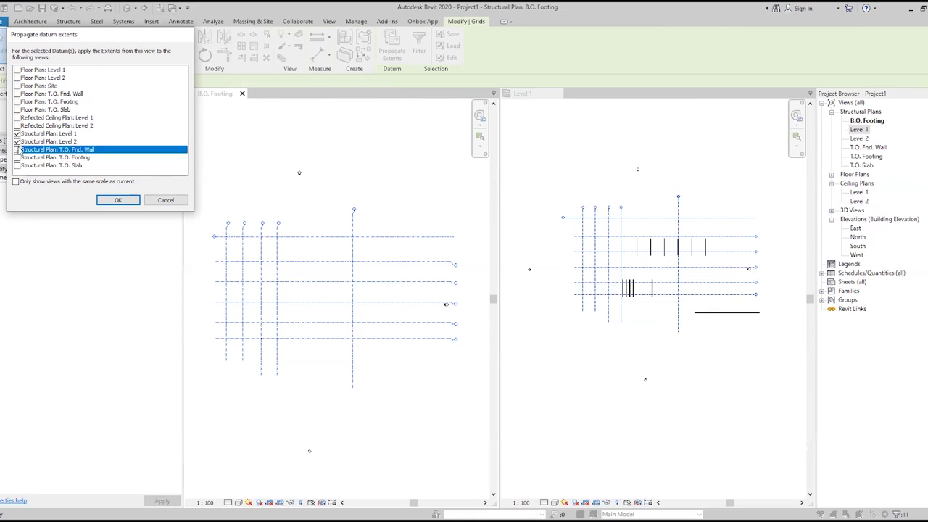
pyautogui.click(18, 141)
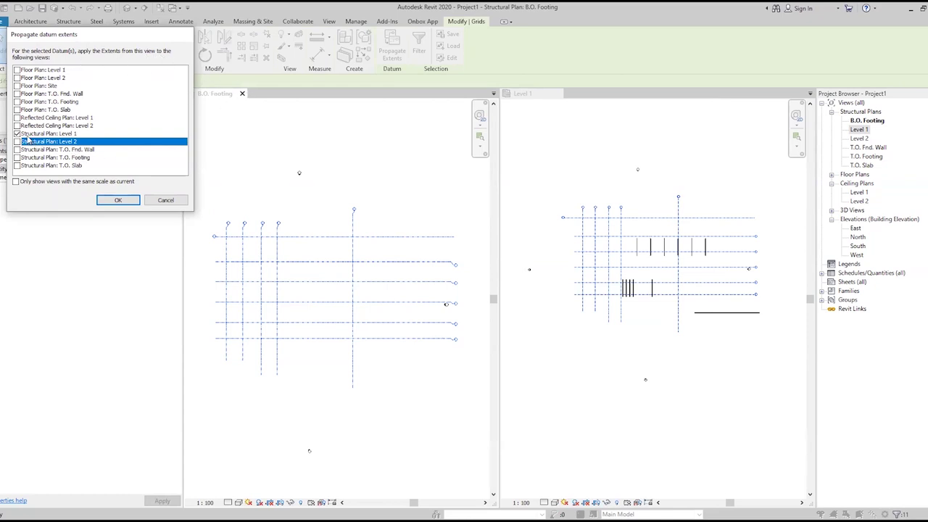
pyautogui.click(56, 136)
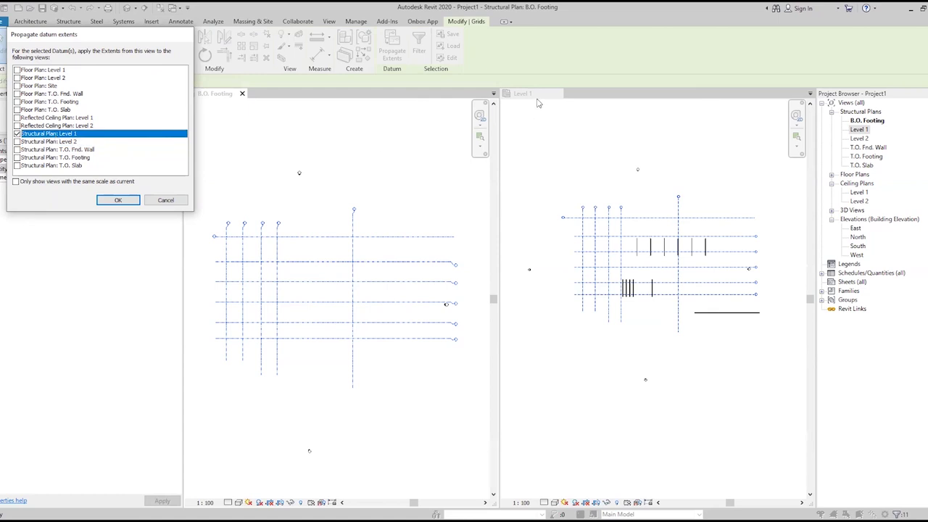
pyautogui.click(119, 202)
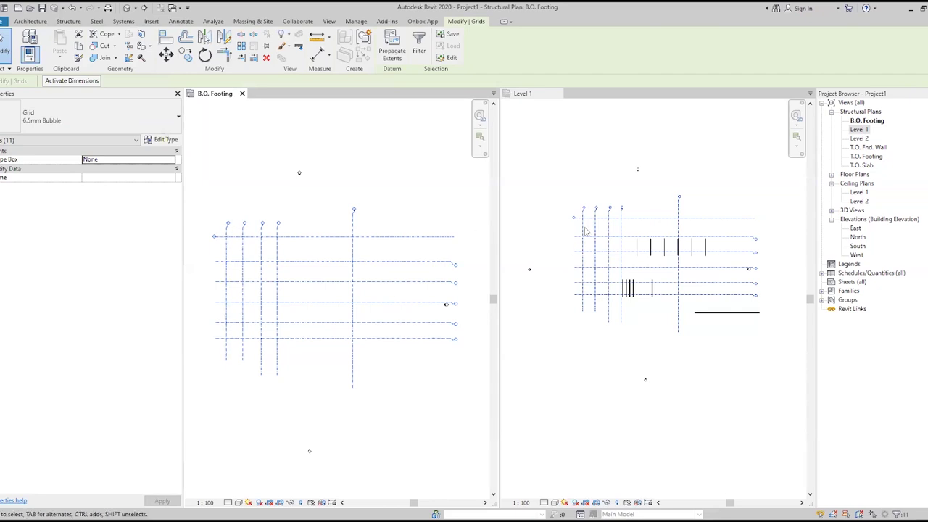
# Reframe the plans, open the Level 2 and T.O. Fnd. Wall structural plans, and reactivate B.O. Footing
pyautogui.scroll(3, 589, 222)
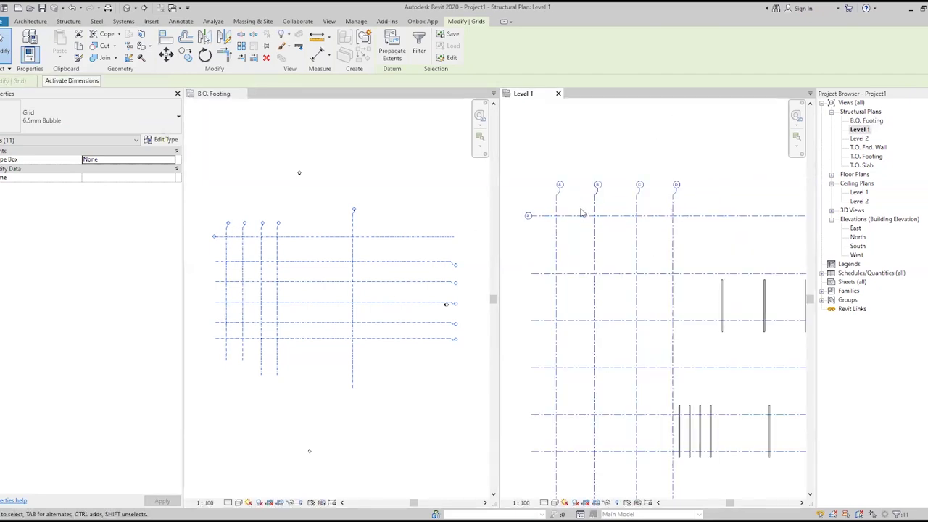
pyautogui.click(581, 211)
pyautogui.scroll(2, 215, 229)
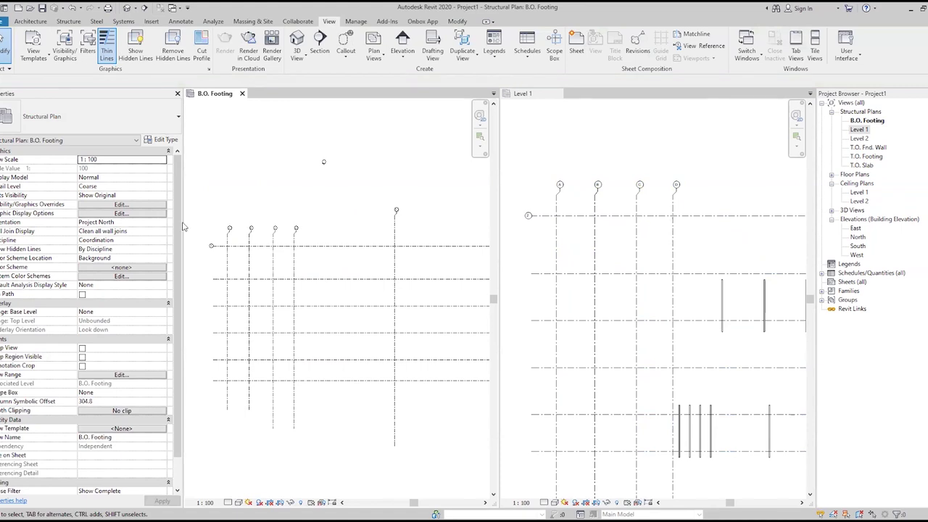
pyautogui.moveTo(184, 226); pyautogui.dragTo(162, 227)
pyautogui.scroll(-1, 255, 221)
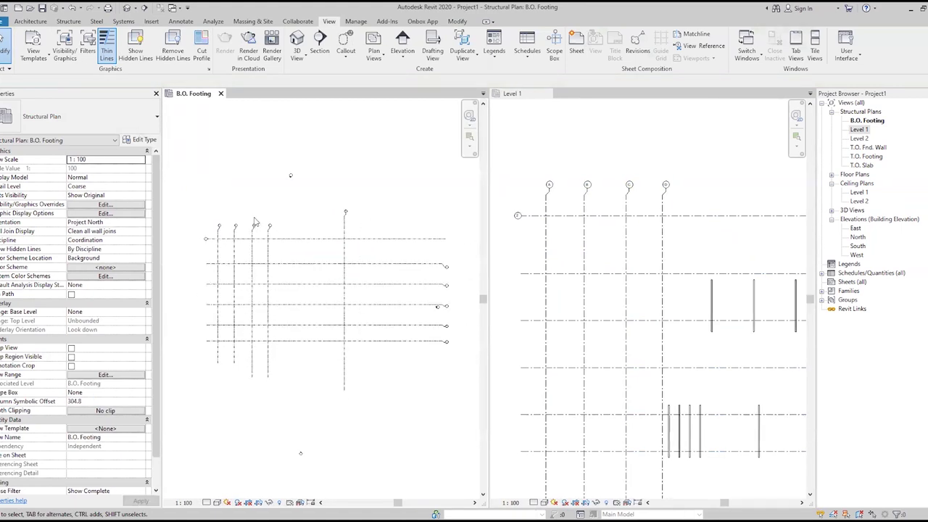
pyautogui.scroll(-1, 570, 149)
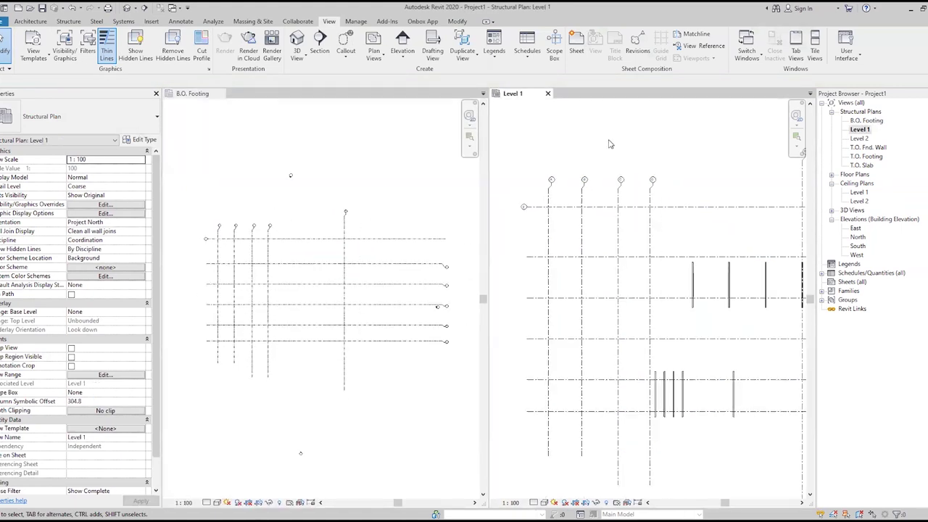
pyautogui.scroll(-2, 609, 144)
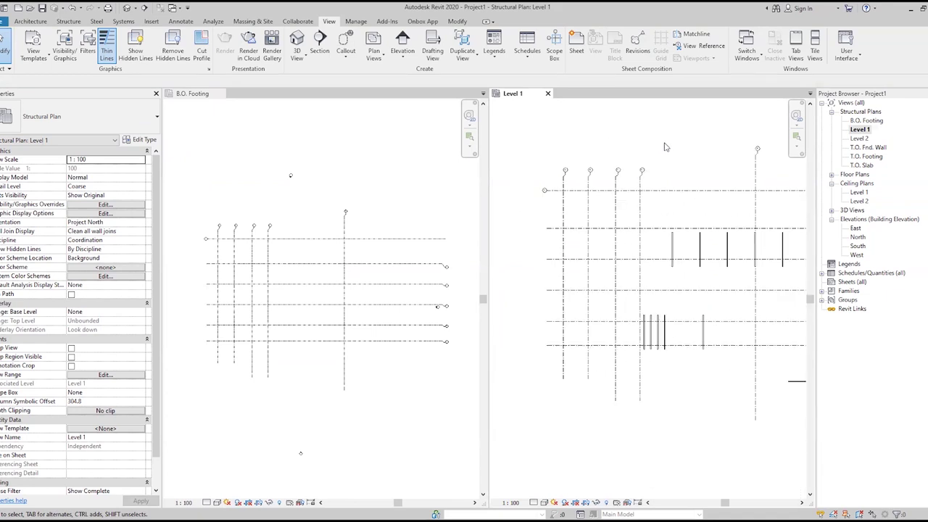
pyautogui.moveTo(631, 151)
pyautogui.mouseDown(button='middle')
pyautogui.moveTo(664, 156)
pyautogui.moveTo(655, 155)
pyautogui.mouseUp(button='middle')
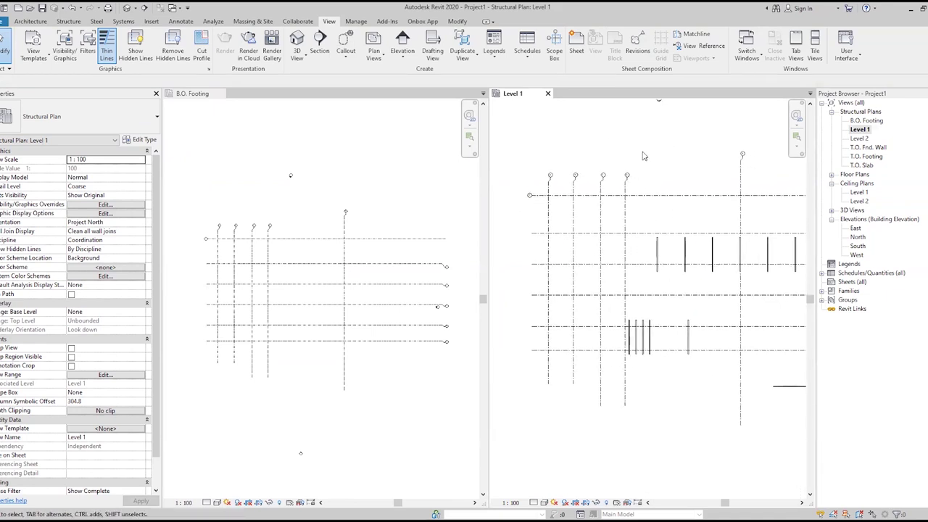
pyautogui.doubleClick(859, 138)
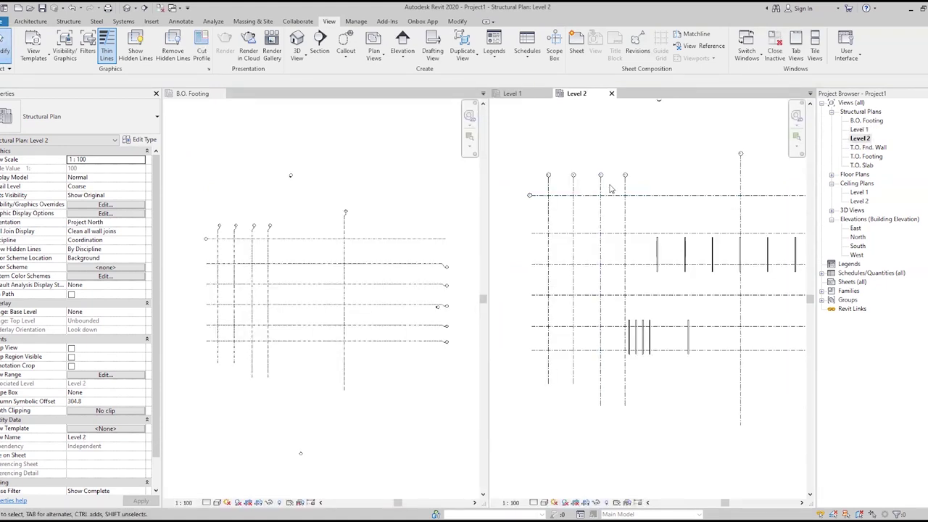
pyautogui.doubleClick(870, 148)
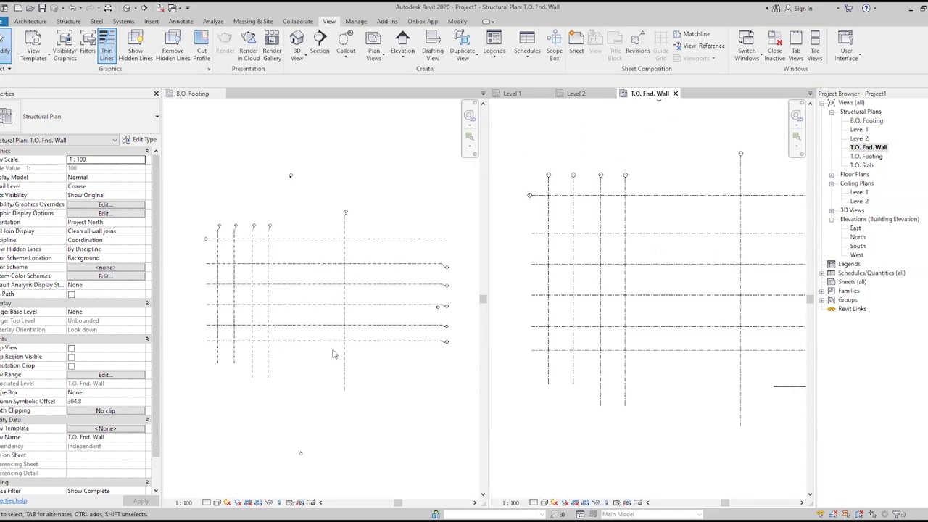
pyautogui.click(413, 383)
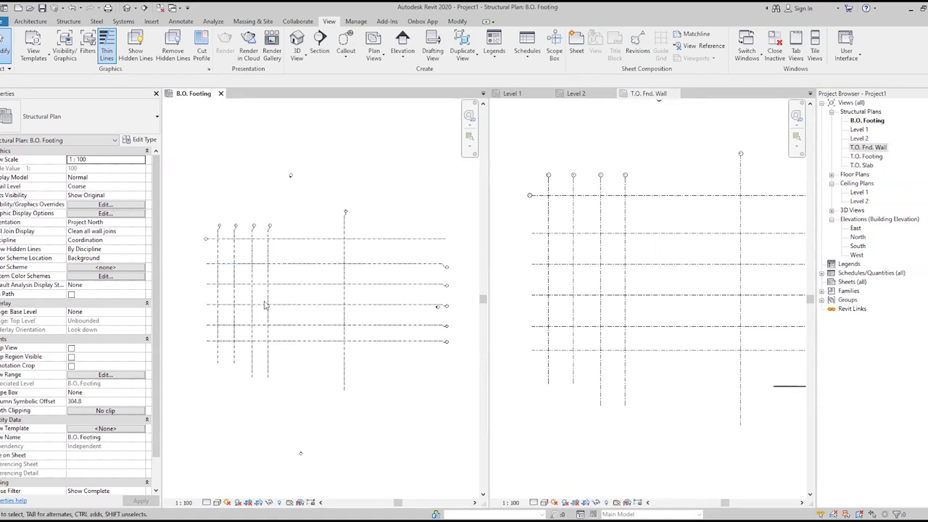
# Crossing-select the B.O. Footing grids and propagate their extents to the T.O. Fnd. Wall plan
pyautogui.moveTo(367, 369); pyautogui.dragTo(218, 239)
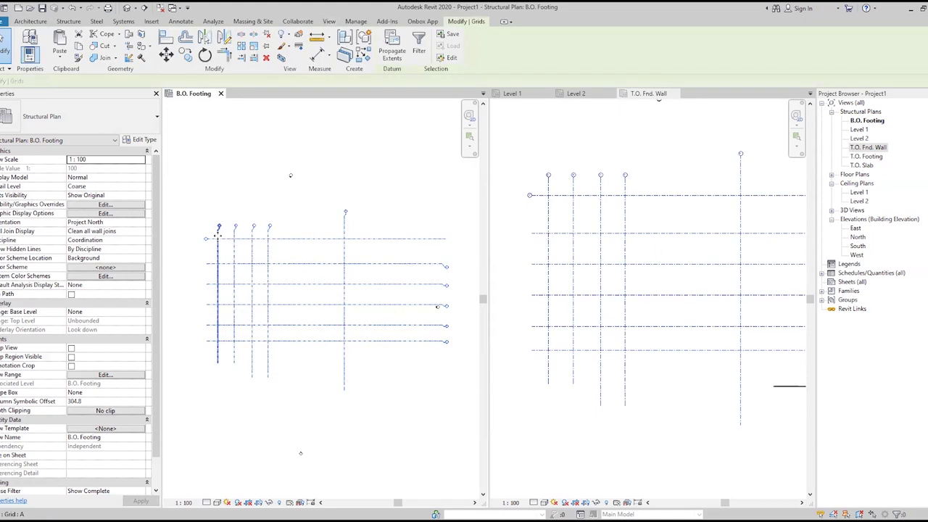
pyautogui.click(391, 48)
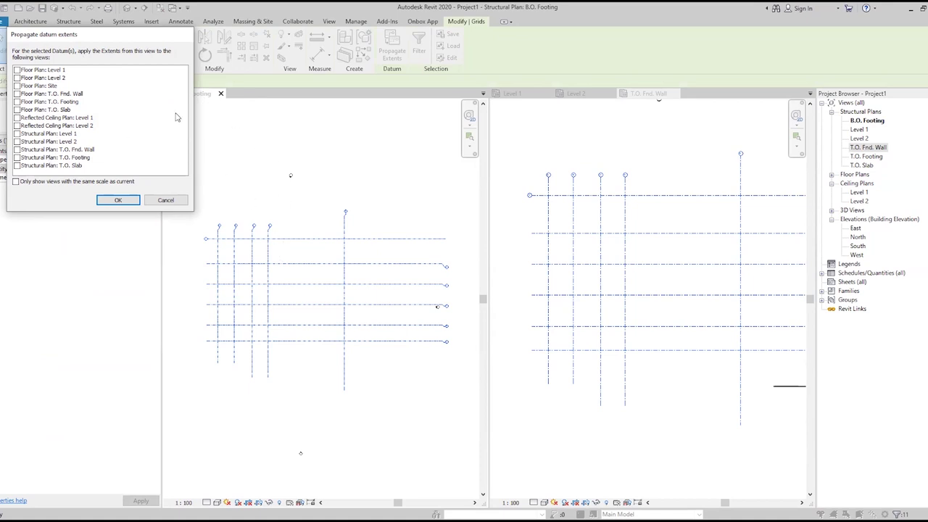
pyautogui.moveTo(145, 39); pyautogui.dragTo(129, 133)
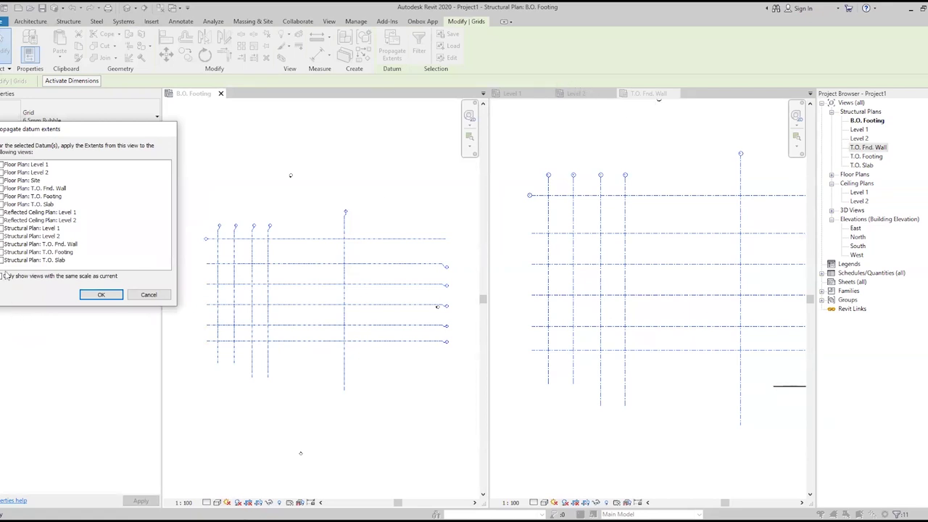
pyautogui.click(4, 237)
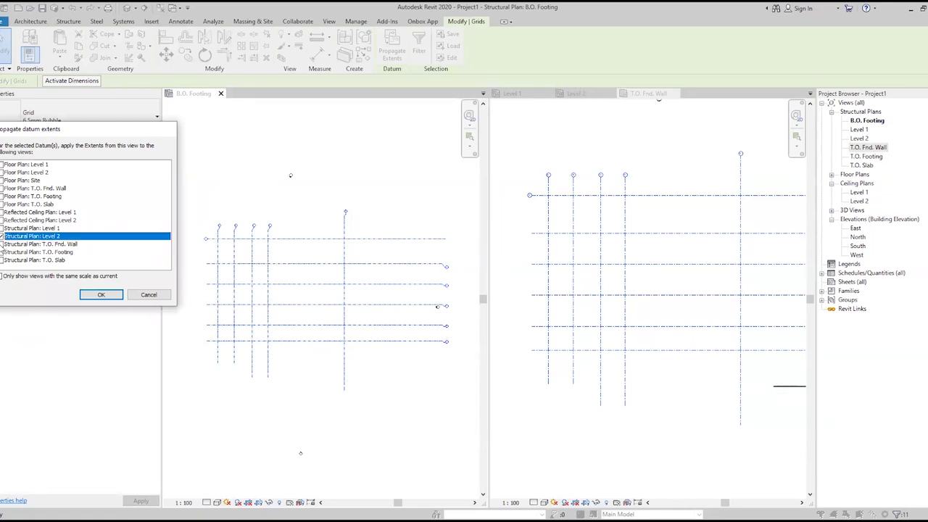
pyautogui.click(3, 244)
pyautogui.click(101, 295)
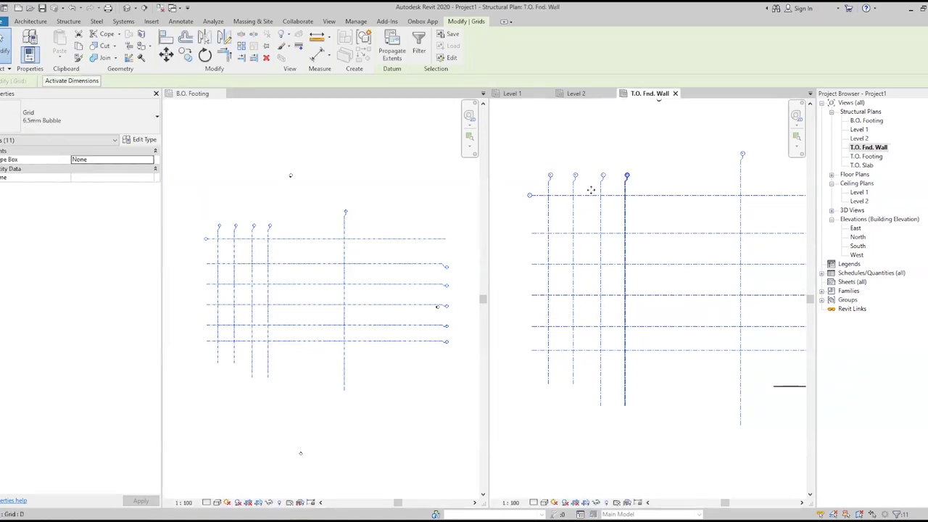
# Bring Level 2 forward and tile the four open plans with WT
pyautogui.click(577, 93)
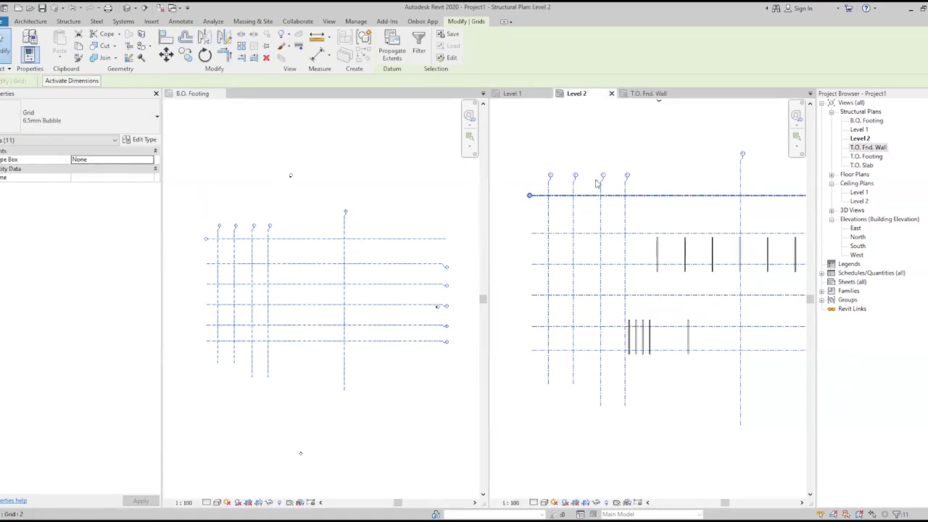
pyautogui.press('w')
pyautogui.press('t')
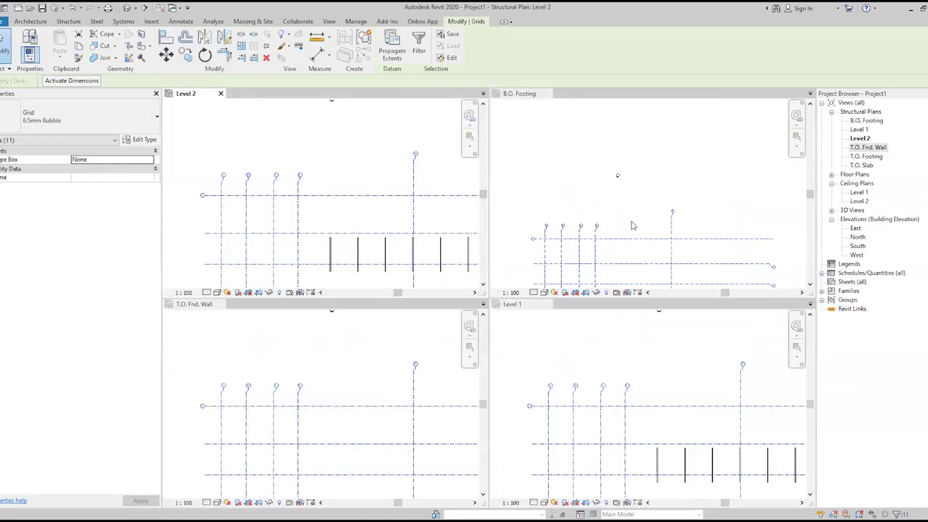
# Pan the B.O. Footing, Level 1 and T.O. Fnd. Wall tiles to frame their grid lines
pyautogui.moveTo(611, 199); pyautogui.dragTo(624, 157, button='middle')
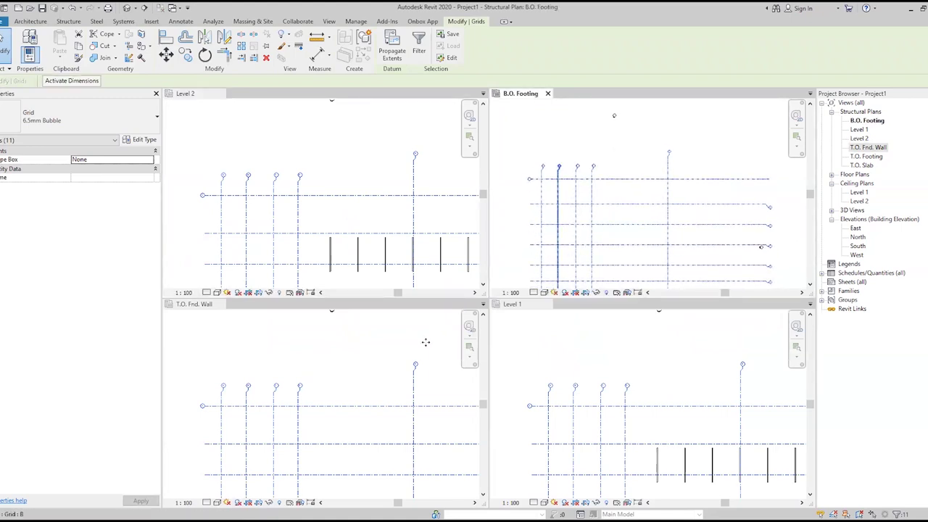
pyautogui.click(395, 344)
pyautogui.click(597, 369)
pyautogui.moveTo(679, 379); pyautogui.dragTo(679, 346, button='middle')
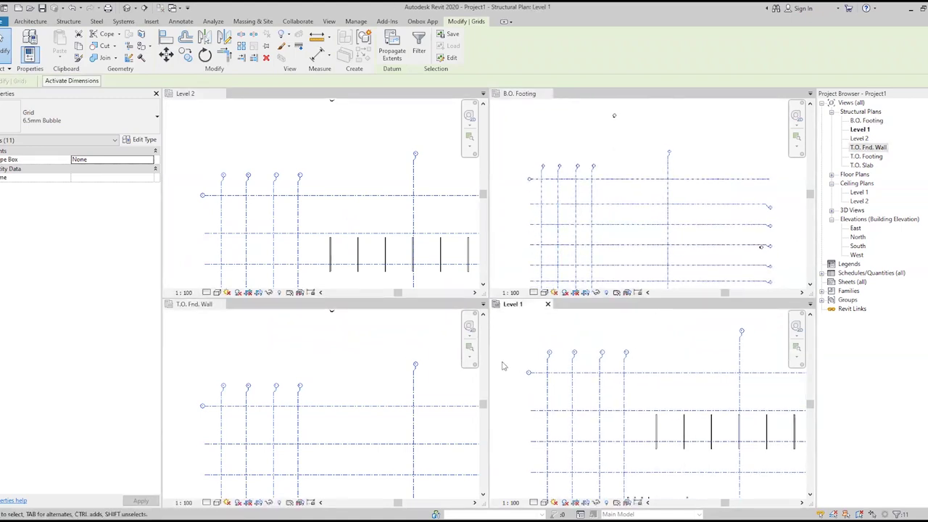
pyautogui.click(424, 375)
pyautogui.moveTo(439, 387); pyautogui.dragTo(432, 358, button='middle')
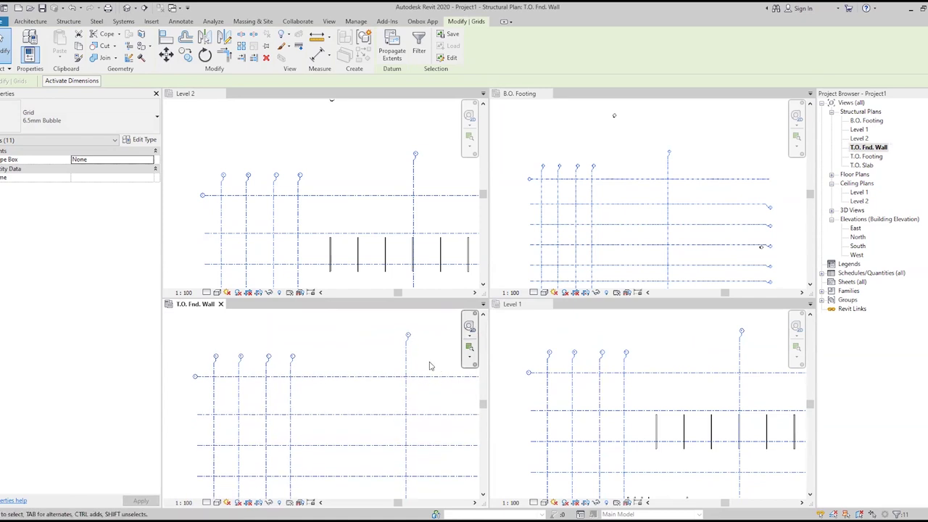